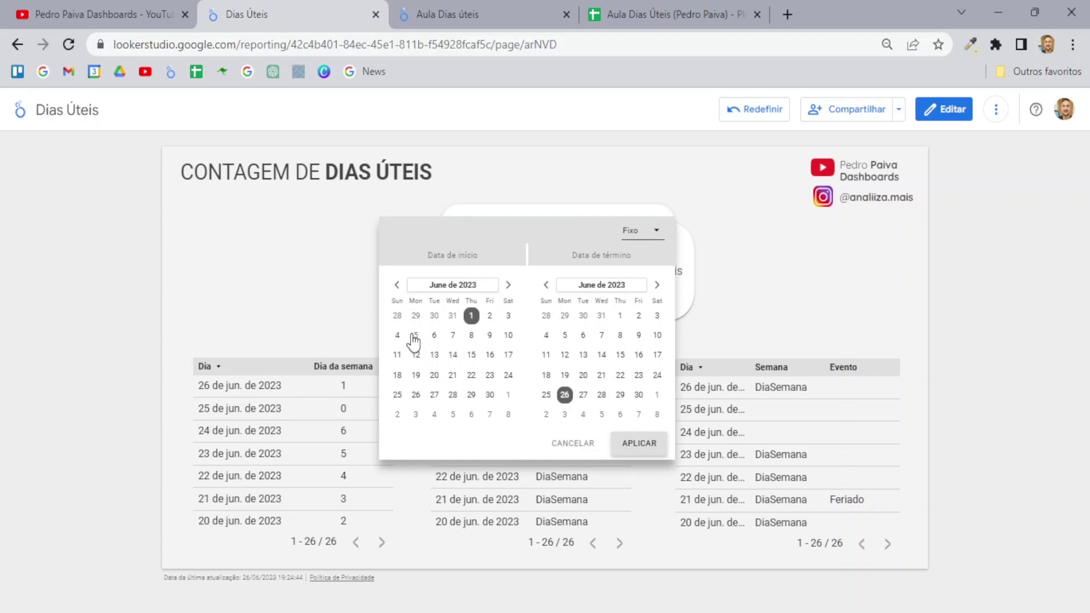
Step: Try the report's period filter with a start date of 5 June 2023, and set the start back to 1 June 2023
click(416, 335)
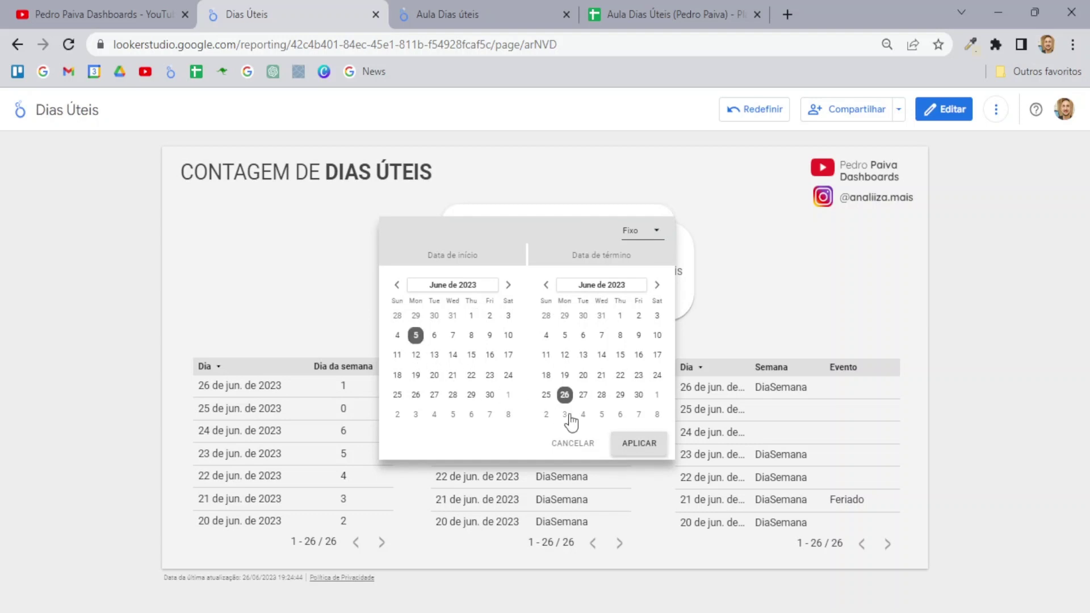
click(640, 444)
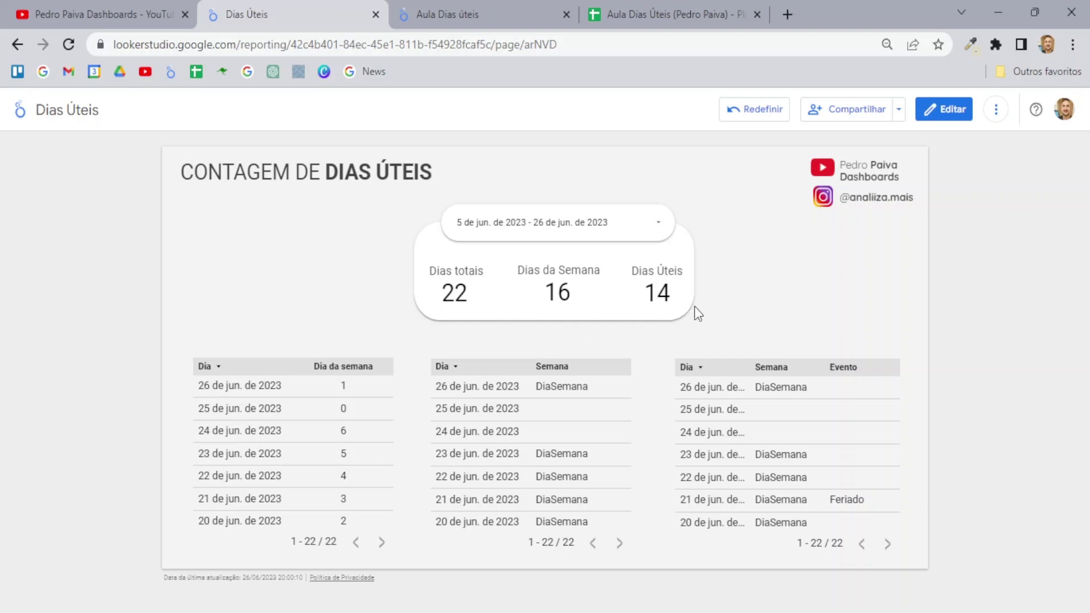
click(659, 230)
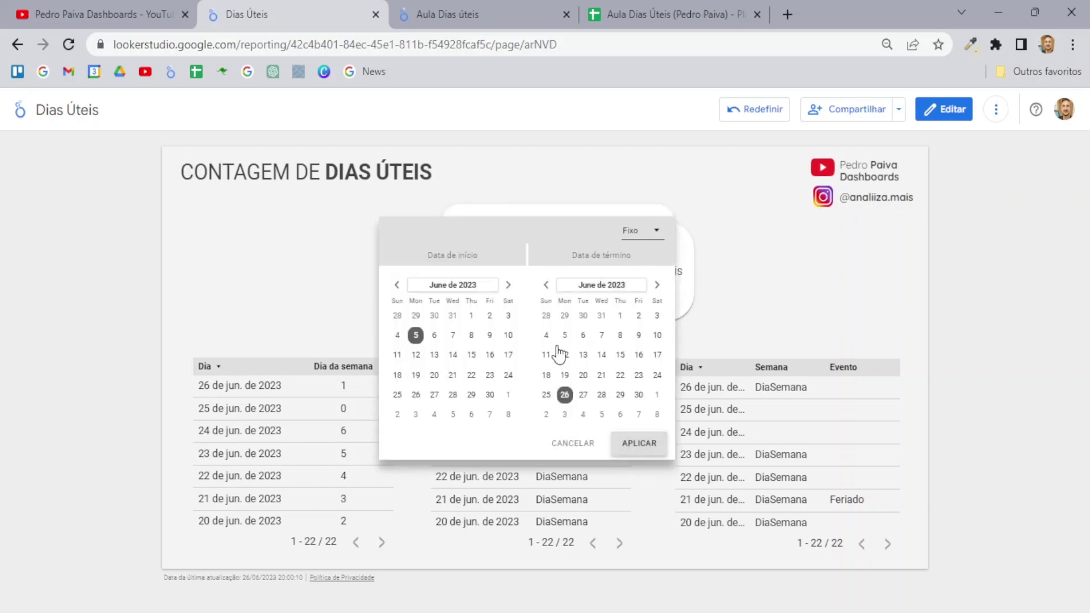
click(473, 317)
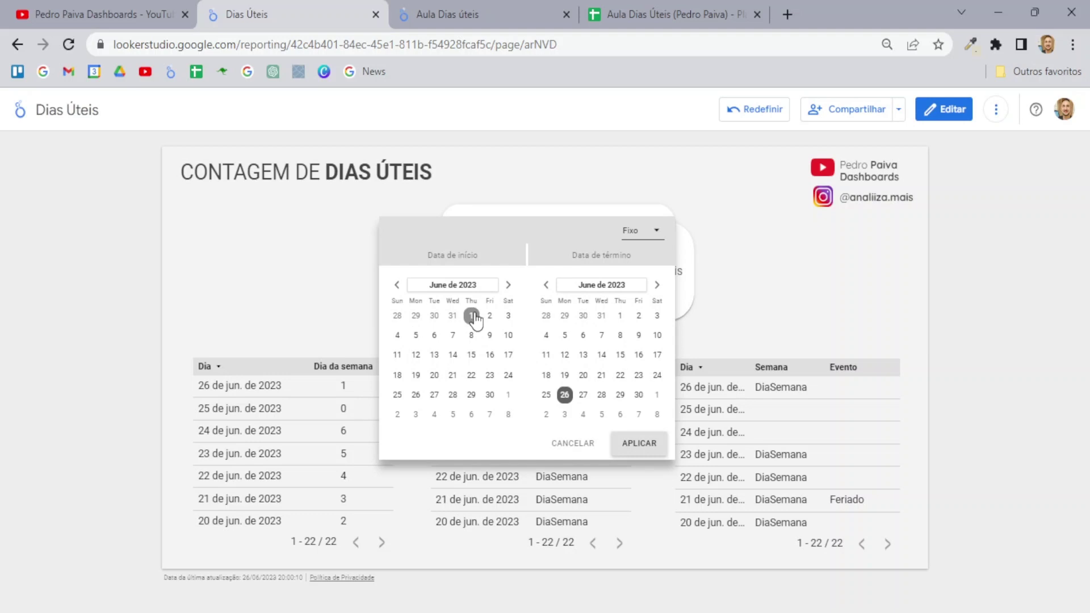
click(632, 445)
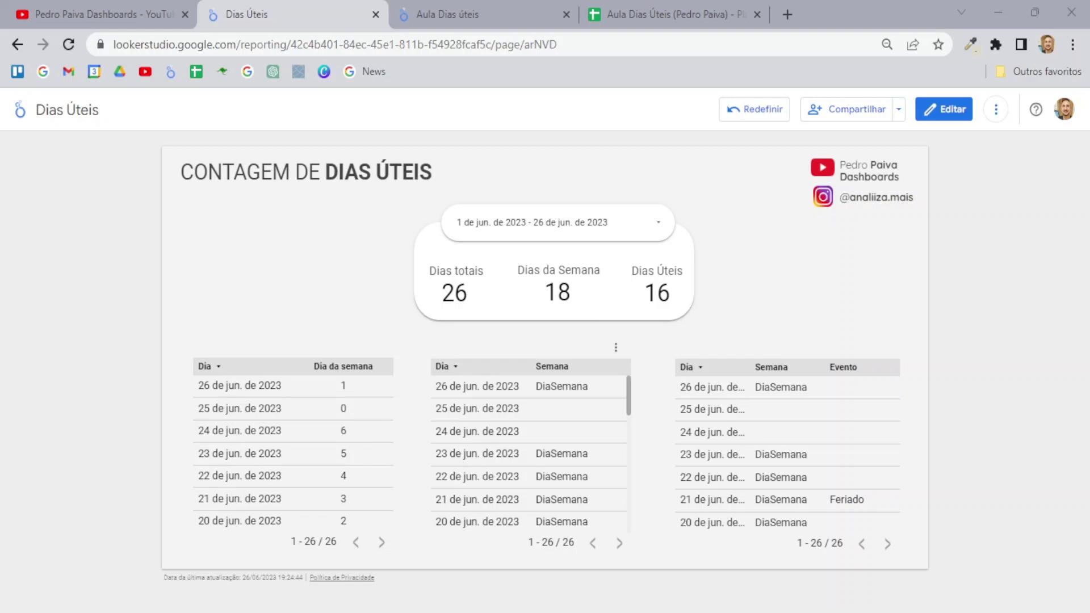
Step: Switch to the Aula Dias Úteis spreadsheet and look at the option for making a copy of the file
click(686, 6)
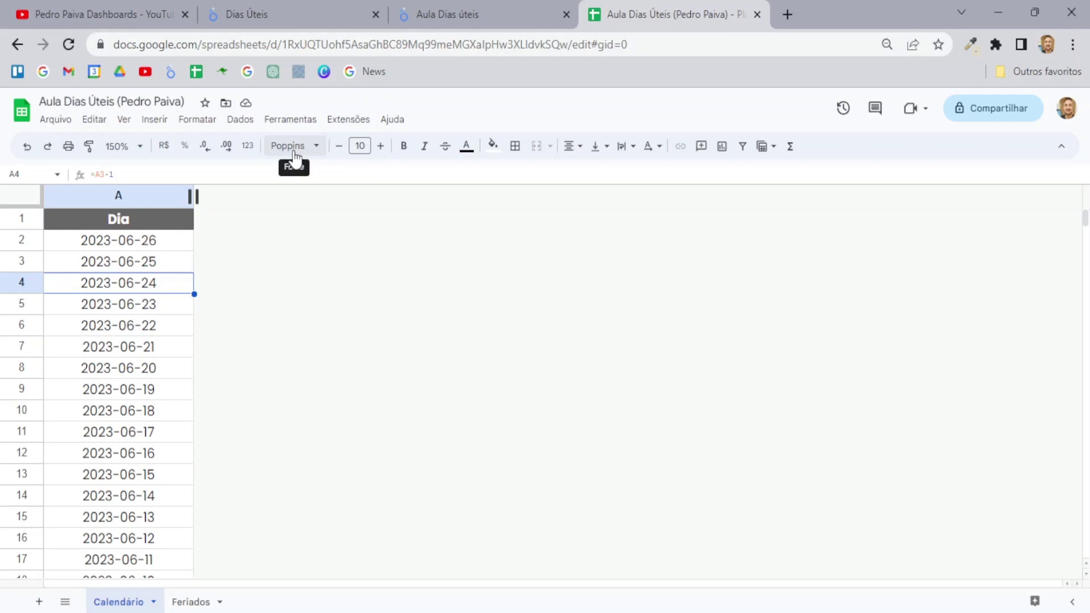
click(56, 119)
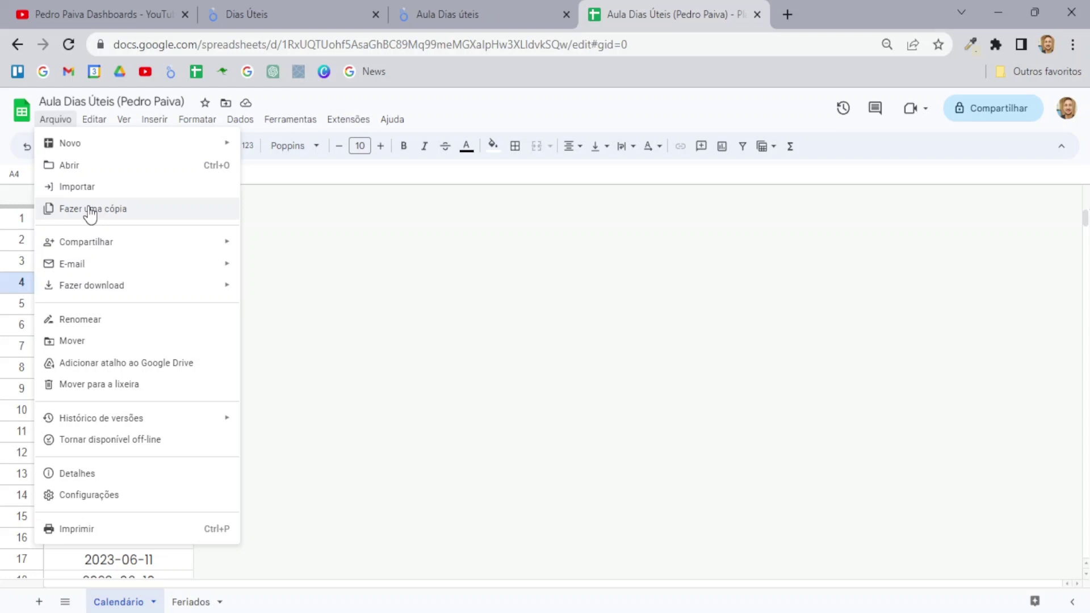
click(327, 251)
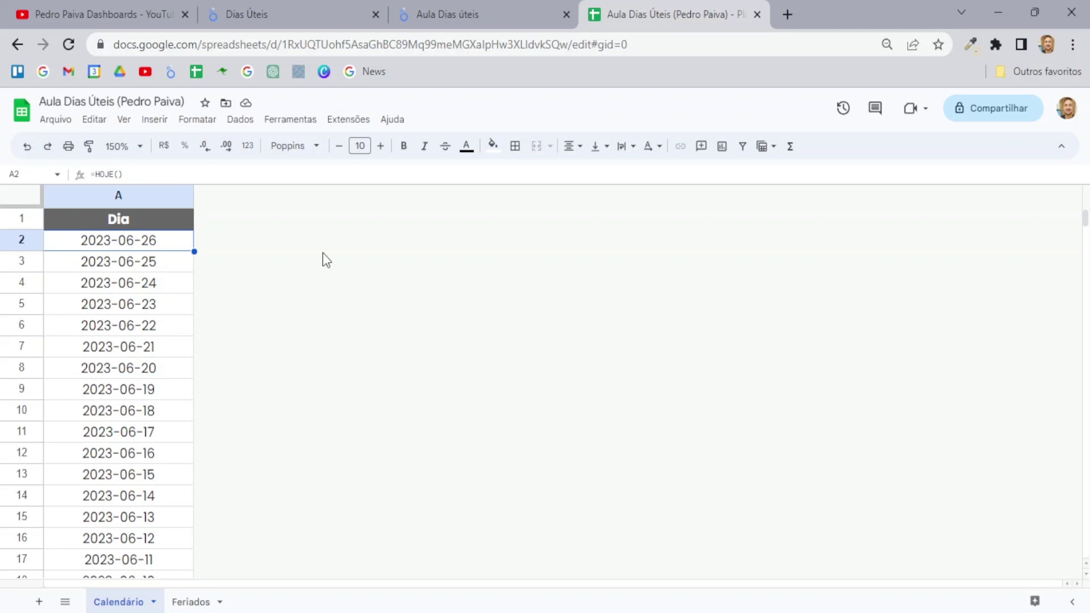
Step: Switch to the YouTube channel page and browse its most recent videos
click(102, 4)
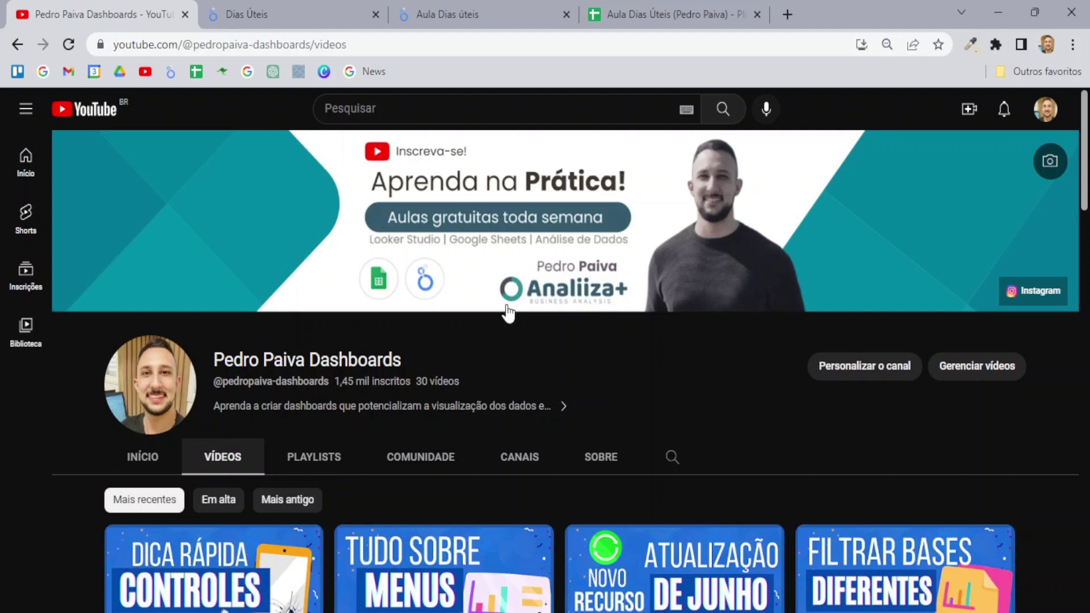
scroll(507, 314, down, 1)
scroll(507, 314, down, 4)
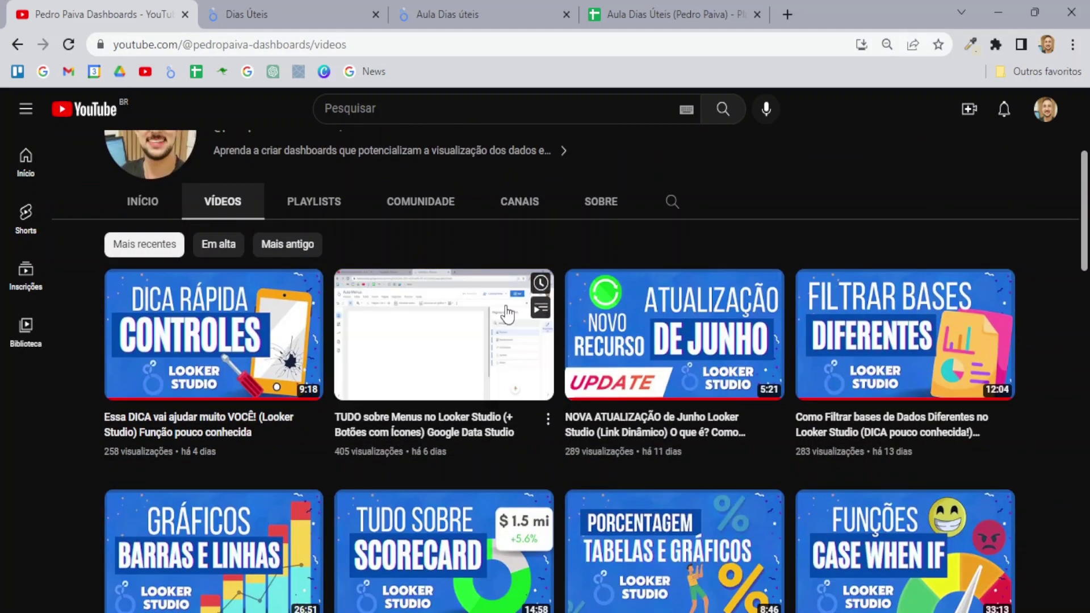
scroll(507, 314, up, 5)
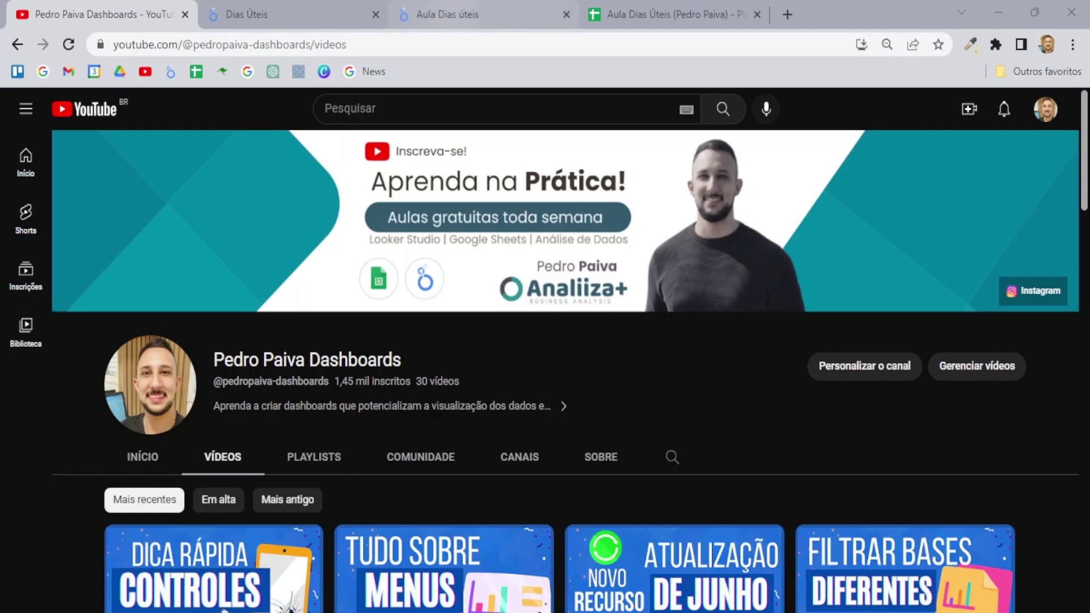
Step: Check the data sources attached to the Aula Dias úteis report and return to its blank page
click(457, 9)
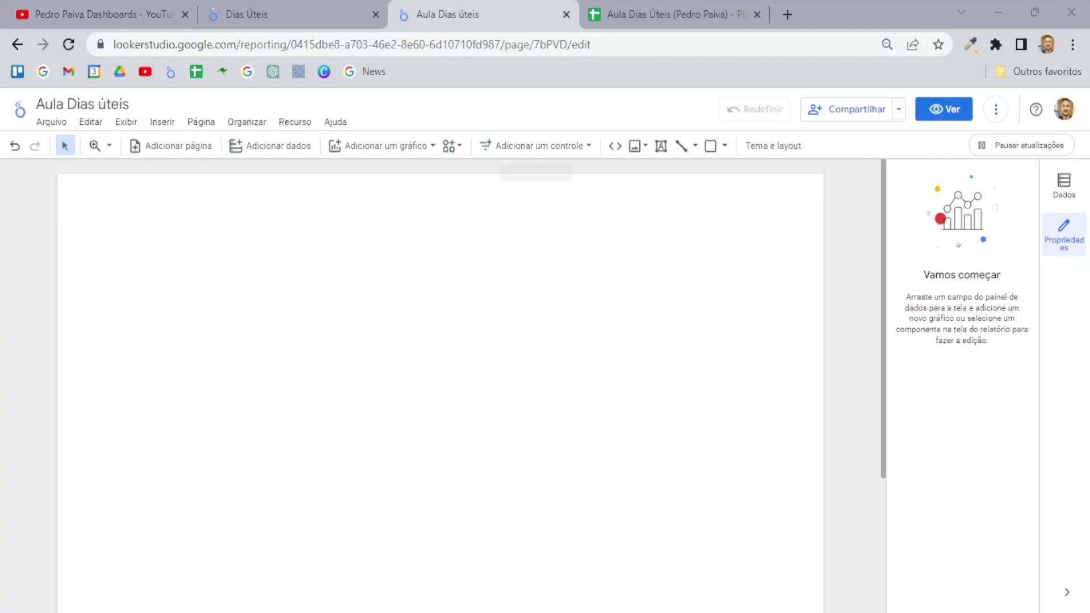
click(647, 12)
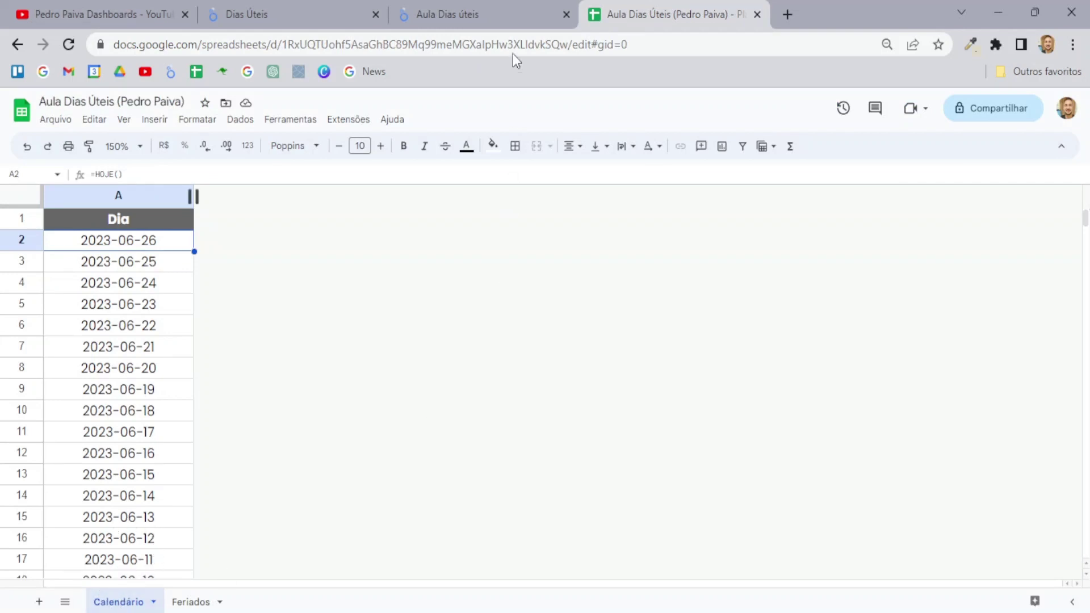
click(494, 15)
click(294, 123)
click(301, 146)
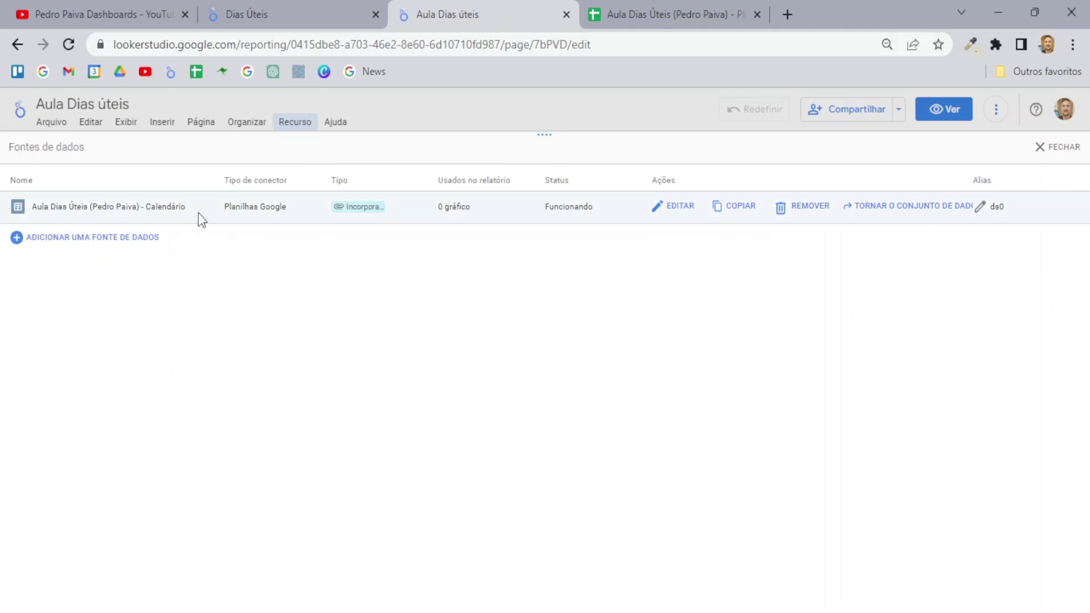
click(1059, 149)
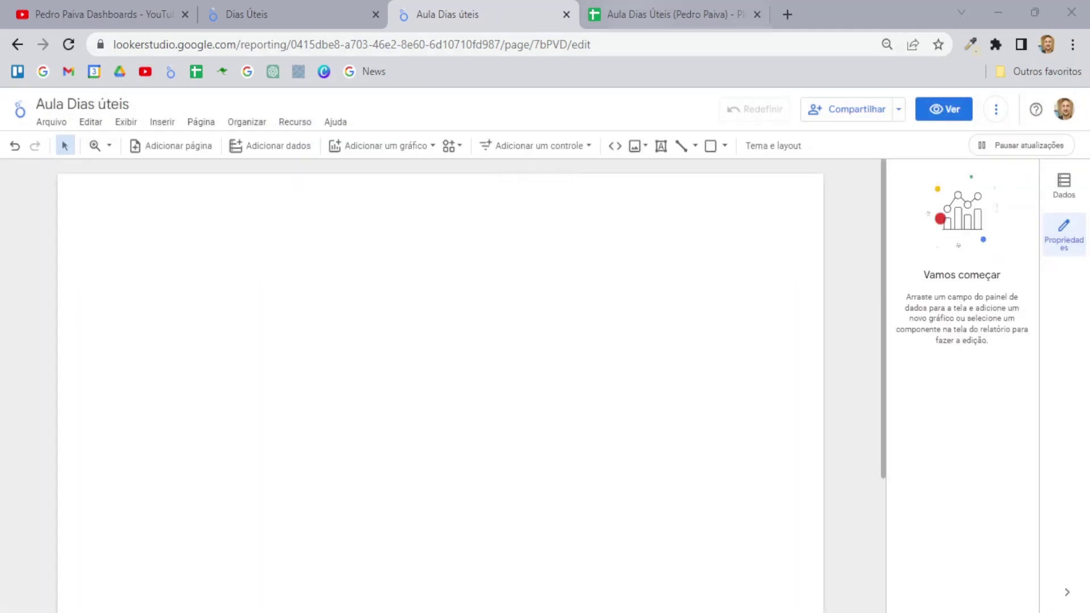
Step: Review the dates in the spreadsheet's Calendário sheet and return to the Aula Dias úteis report
click(639, 14)
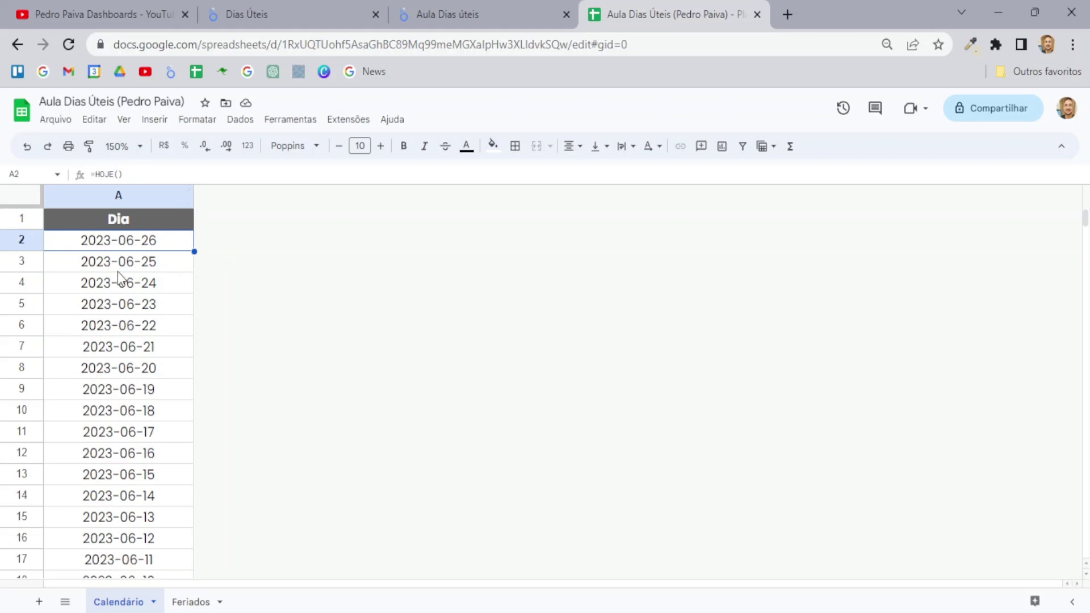
scroll(120, 270, down, 5)
key(ctrl+shift+Tab)
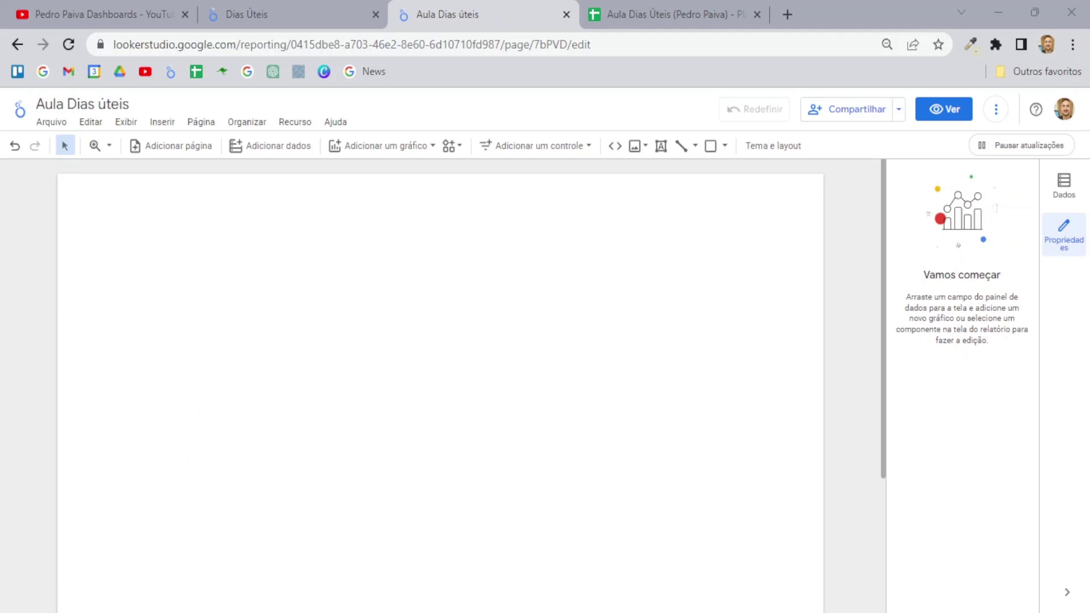
Step: Add a date range control near the upper centre of the blank report page
click(539, 146)
click(547, 377)
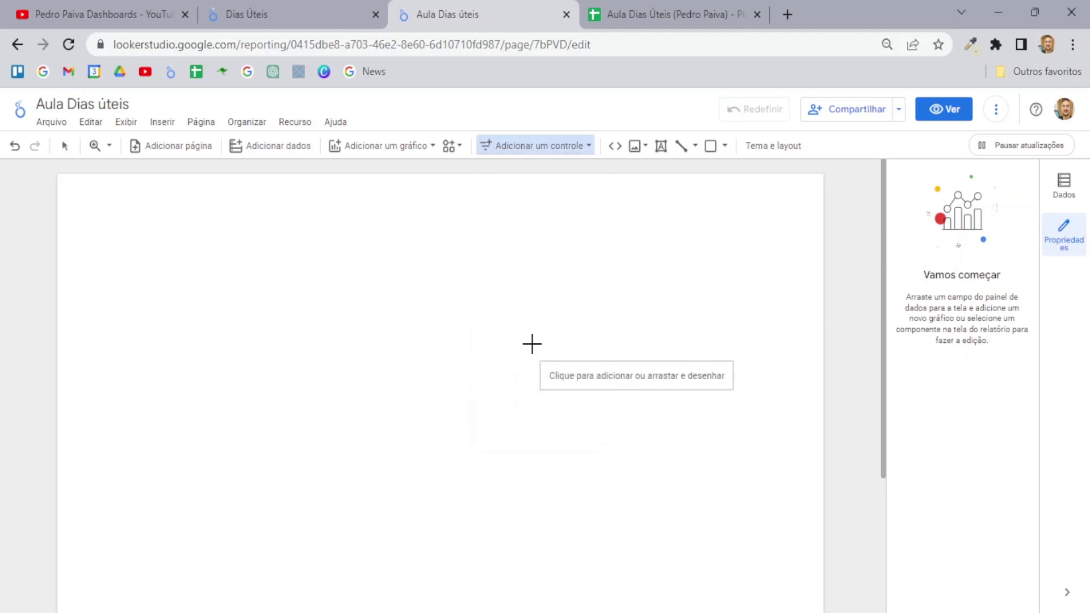
click(346, 202)
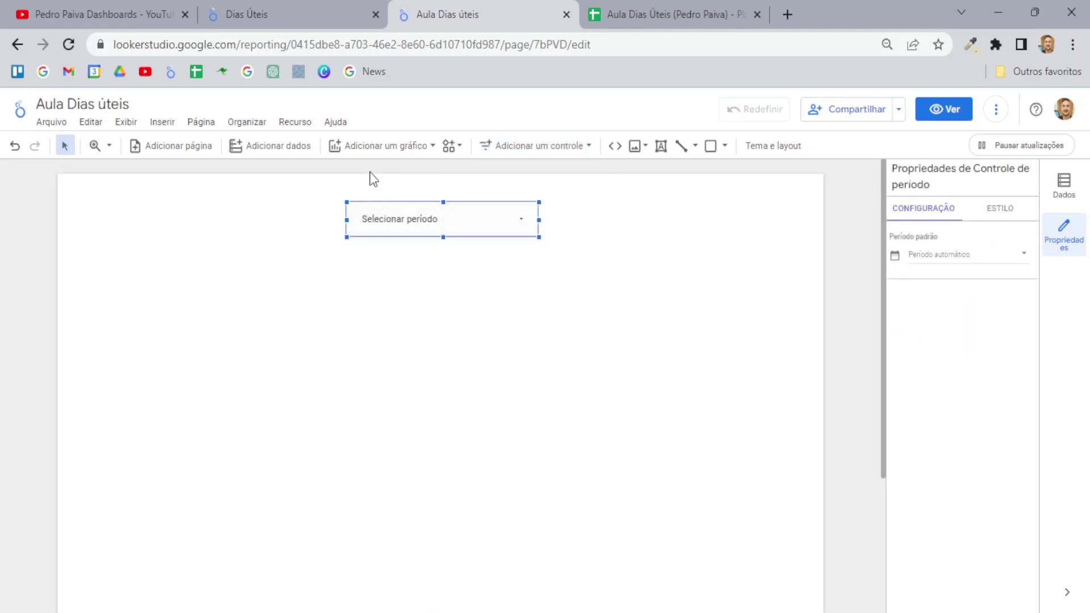
Step: Add a scorecard chart to the page, below and to the left of the date range control
click(373, 145)
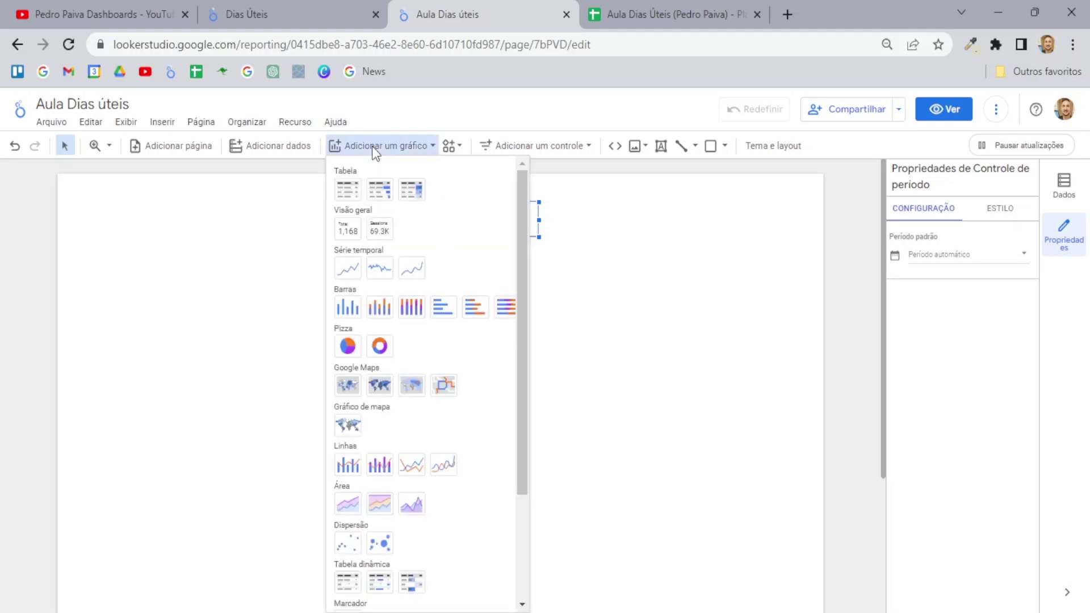
click(345, 230)
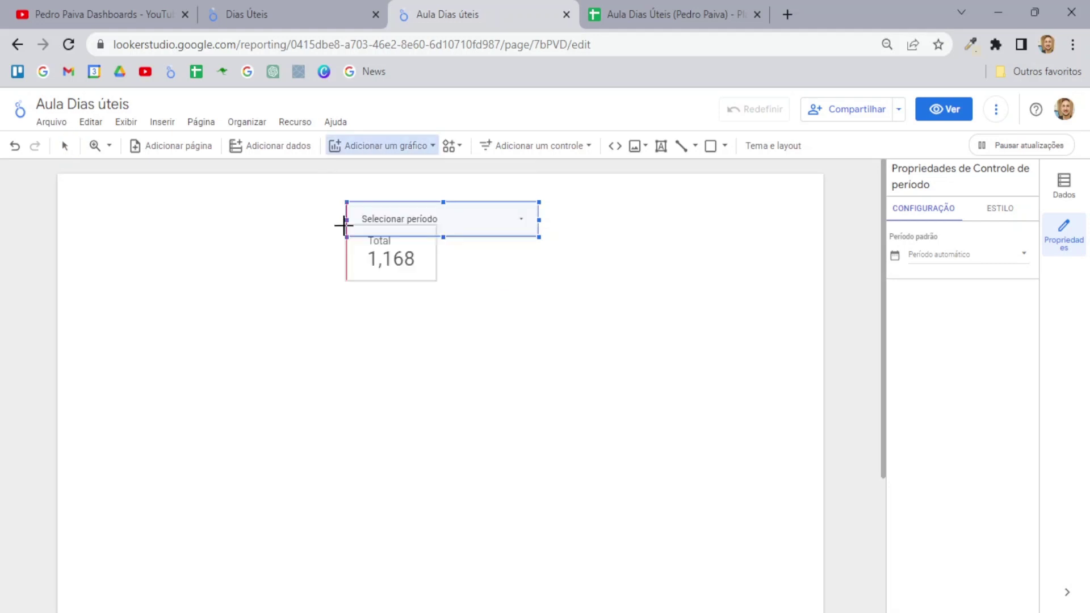
key(Escape)
click(243, 295)
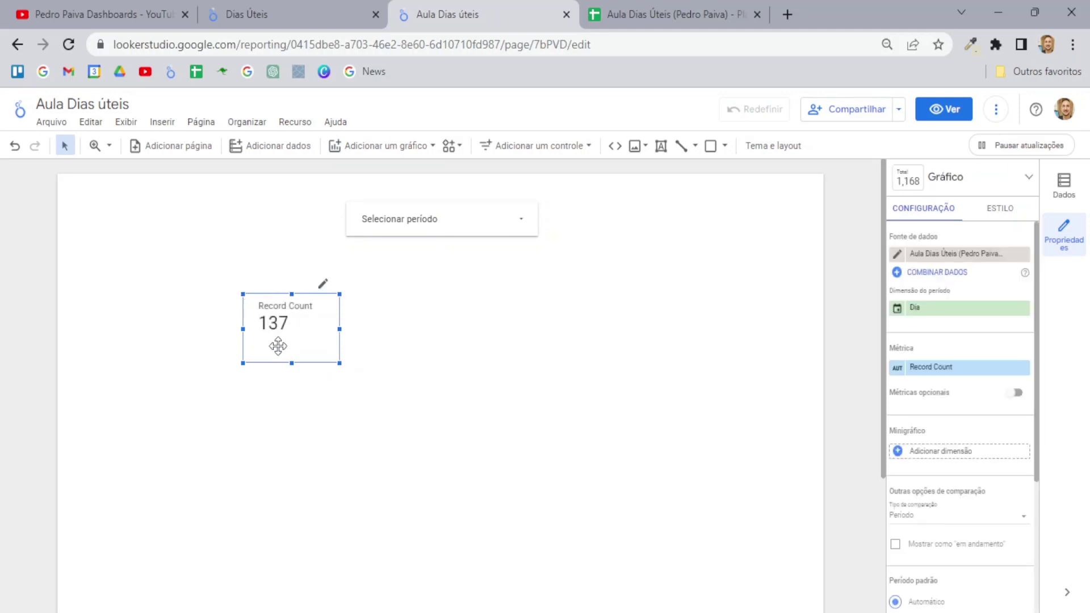
Step: Set the date range control's period from 1 June 2023 to 26 June 2023 and apply it
click(525, 225)
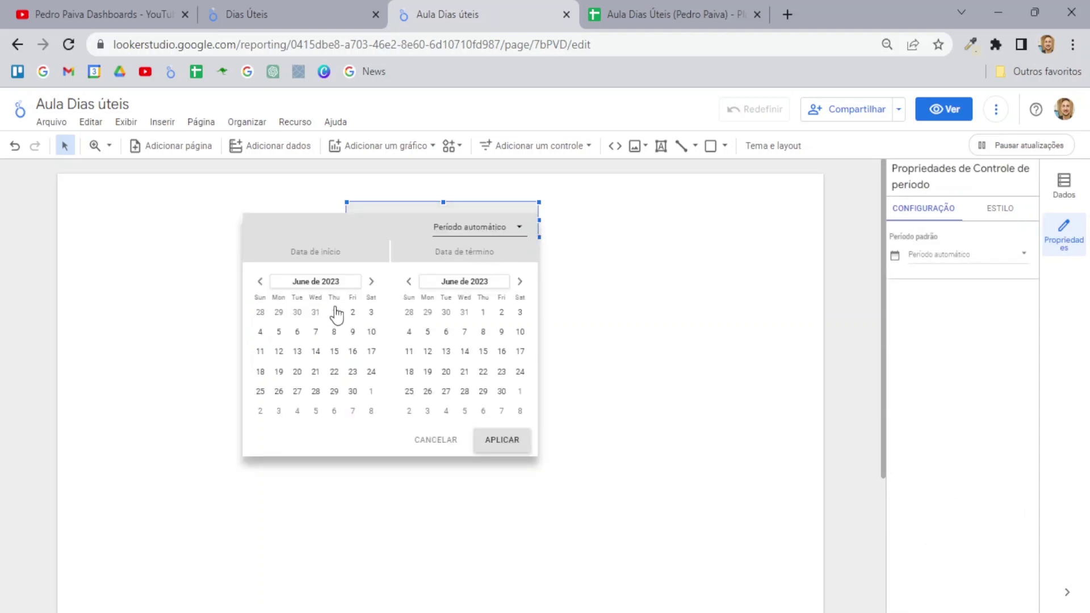
click(334, 311)
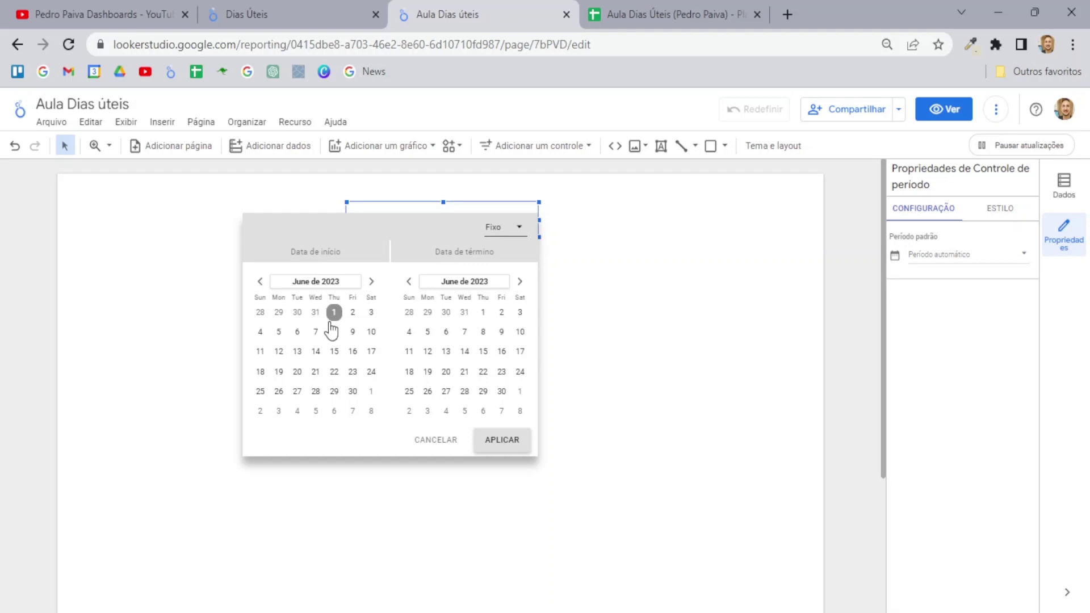
click(427, 394)
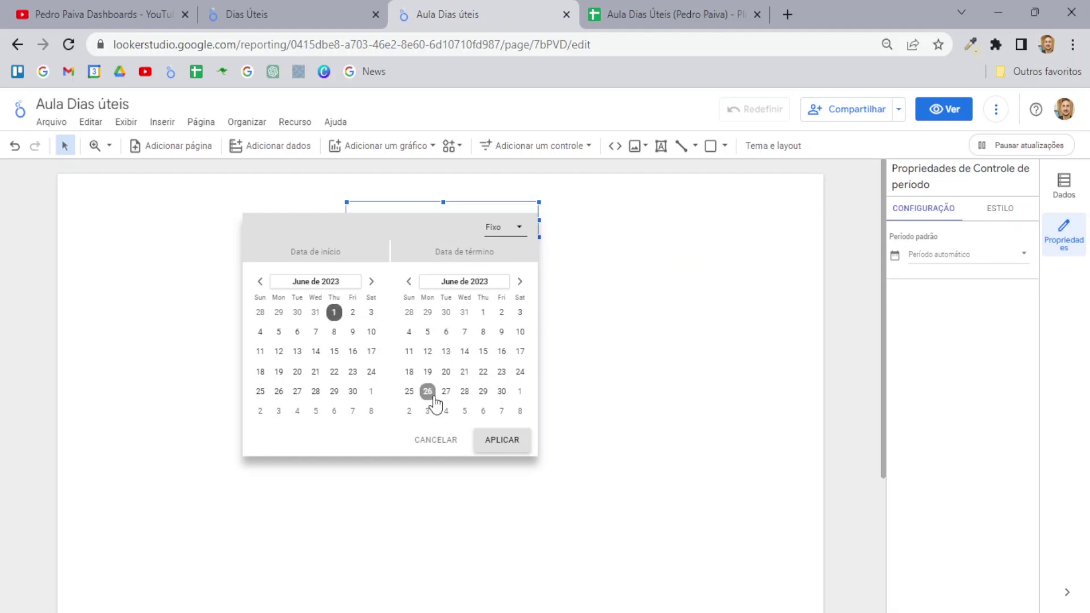
click(498, 446)
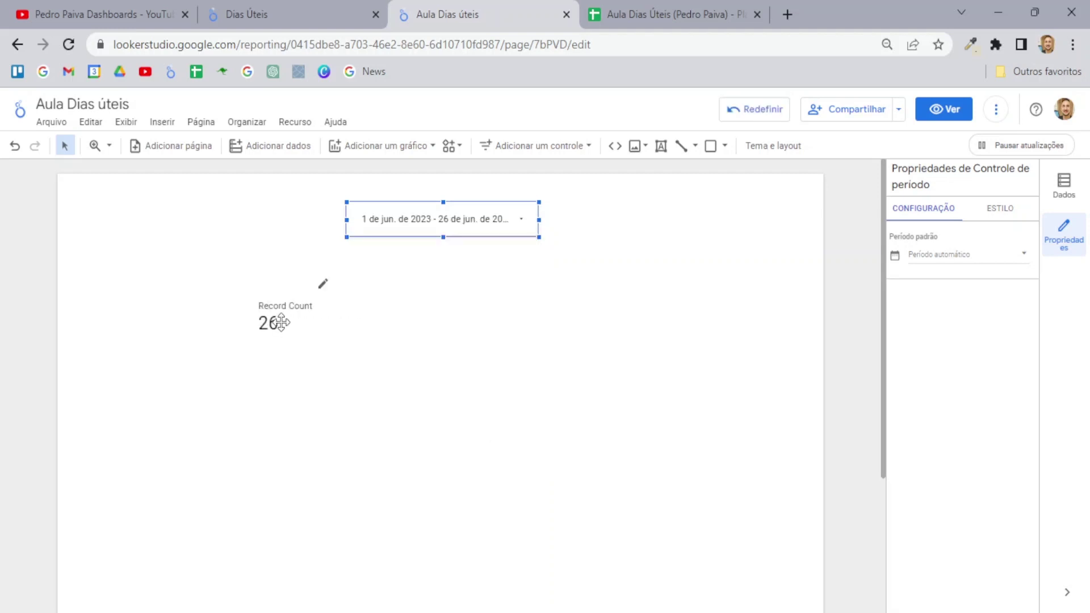
Step: Move the Record Count scorecard up and slightly right, closer to the date range control
drag(281, 323, 316, 297)
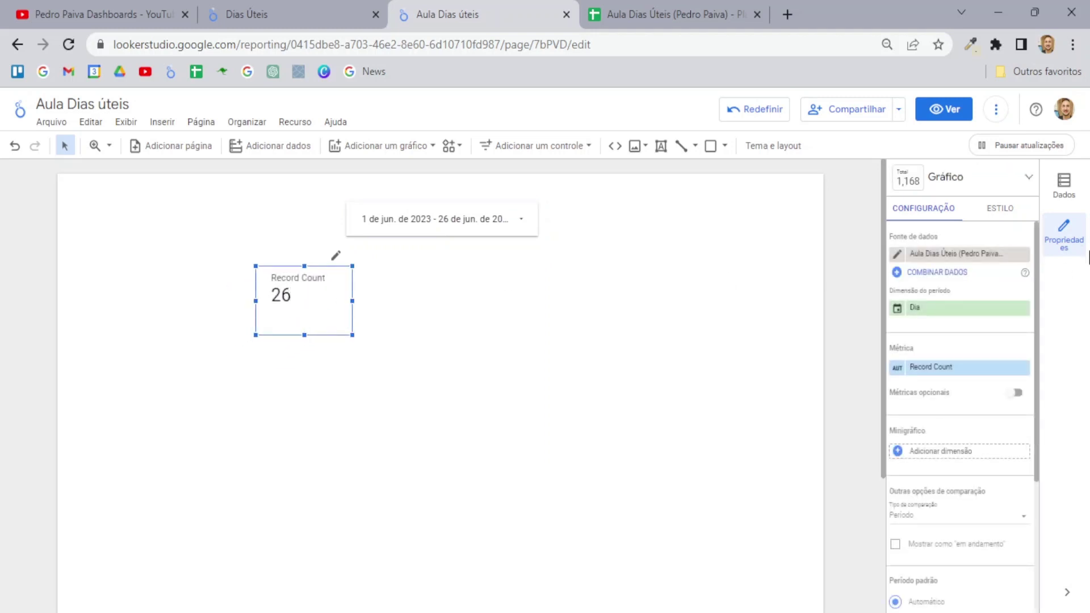
key(ctrl+plus)
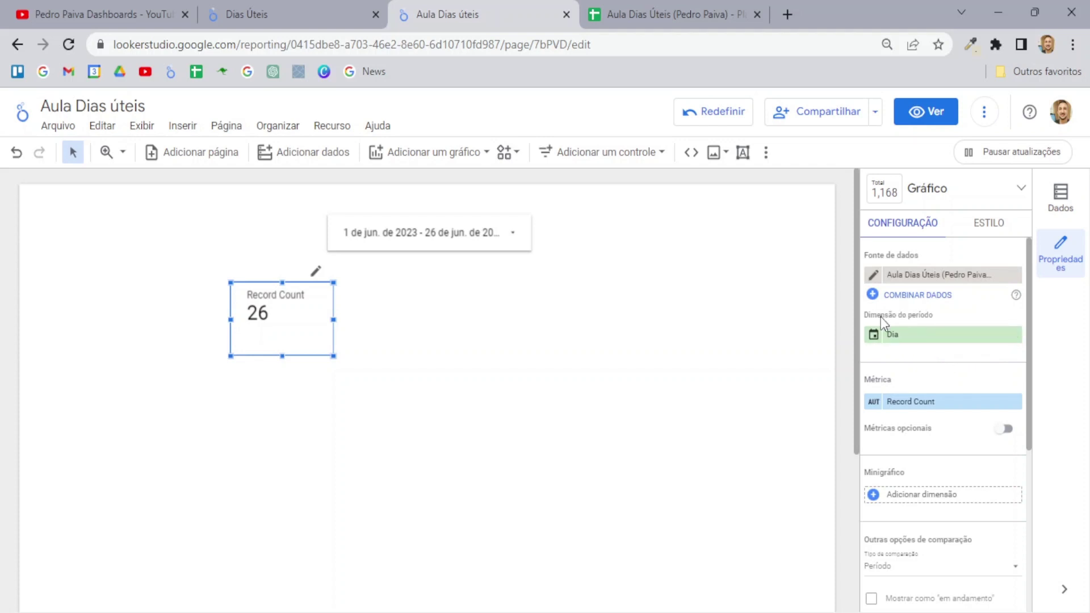
Step: Check the Dia column in the spreadsheet's Calendário sheet and return to the Aula Dias úteis report
click(636, 2)
click(116, 199)
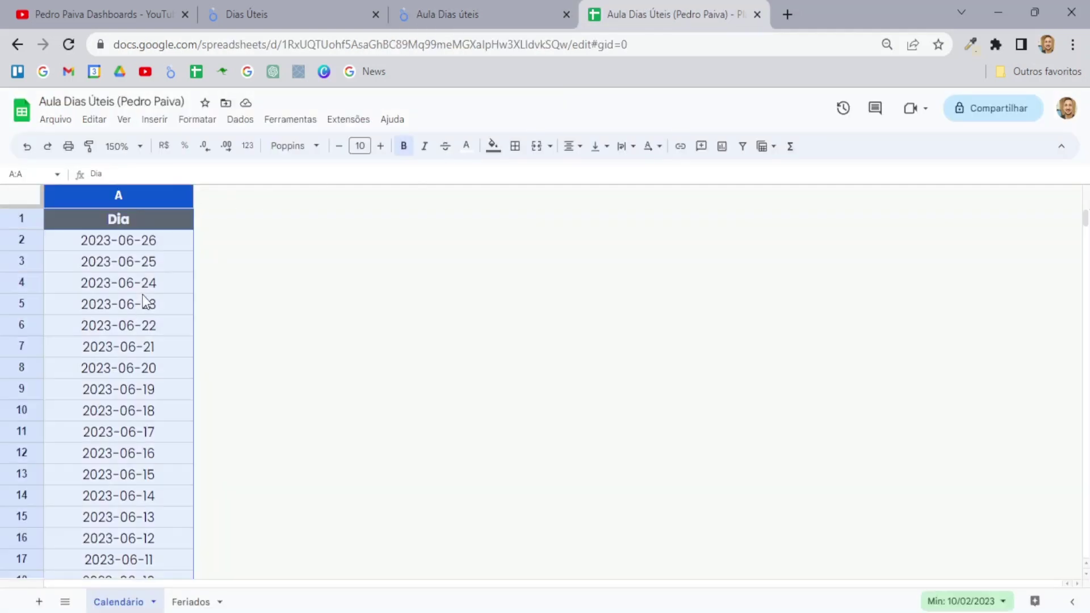
click(451, 14)
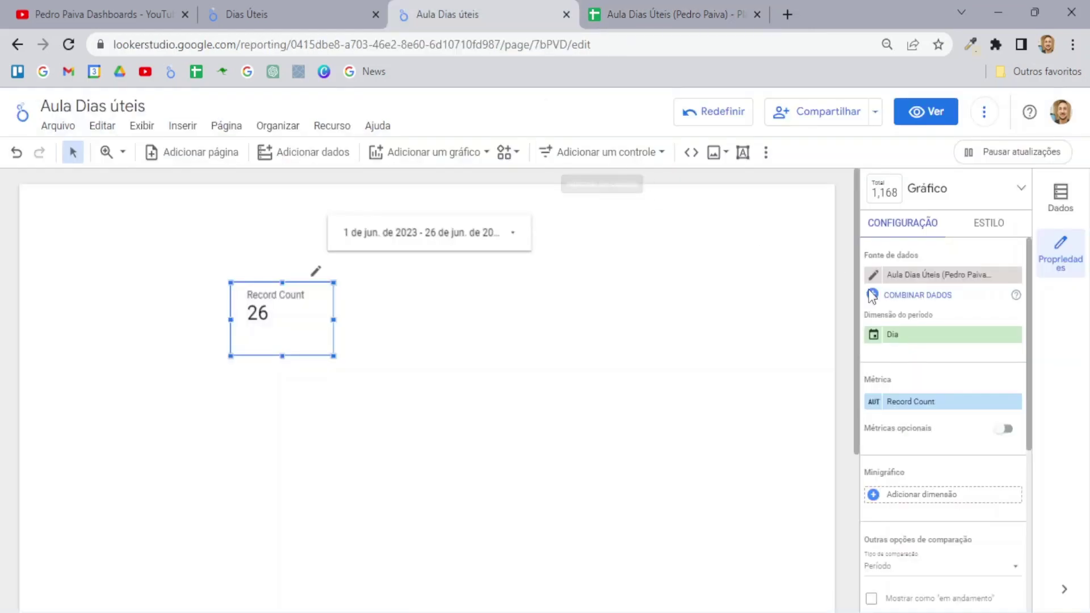
Step: Replace the scorecard's Record Count metric with Dia and set its aggregation to Contagem
scroll(954, 391, down, 2)
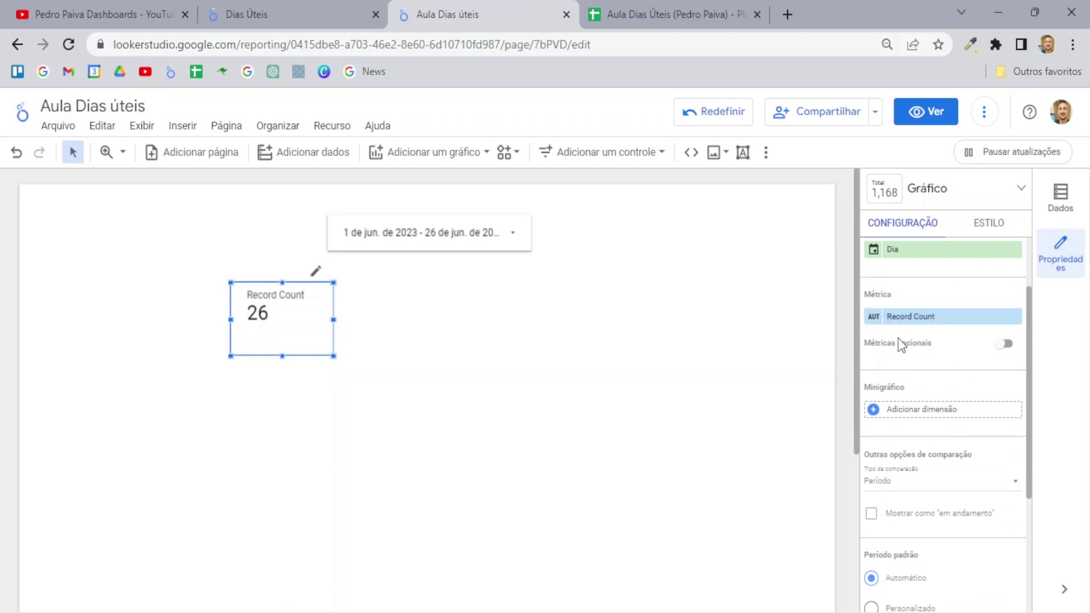
click(908, 317)
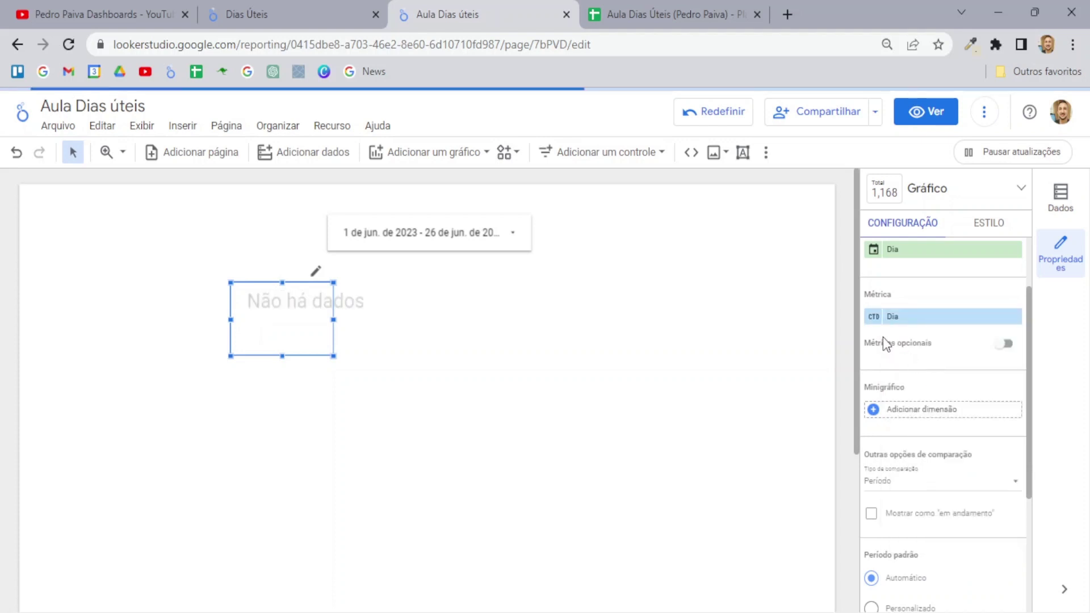
click(881, 319)
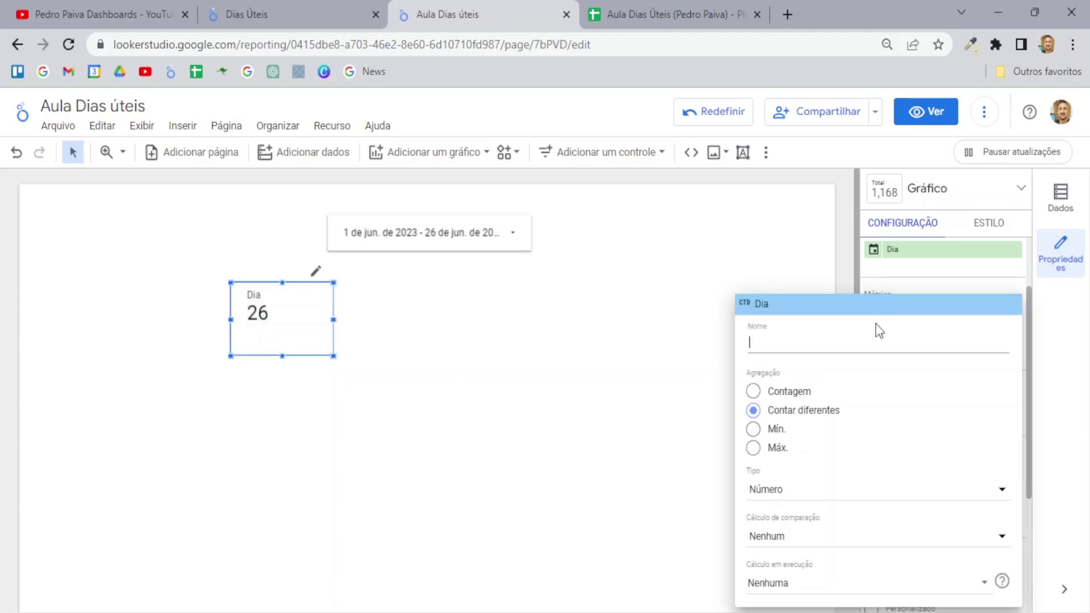
click(753, 391)
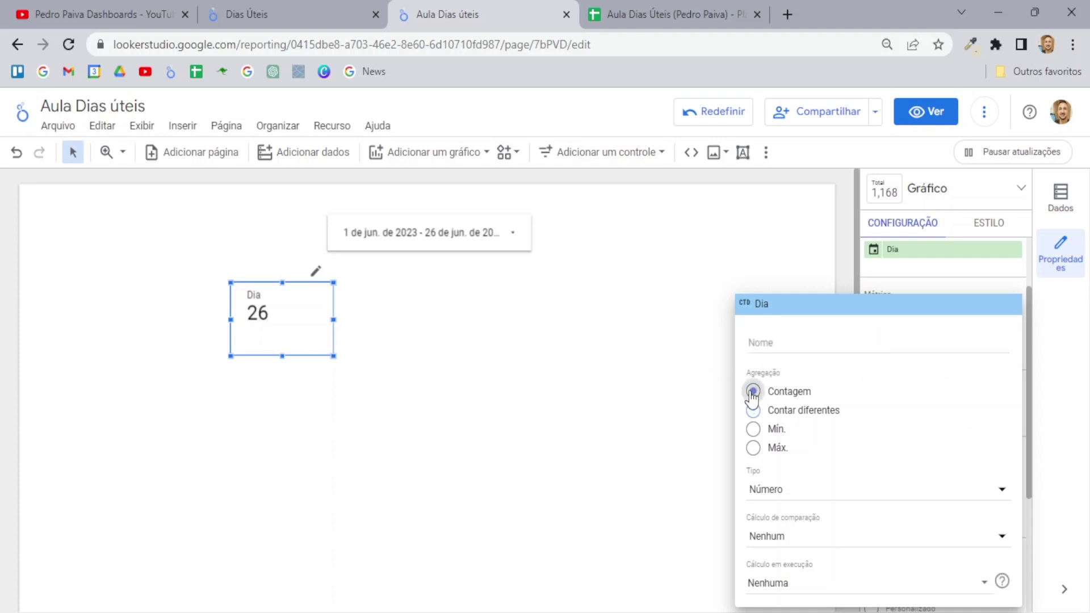
click(832, 267)
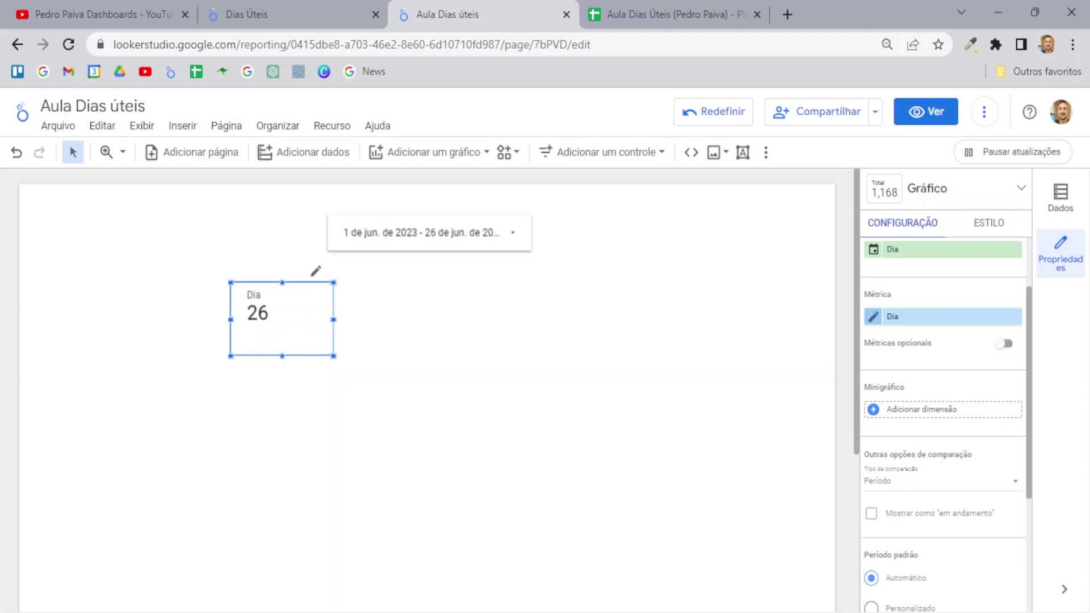
Step: Rename the scorecard's Dia metric to "Dias totais"
click(877, 317)
text(Dias totais)
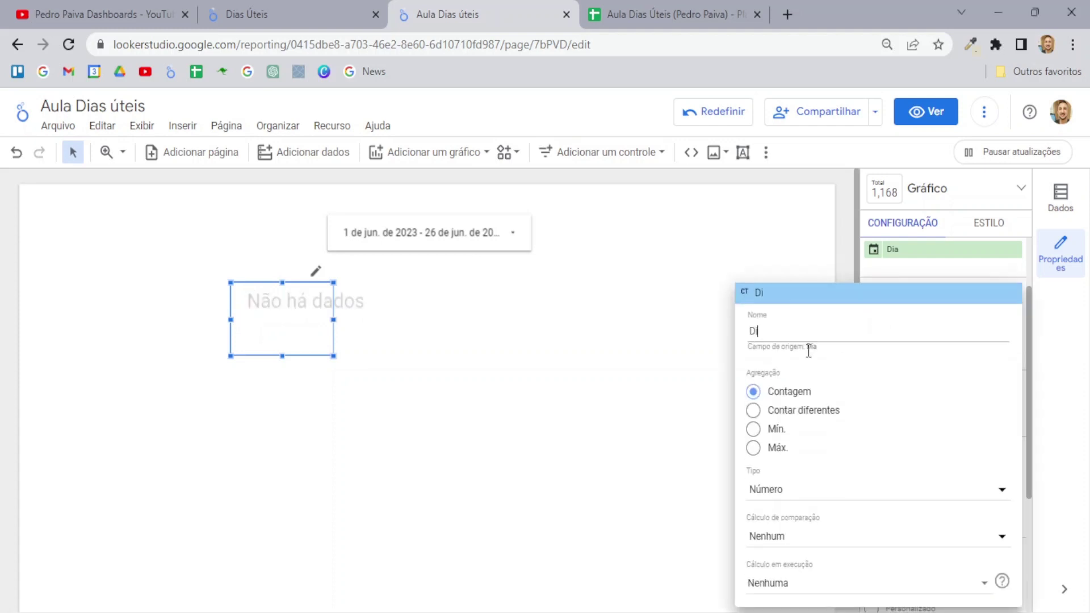
click(814, 237)
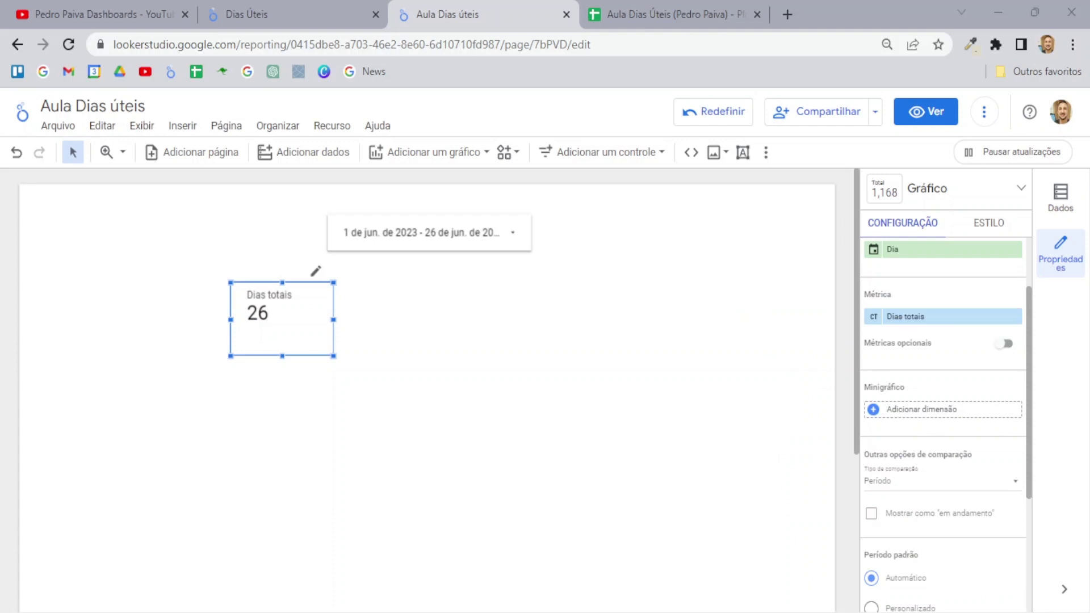
Step: Review the totals and the Dia da semana table in the finished Dias Úteis report, then return to the Aula Dias úteis report
click(274, 1)
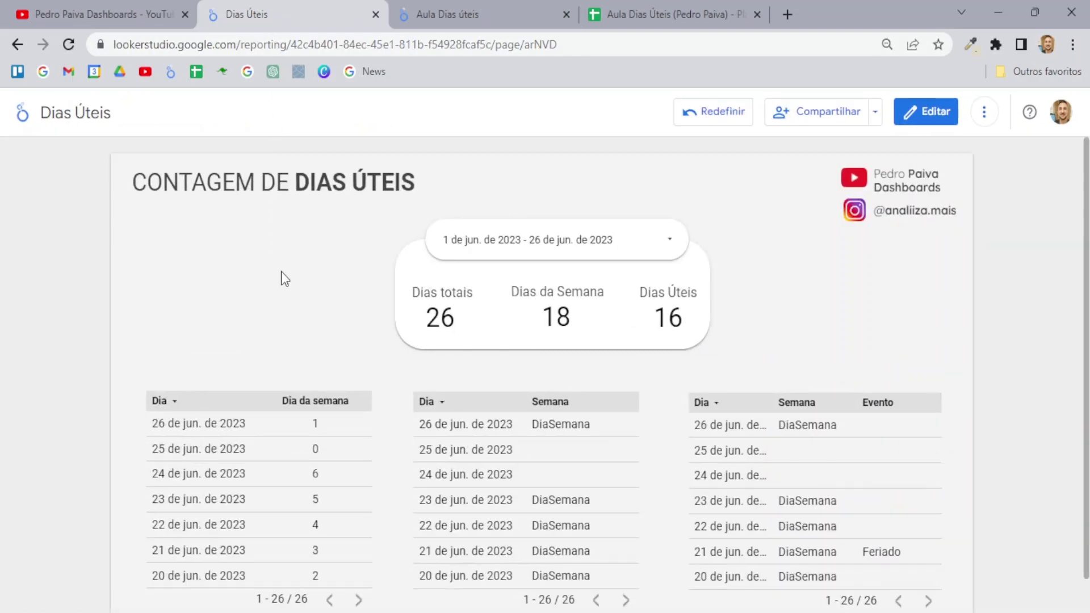
scroll(284, 276, down, 1)
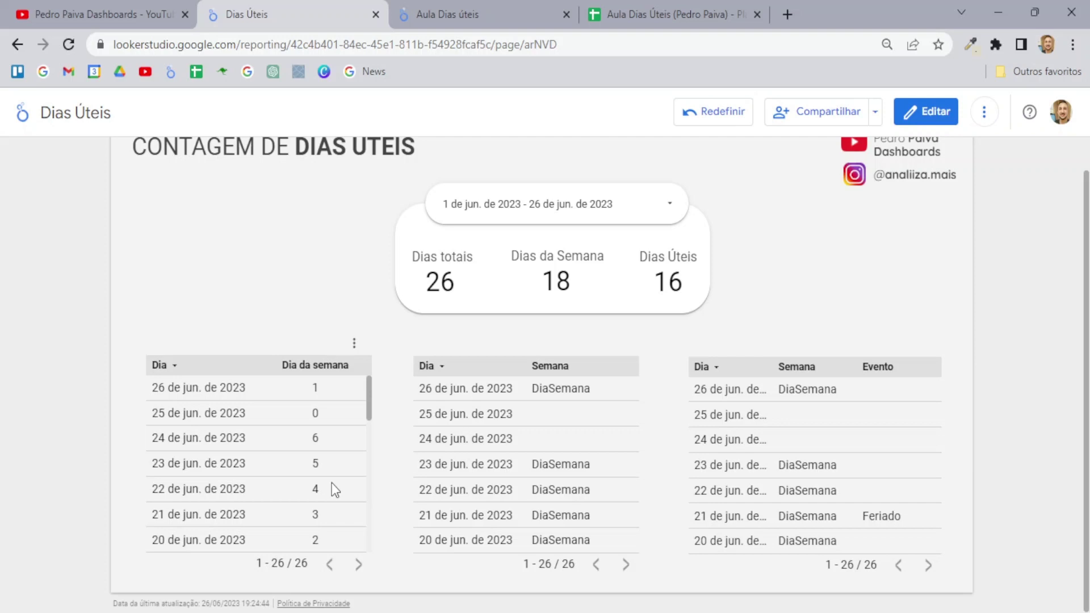
click(443, 14)
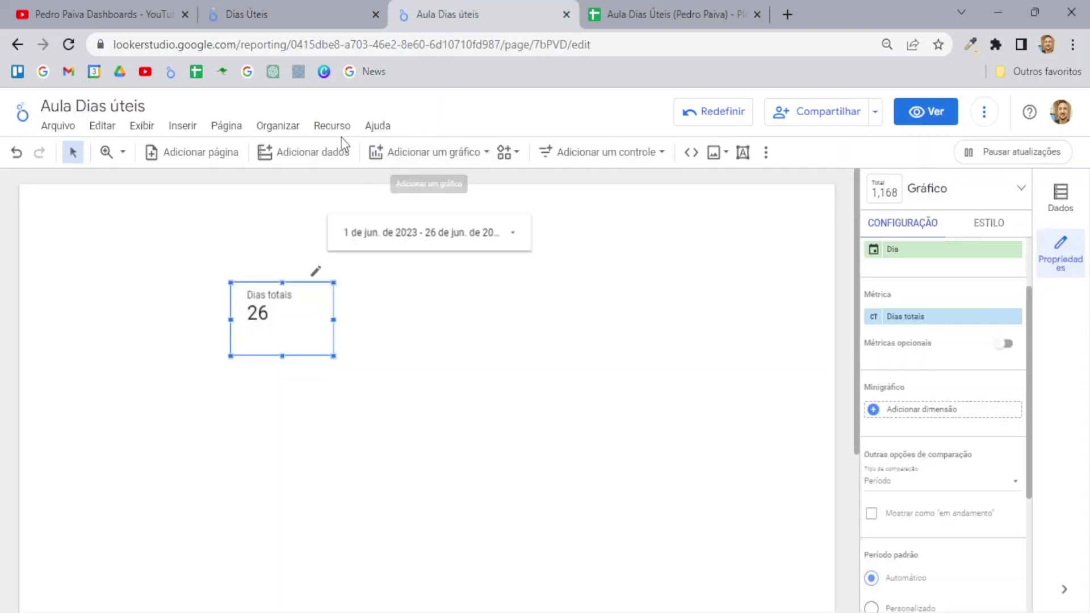
Step: Open the Calendário data source for editing and add a calculated field named "Dia da semana"
click(330, 127)
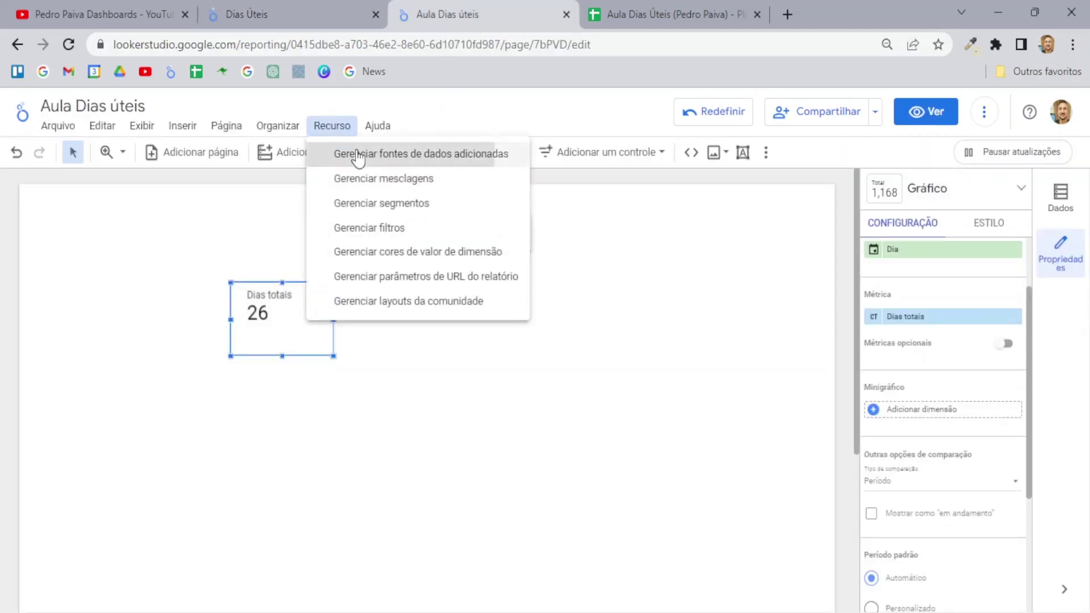
click(344, 153)
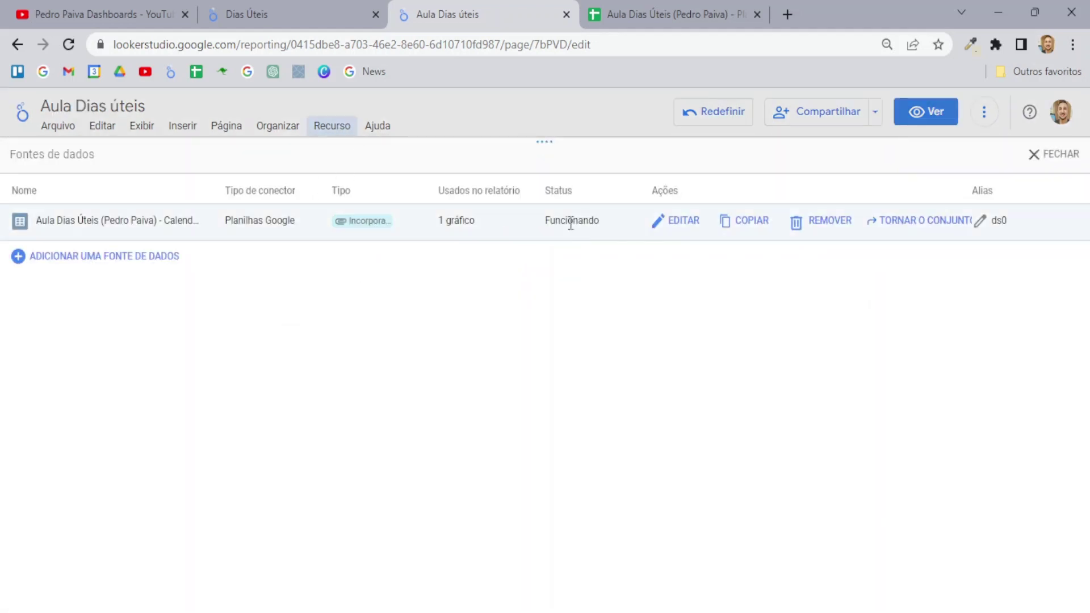
click(679, 225)
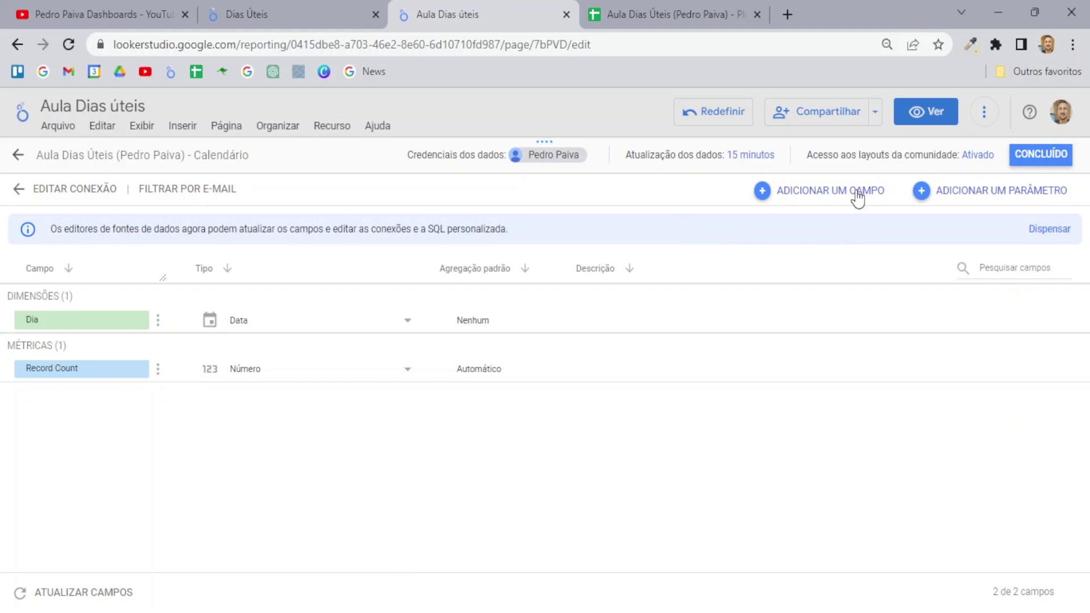
click(858, 198)
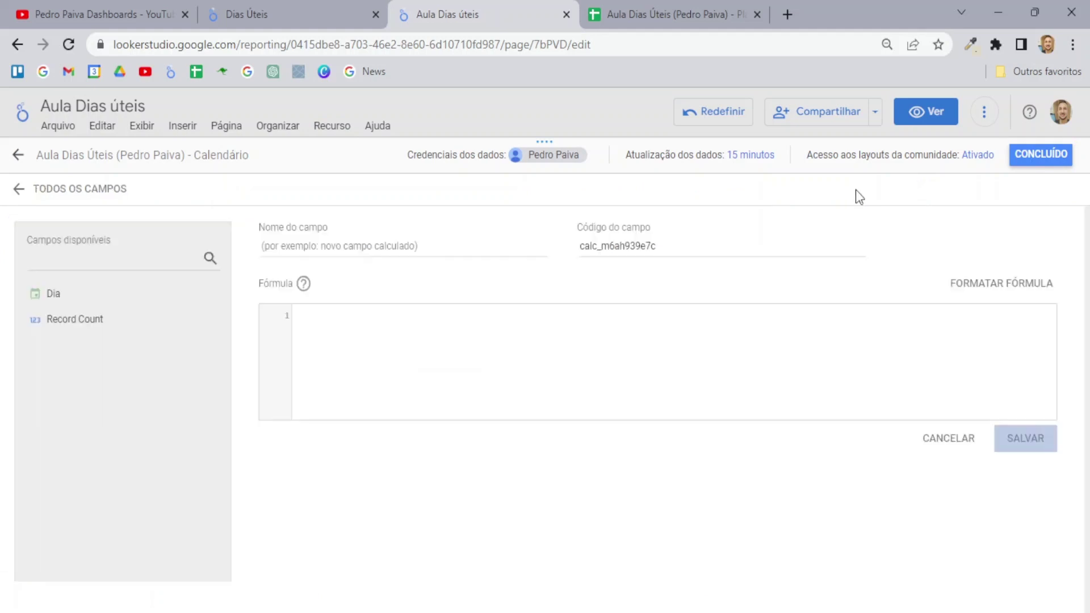
click(362, 249)
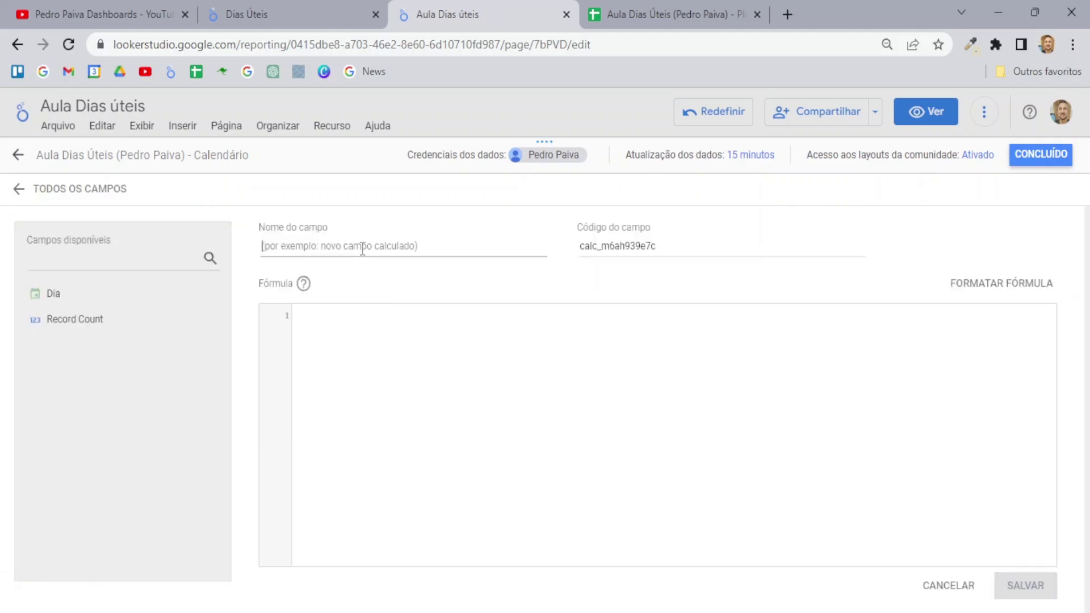
text(Dia da)
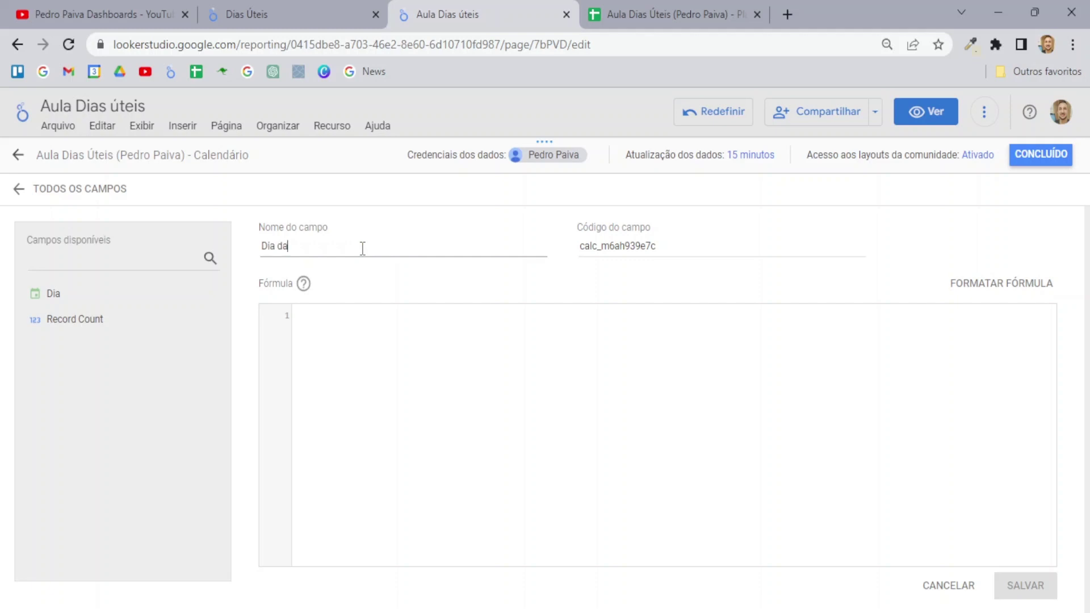
text( semana)
Step: Enter the formula WEEKDAY(Dia) for the Dia da semana field
click(328, 320)
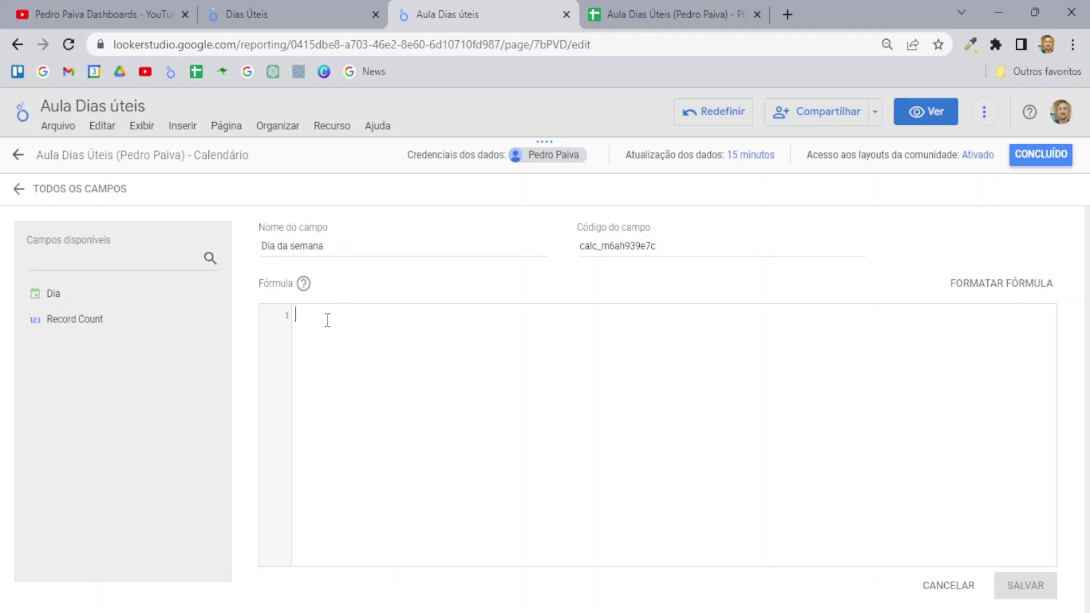
text(WEE)
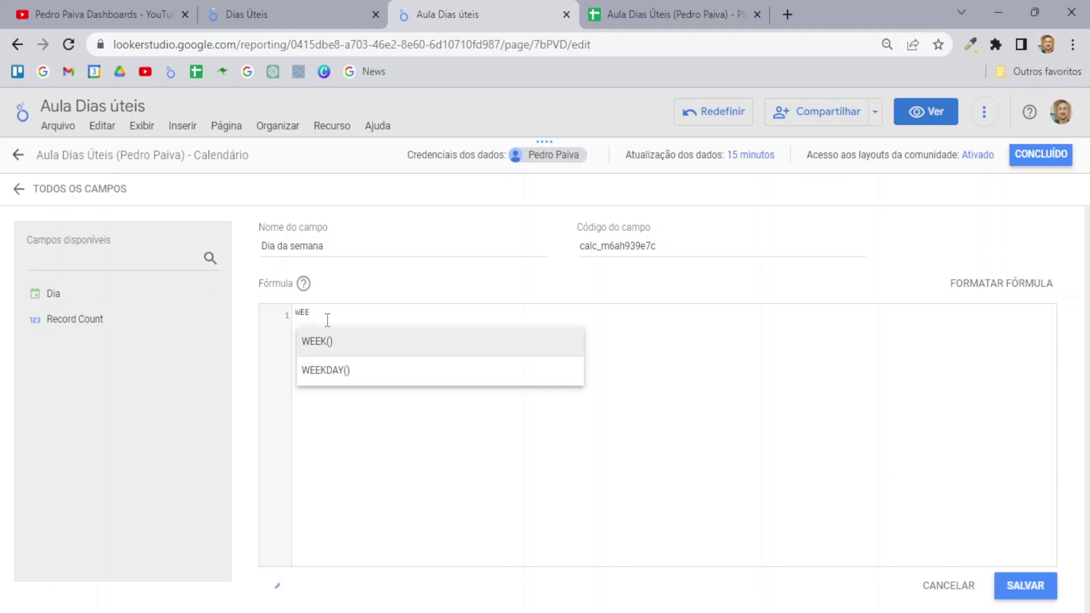
text(KDAY)
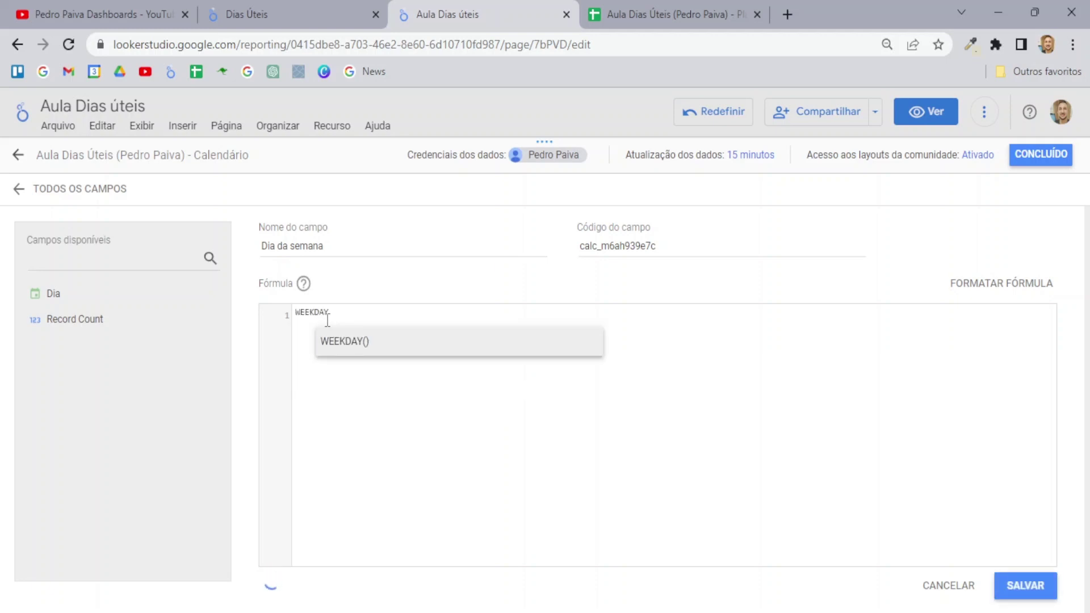
key(Return)
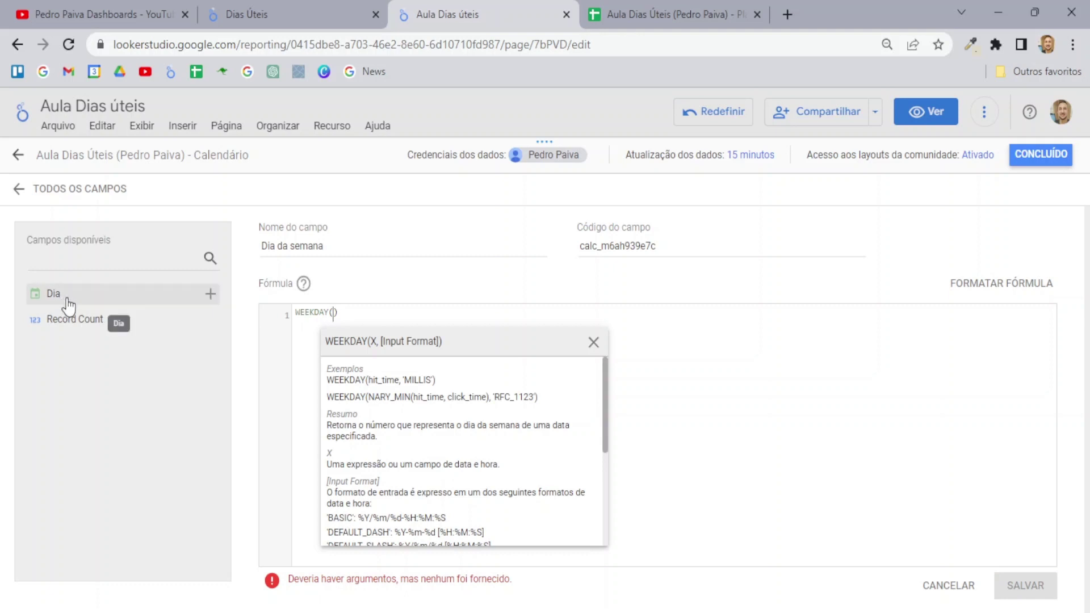
click(210, 293)
Step: Check the spreadsheet's Dia column and the Dias Úteis report's weekday numbers against the formula, then return to the field editor
click(583, 19)
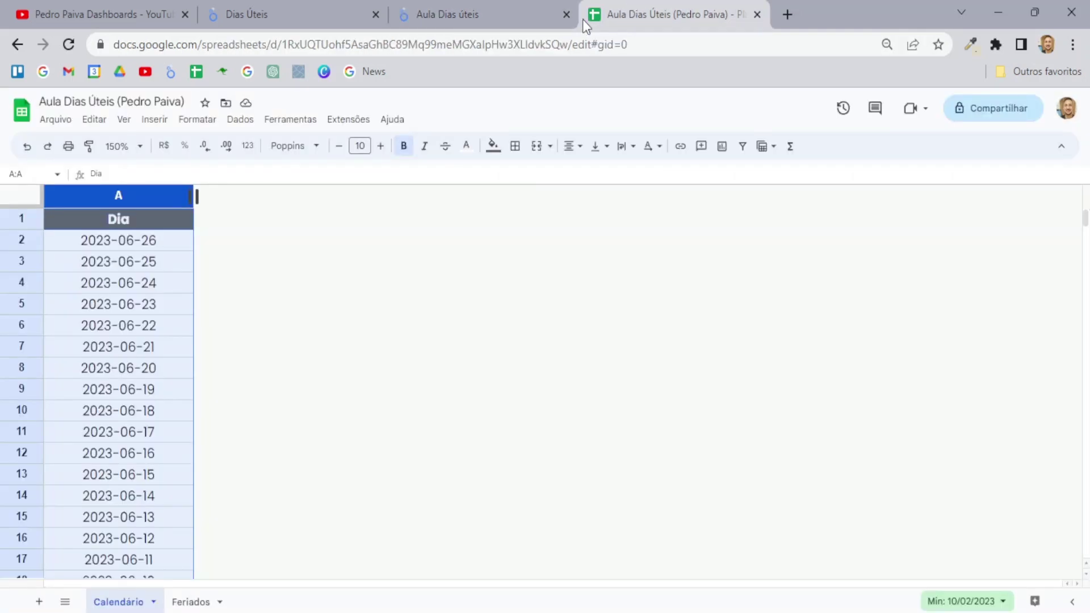
click(438, 11)
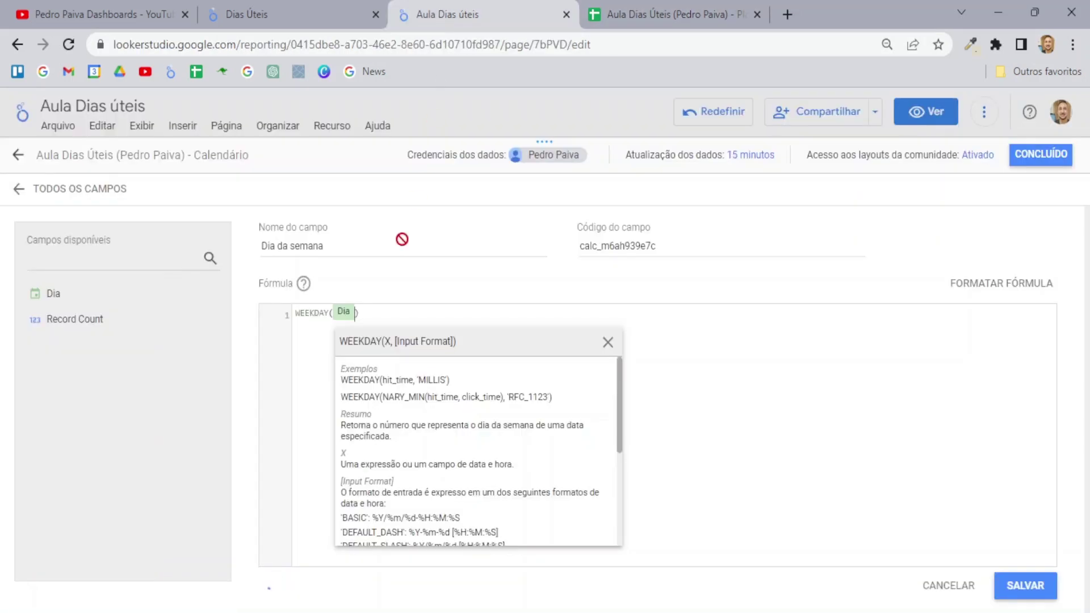
key(ctrl+a)
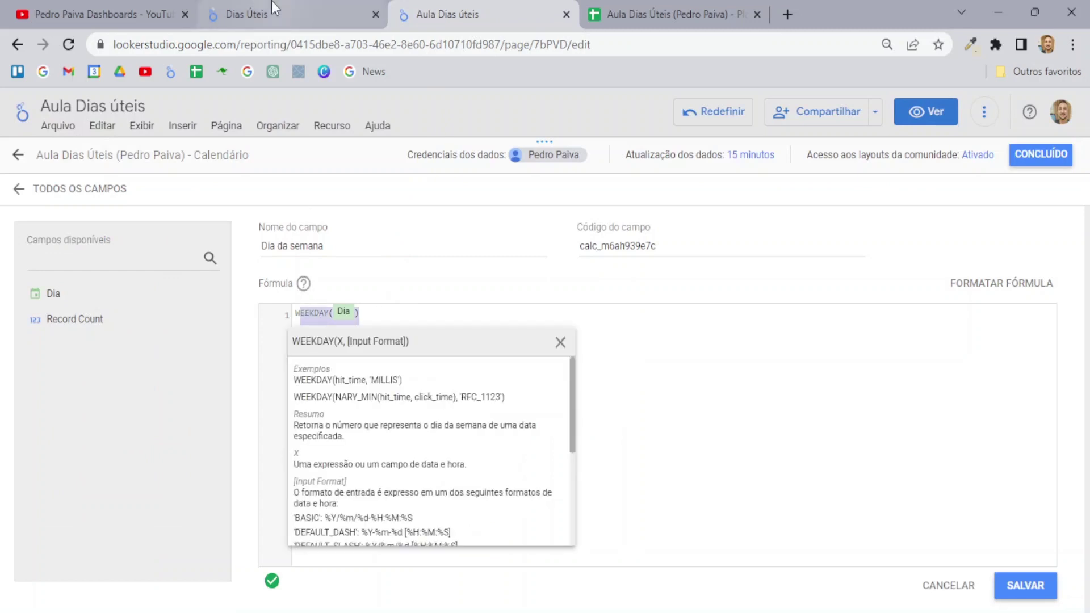
click(271, 8)
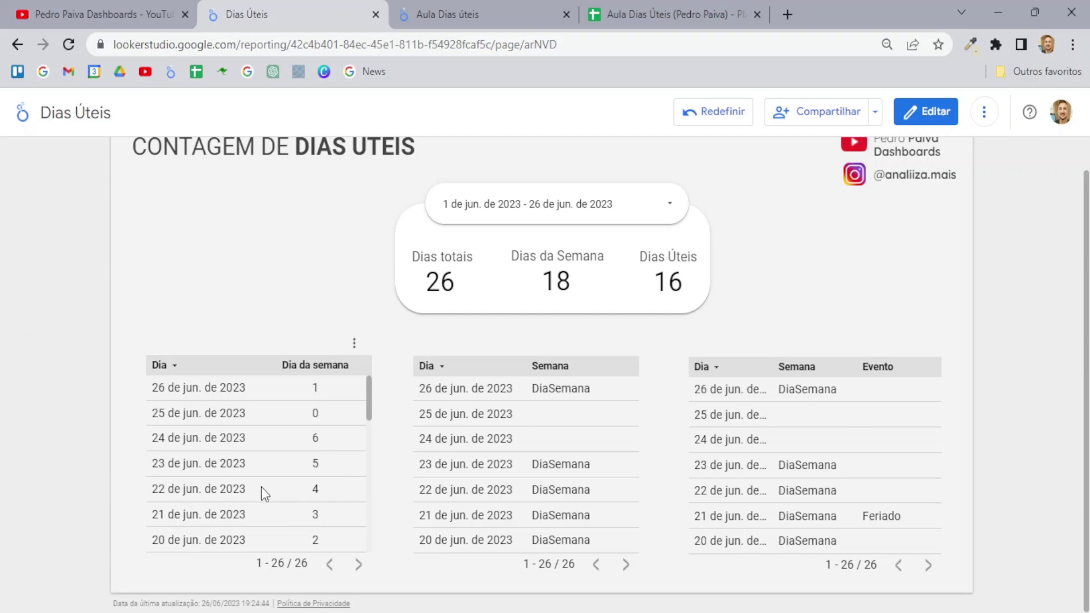
click(462, 2)
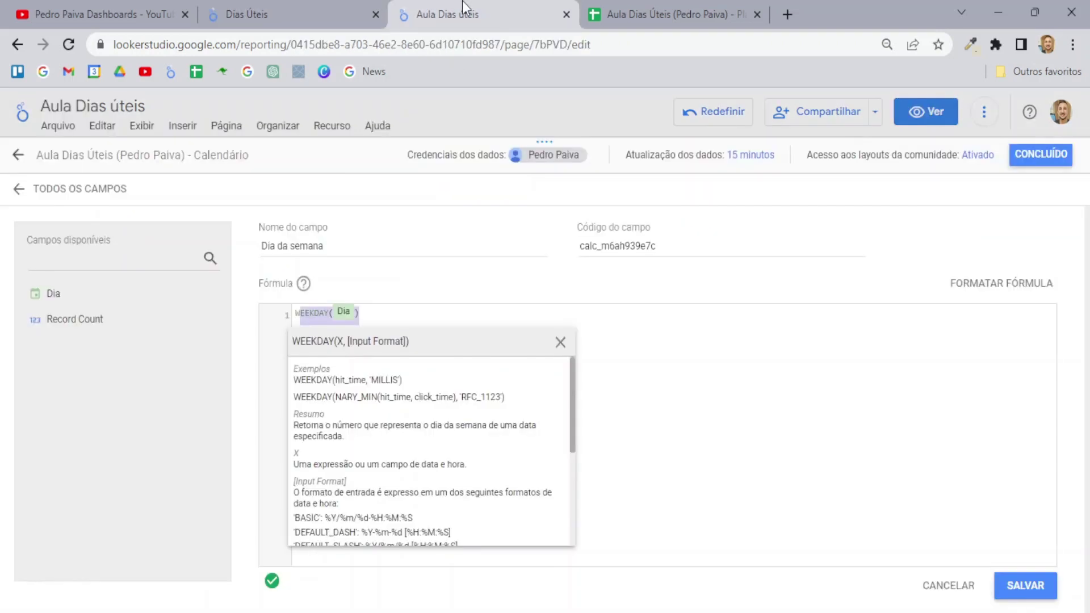
Step: Save the Dia da semana calculated field and go back to the data source's list of all fields
click(657, 367)
click(1030, 590)
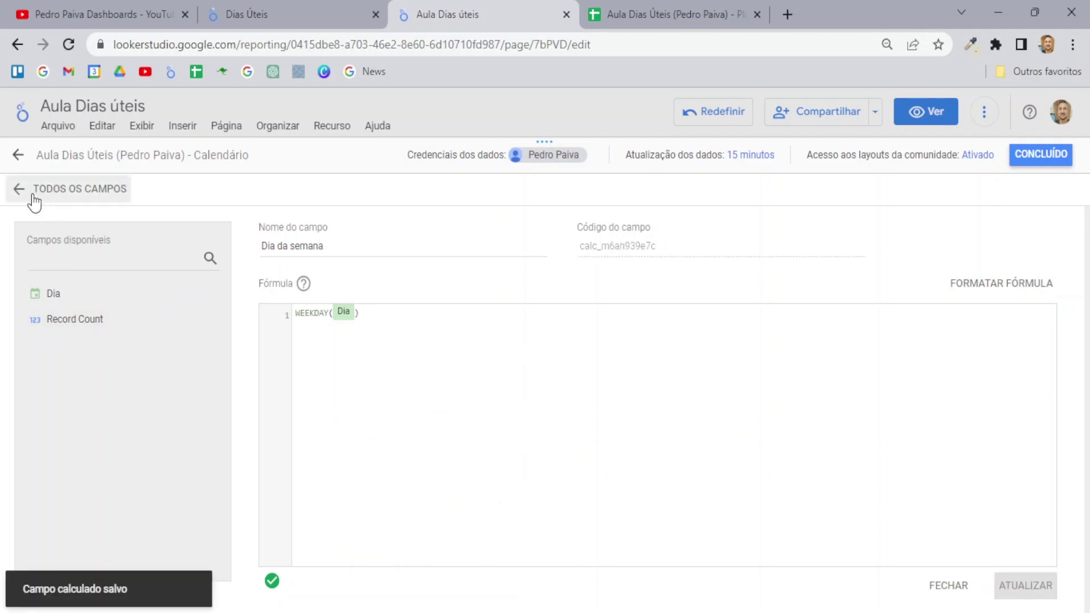
click(18, 192)
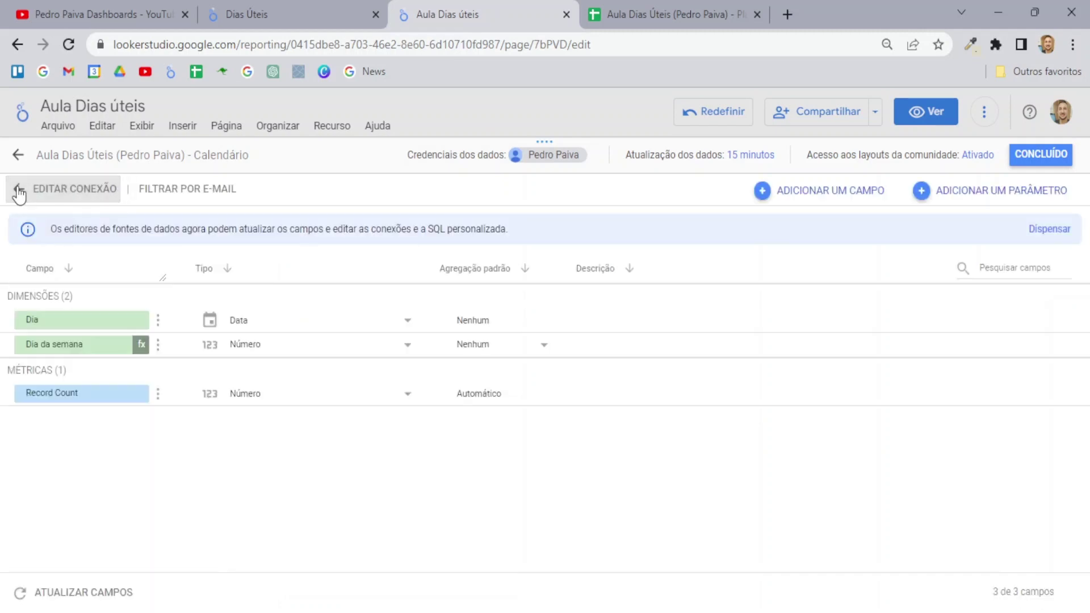
Step: Examine the table with the Semana column in the Dias Úteis report and return to the Aula Dias úteis data source
click(259, 1)
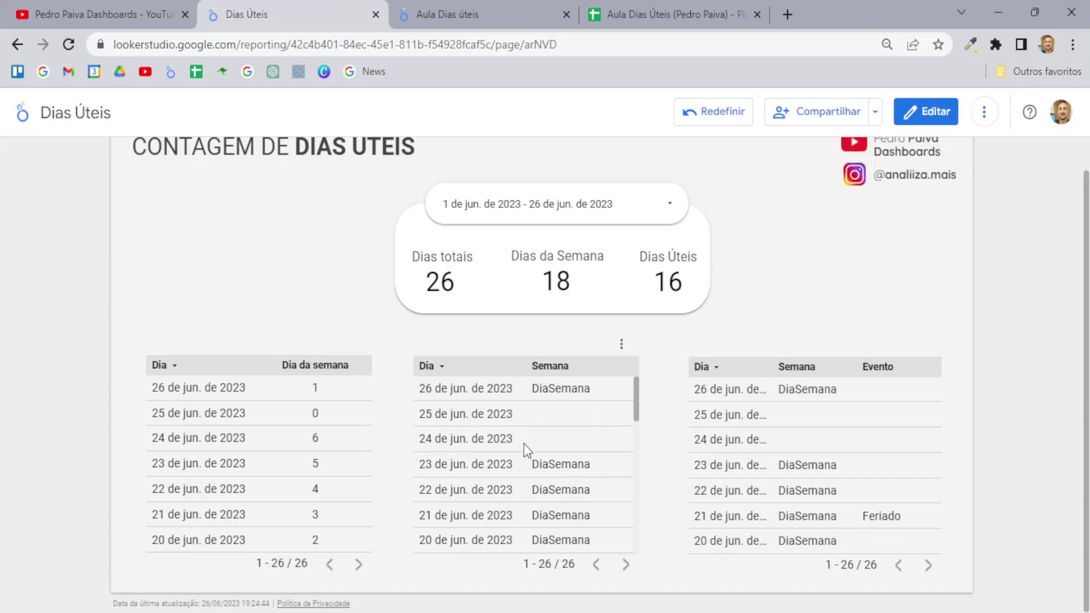
scroll(594, 423, down, 2)
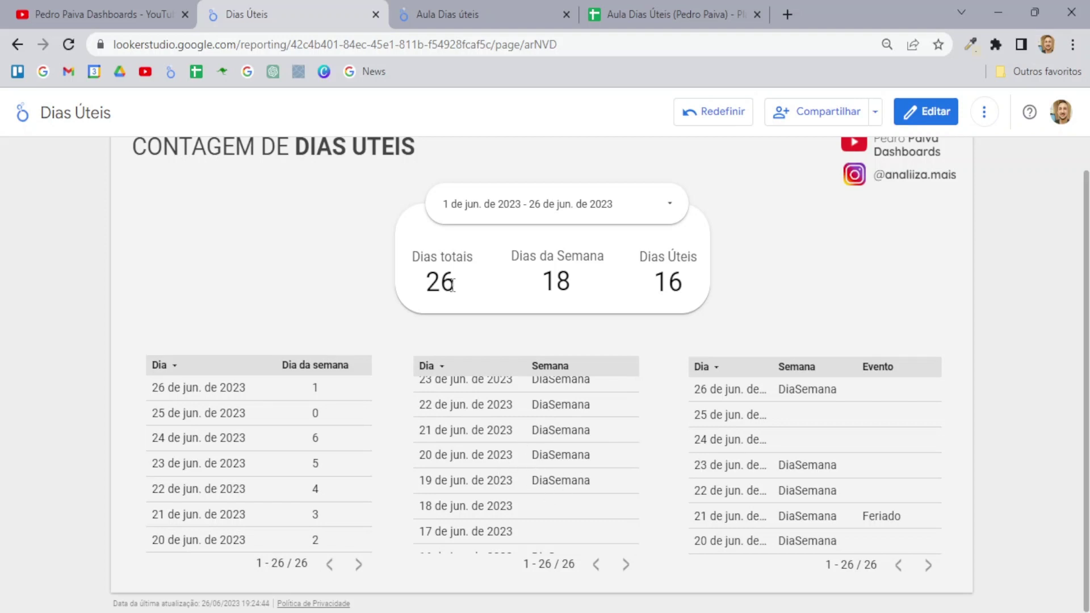
click(501, 7)
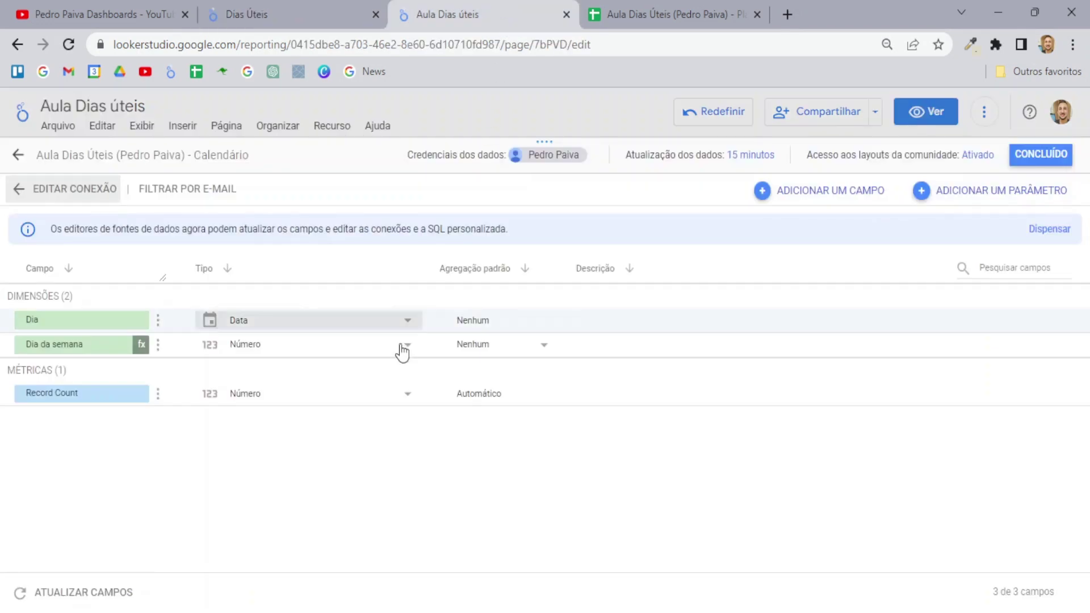
Step: Reopen the Calendário data source for editing and add a calculated field named "Semana"
click(18, 155)
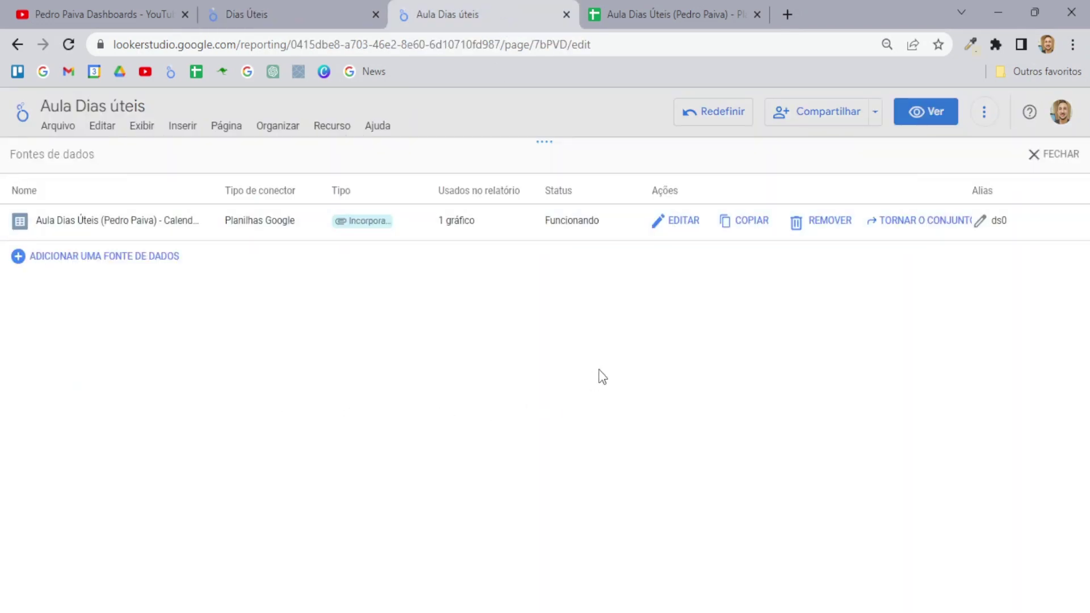
click(684, 222)
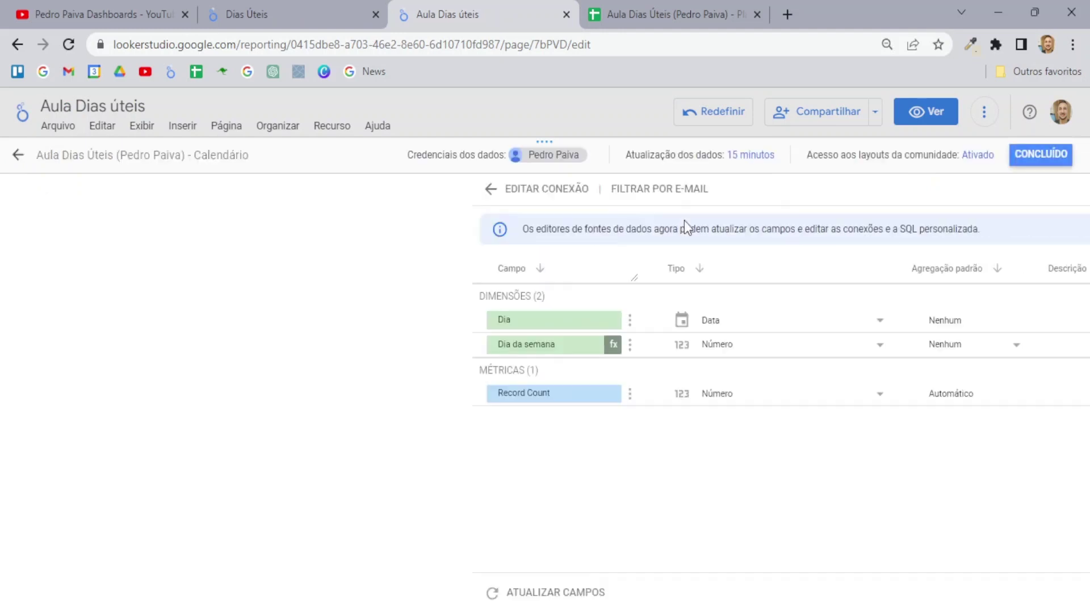
click(822, 193)
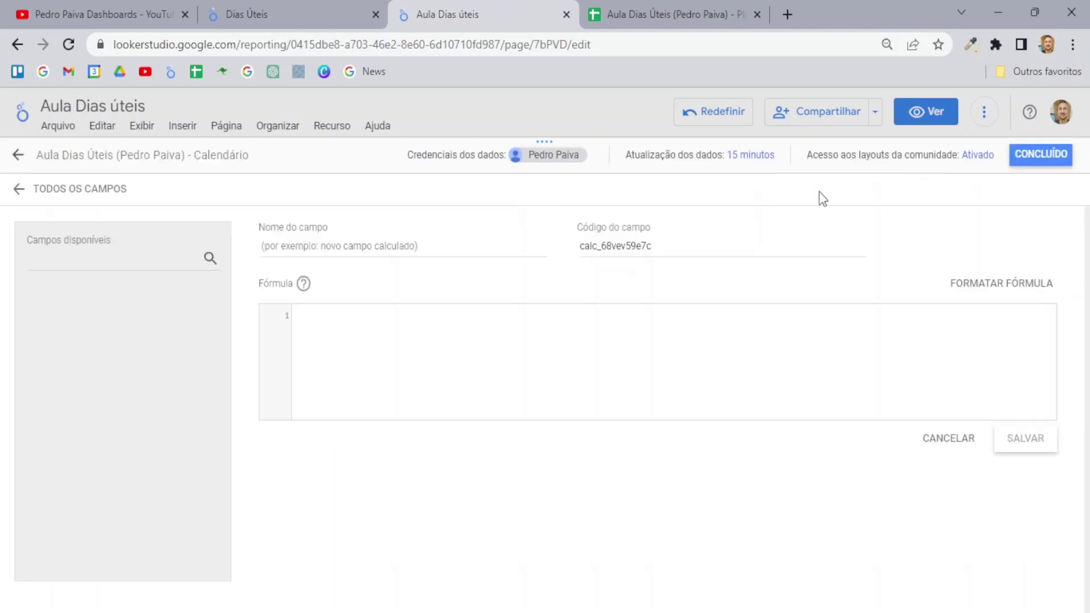
click(333, 247)
text(Semana)
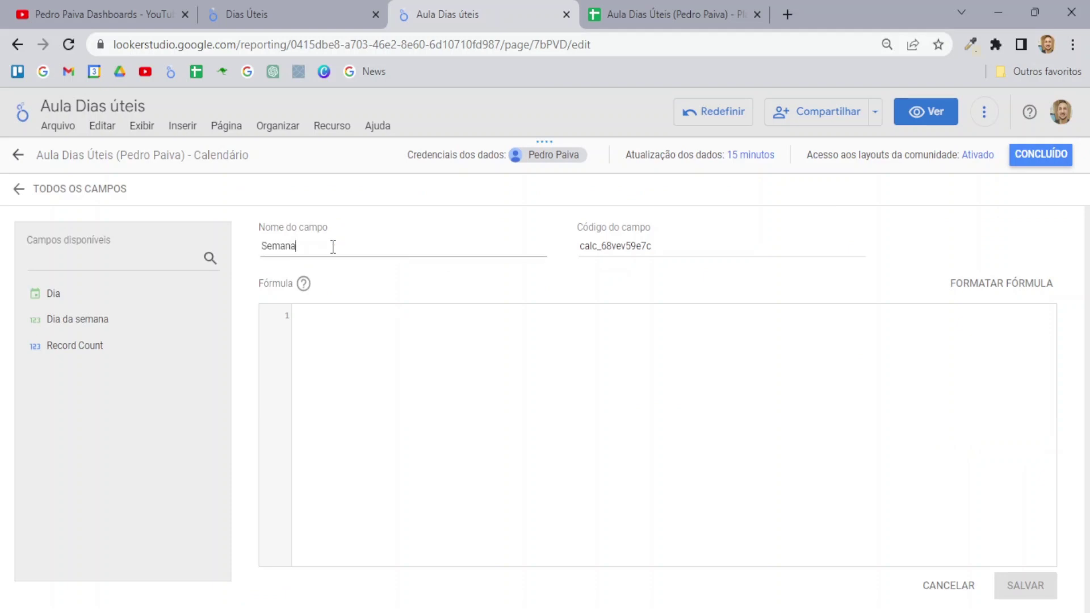
Step: Begin the Semana formula with a CASE whose WHEN condition is Dia da semana >= 1 and Dia da semana <= 5
click(314, 321)
text(CASE)
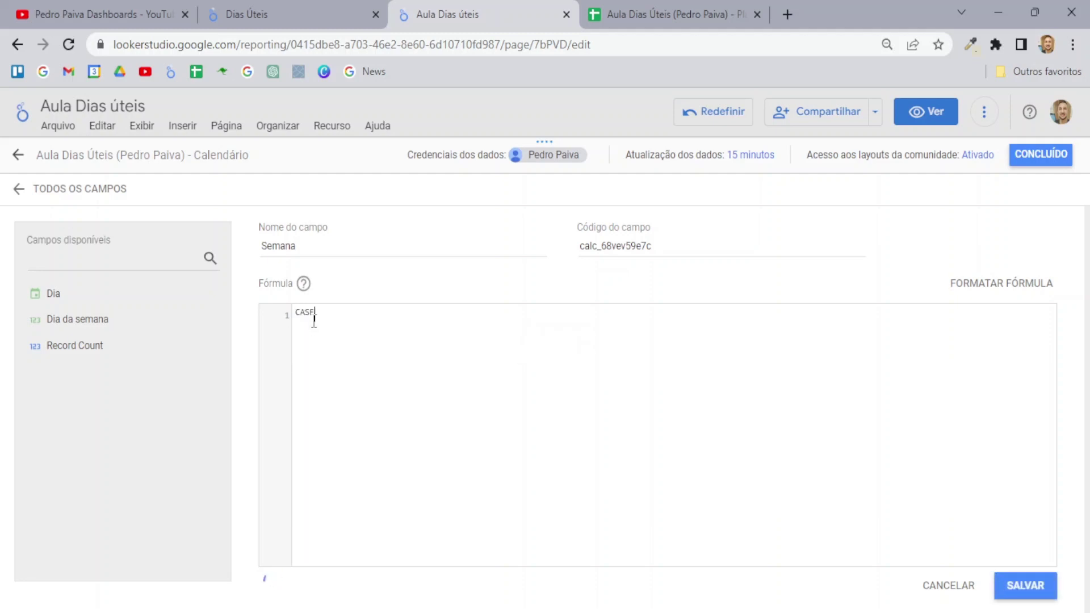
key(Return)
text(WHEN)
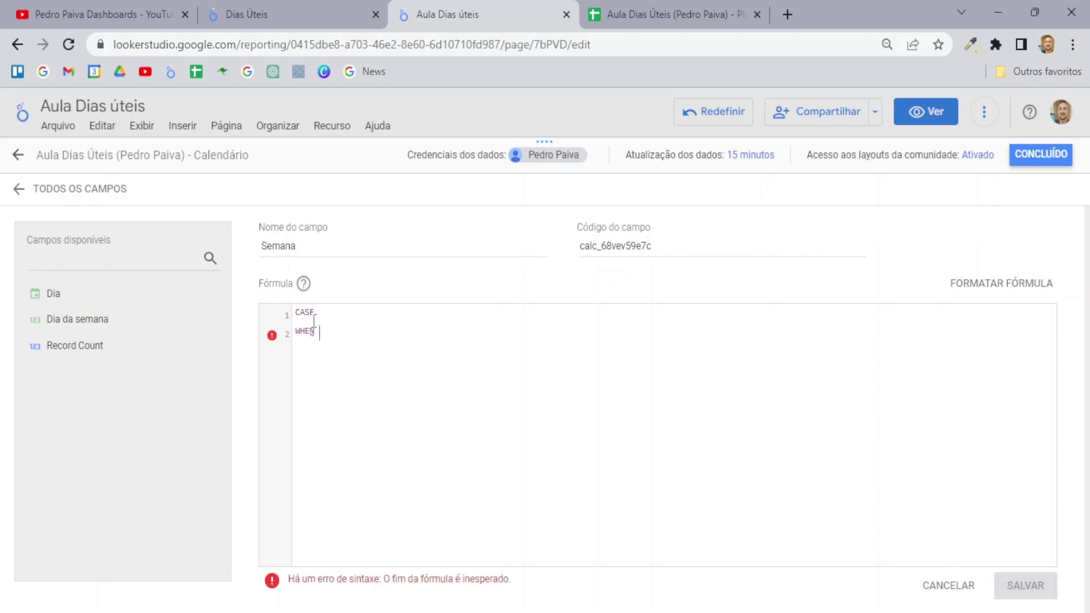
text(Dia)
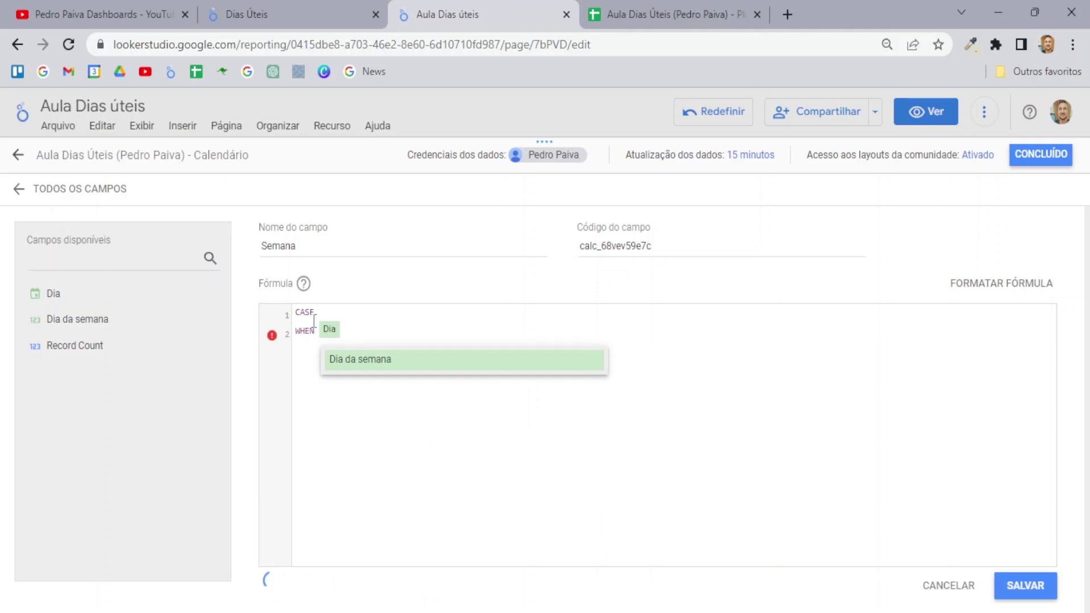
click(366, 362)
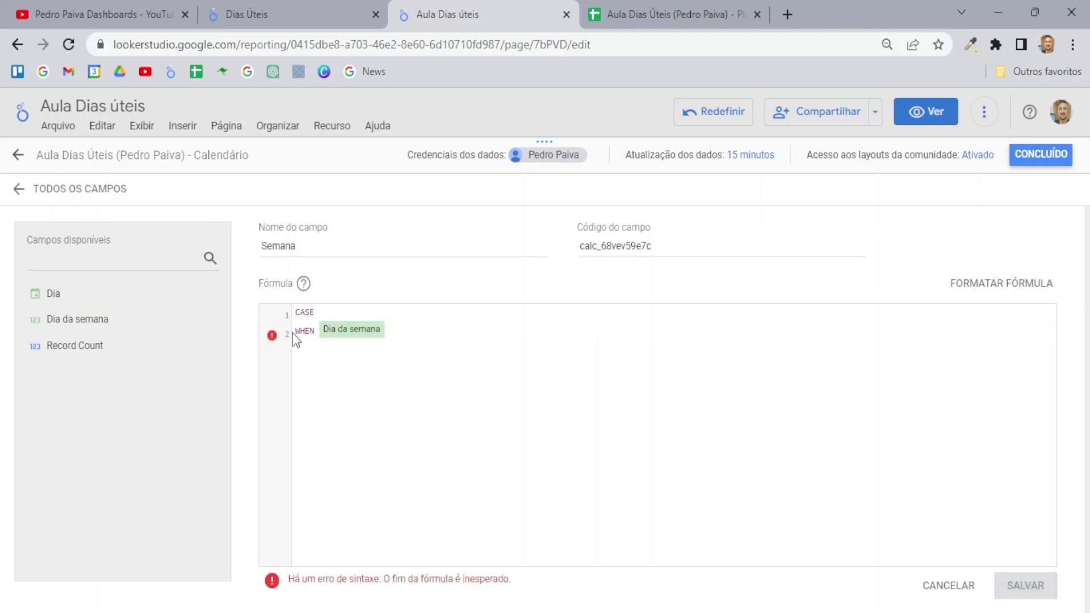
text(>)
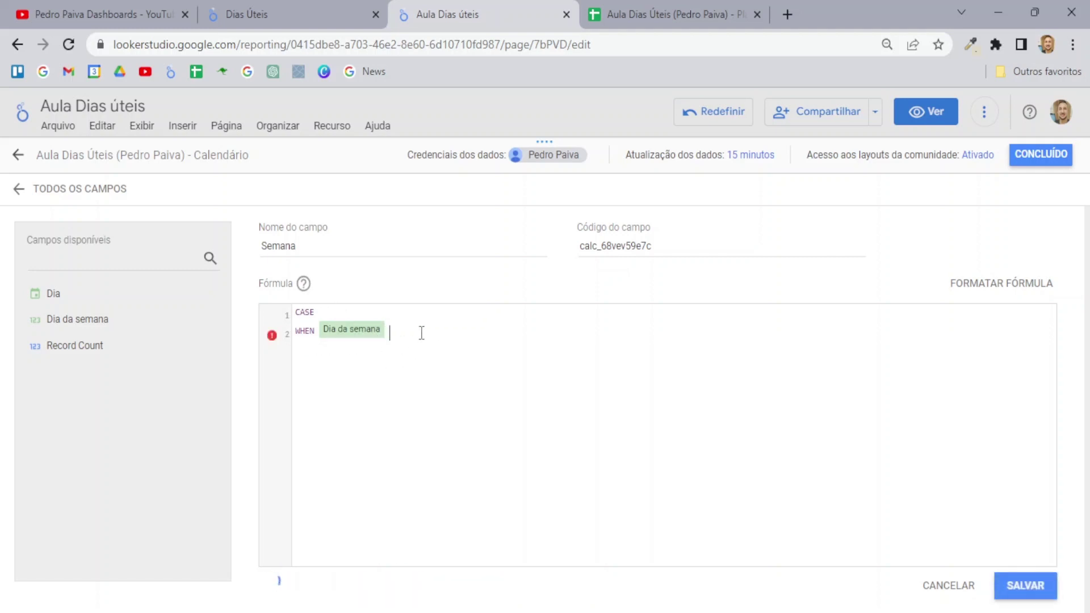
text(= 1)
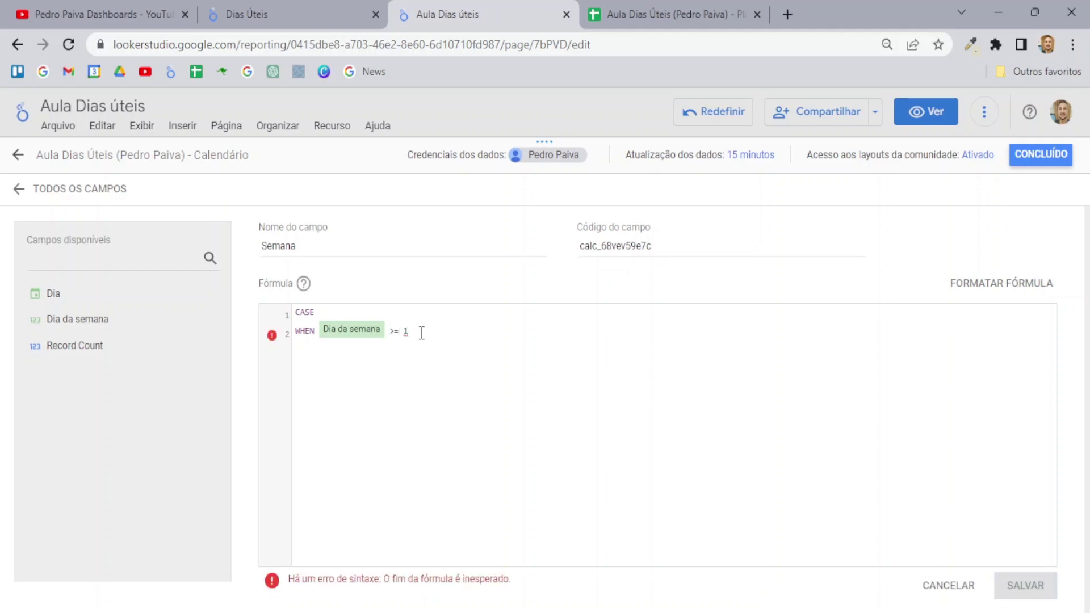
text( and)
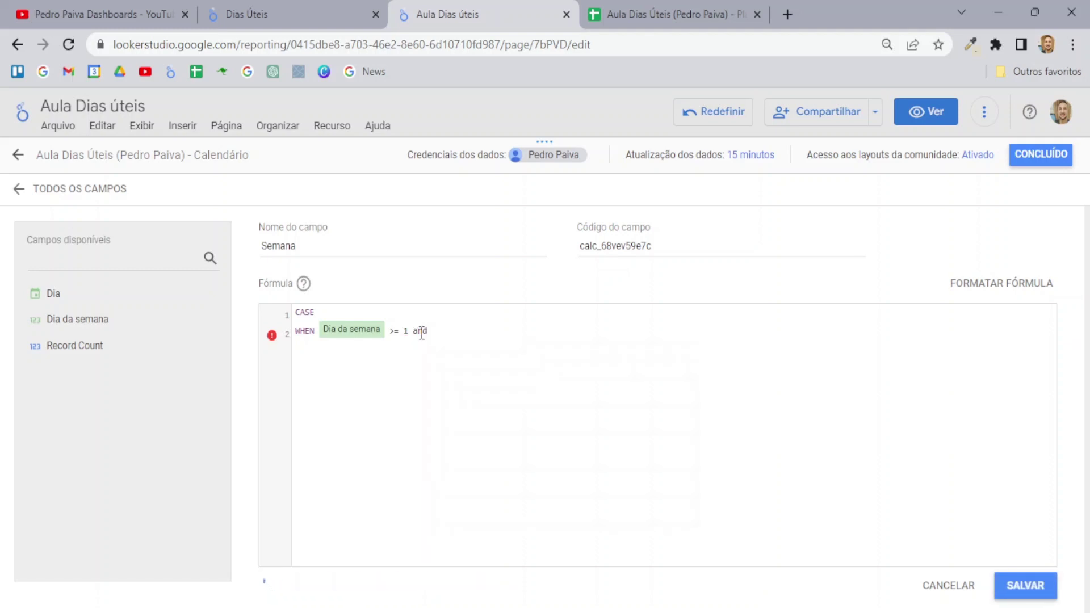
text( Dia)
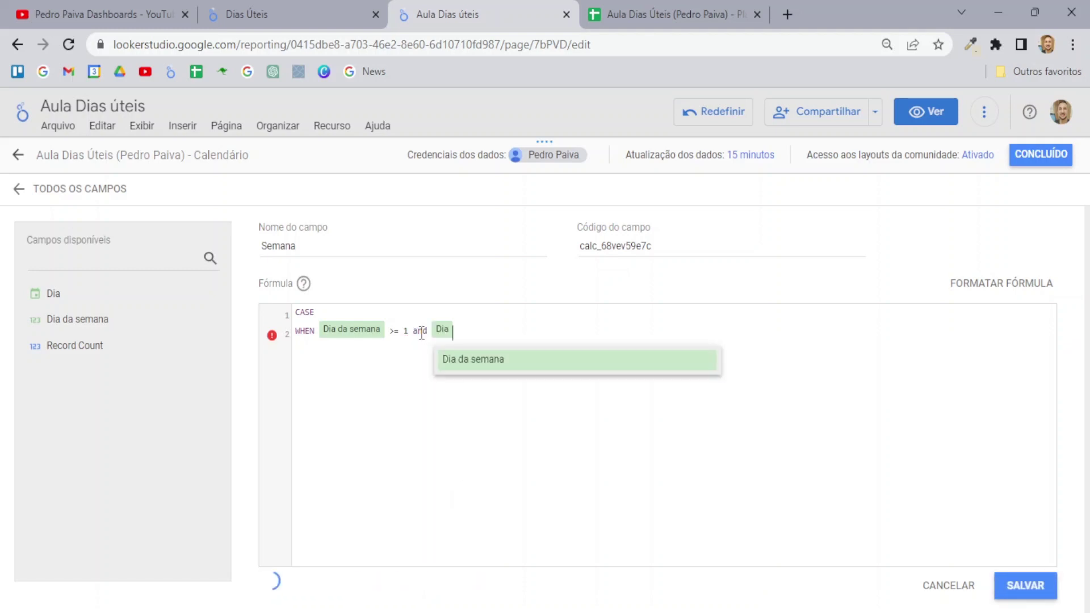
key(Return)
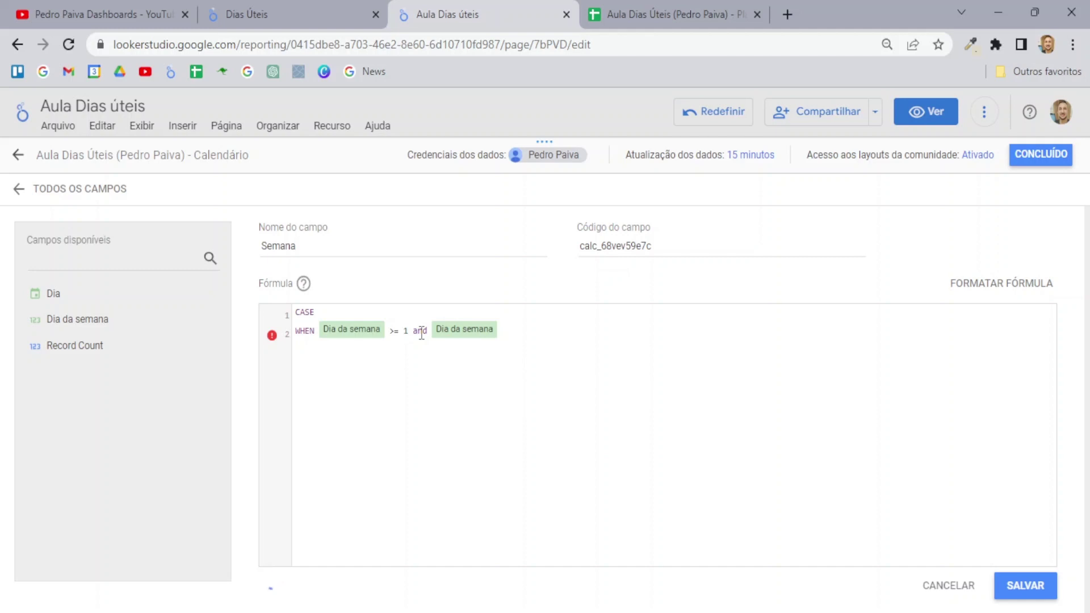
text(<=55)
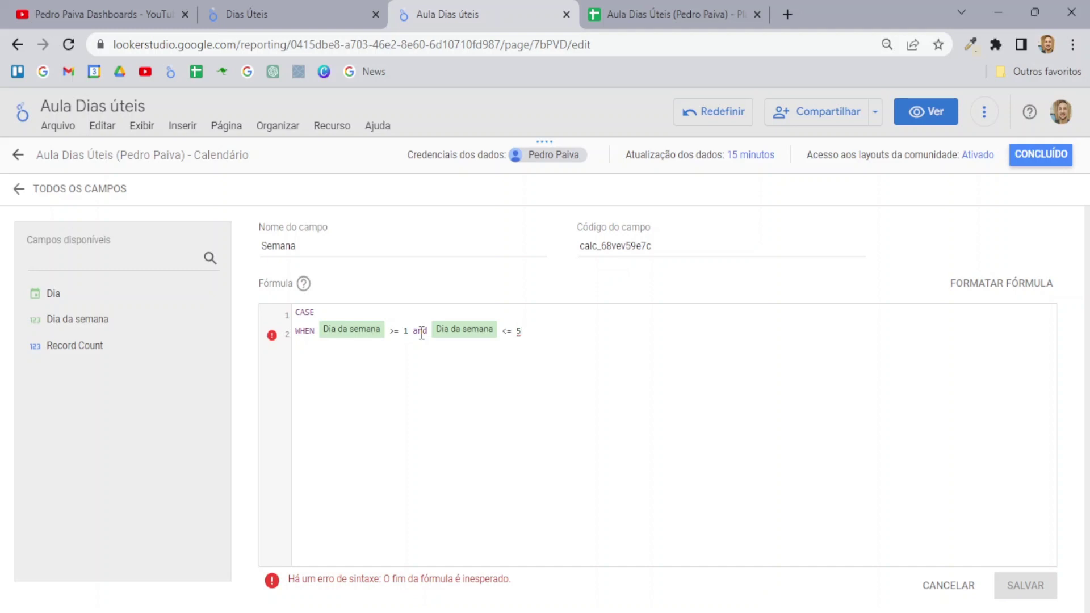
Step: Make the WHEN condition return the text 'DiaSemana' through a THEN clause and start a new formula line
text(then)
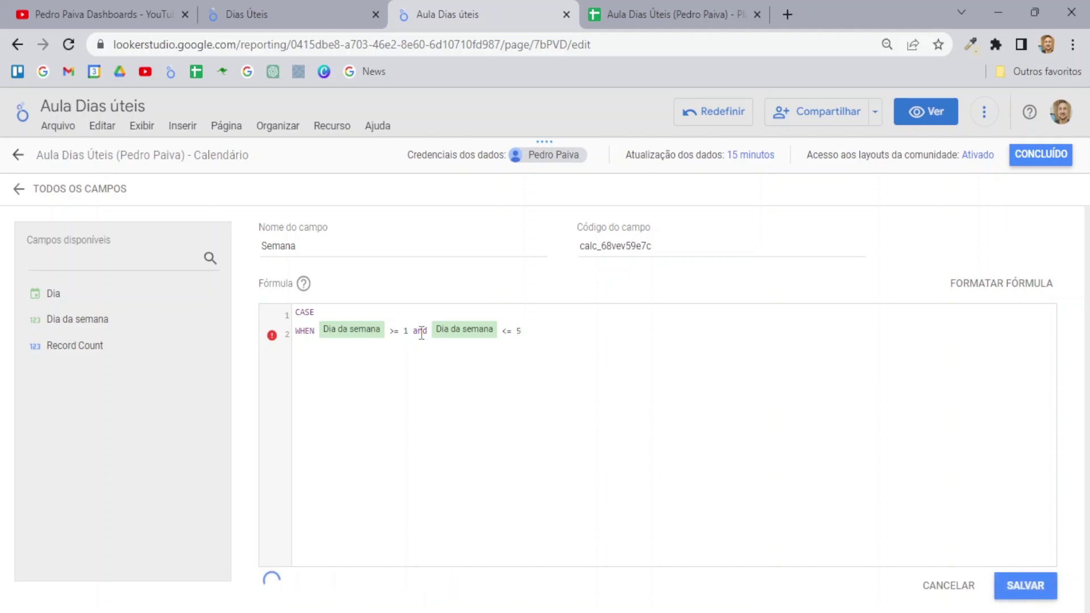
key(BackSpace)
key(BackSpace)
key(BackSpace)
key(BackSpace)
text(TEH)
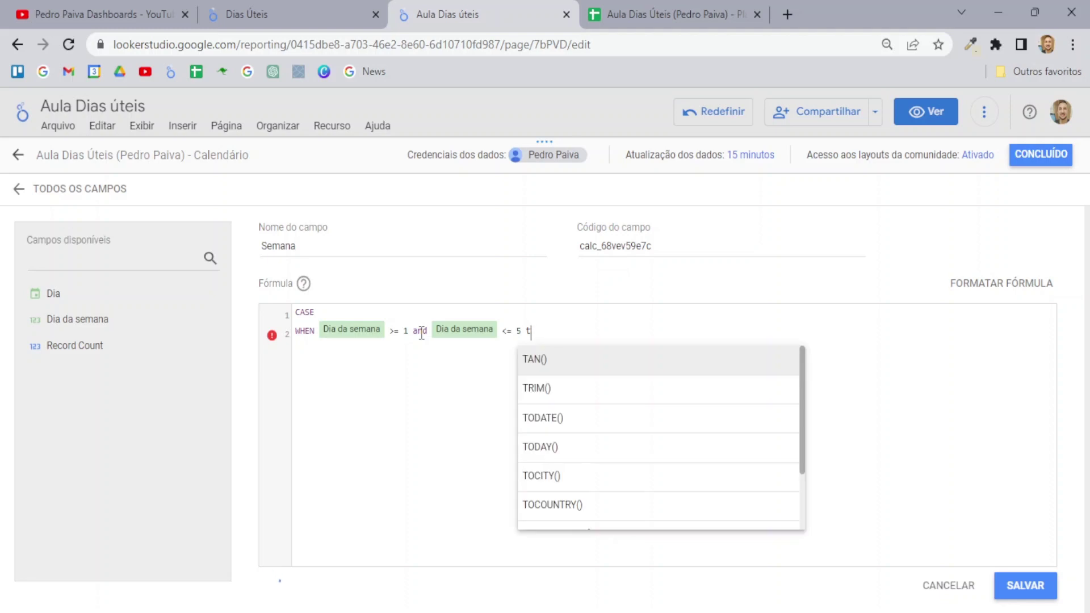
key(BackSpace)
key(BackSpace)
text(HEN ')
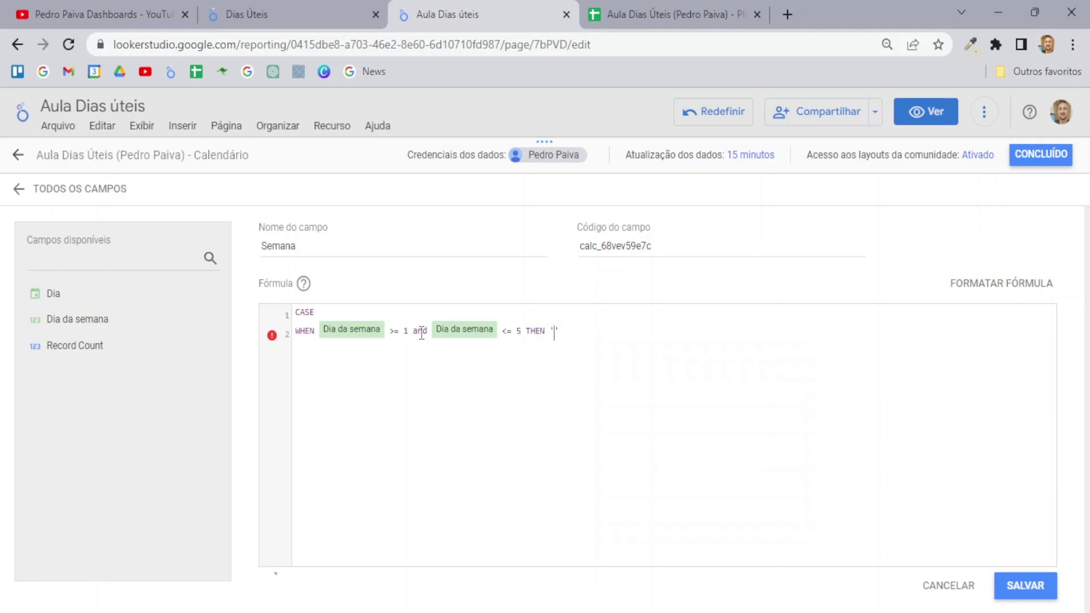
text(Di)
key(BackSpace)
key(BackSpace)
text(DiaSemn)
key(BackSpace)
text(ana)
key(Return)
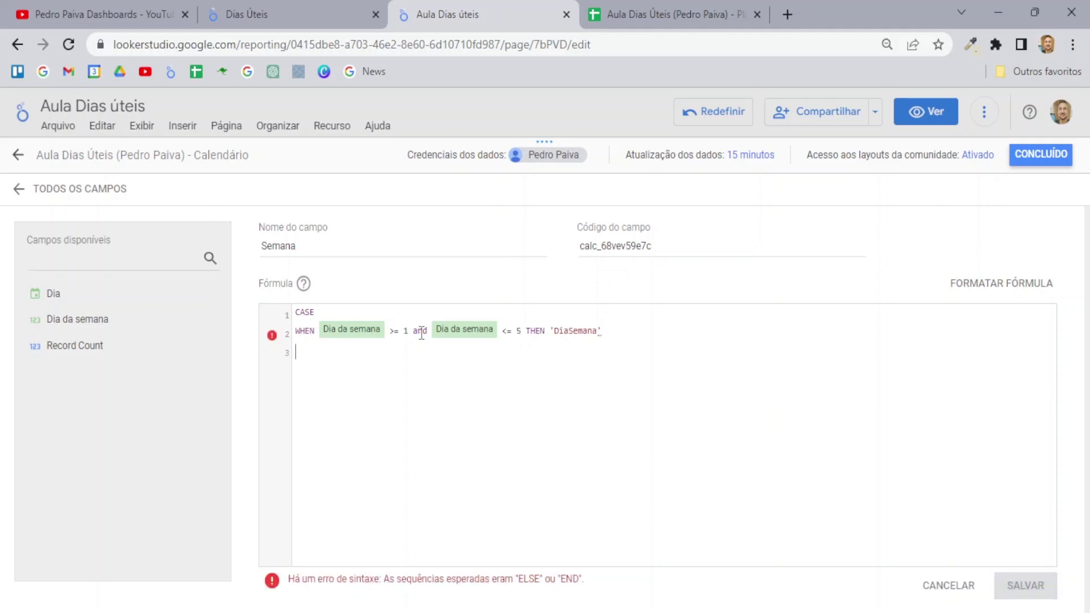
Step: Complete the CASE formula with ELSE NULL and a closing END line
text(ELS)
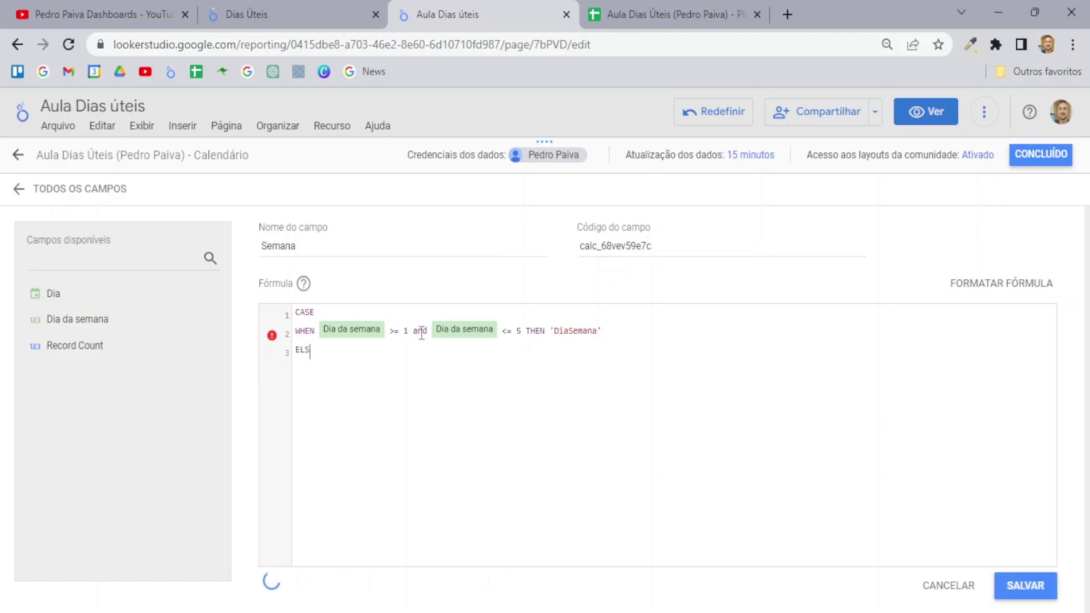
text(E NULL)
key(Return)
text(END)
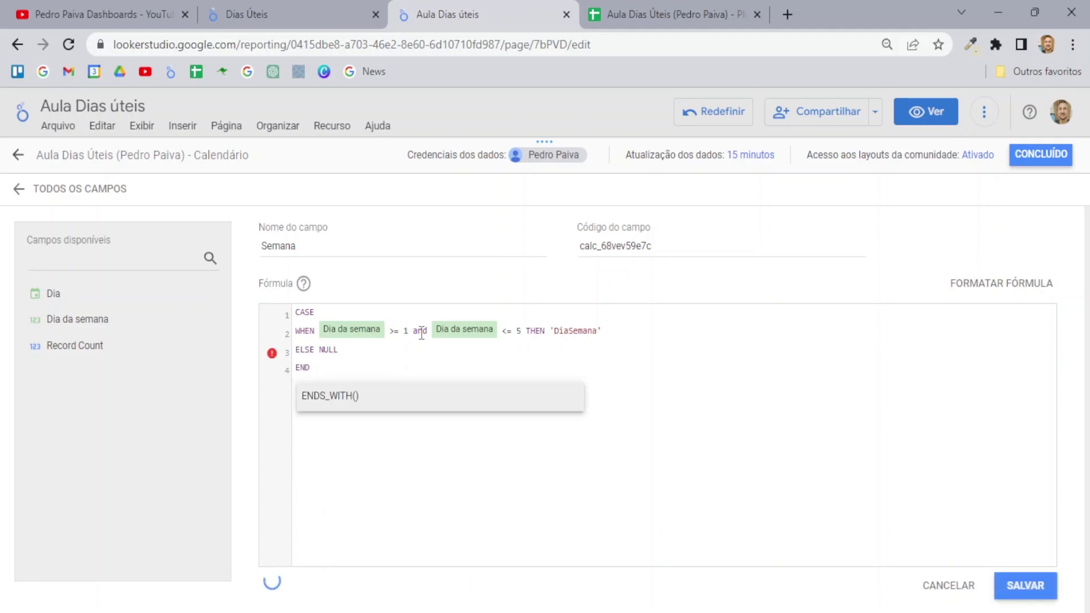
click(435, 363)
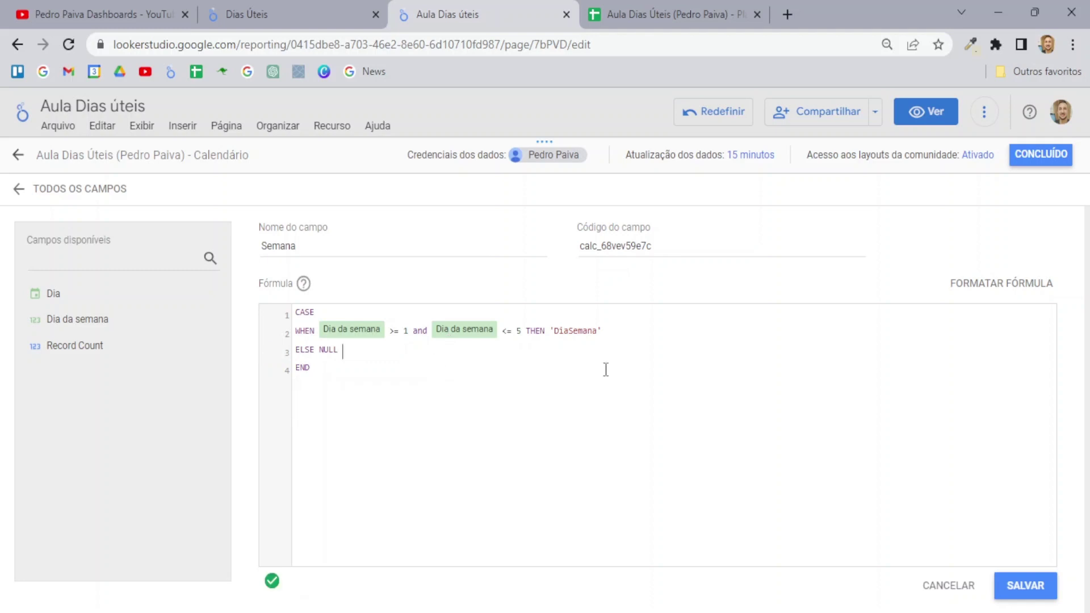
Step: Save the Semana calculated field and close the data source editor to return to the report page
click(1021, 590)
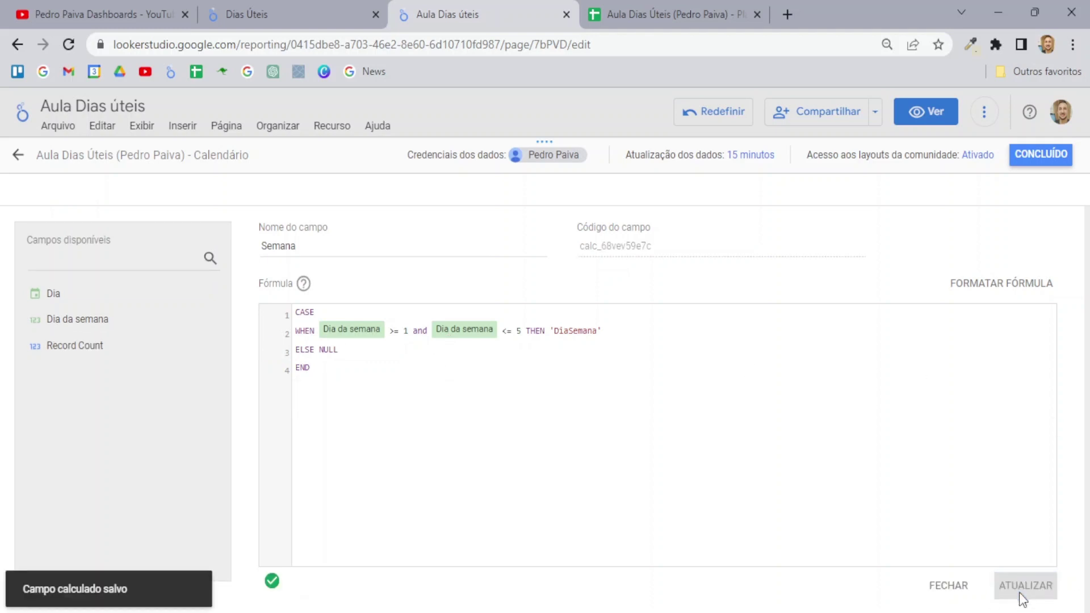
click(1050, 154)
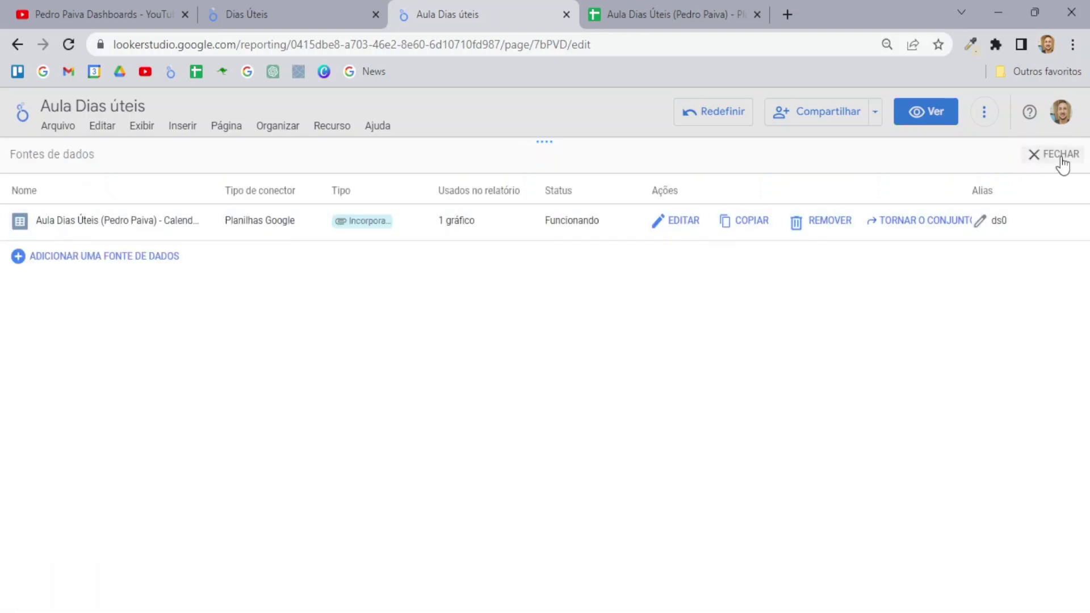
click(1061, 155)
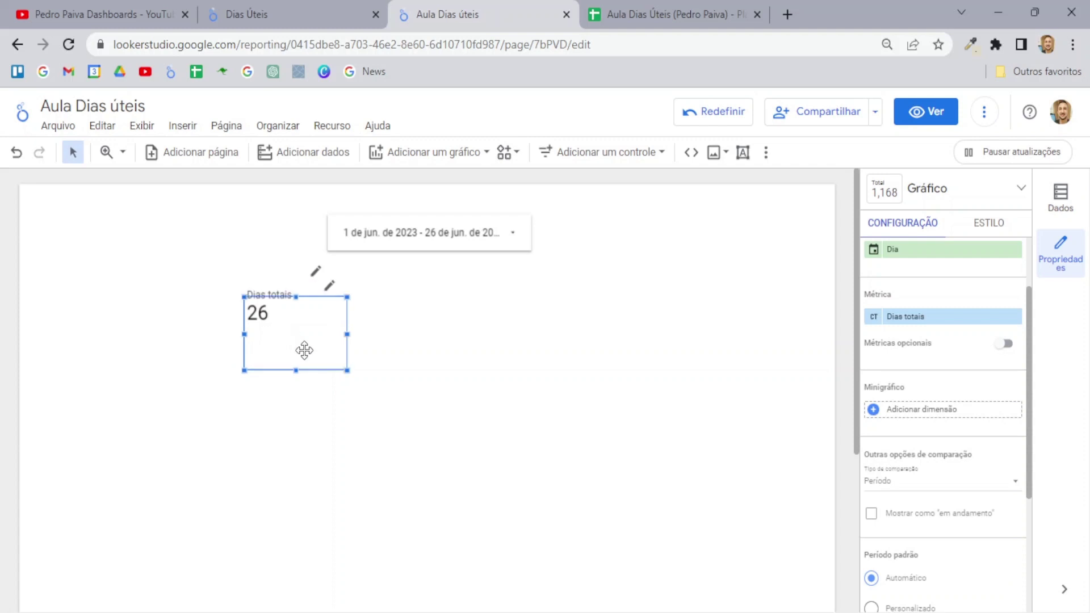
Step: Duplicate the Dias totais scorecard and place the copy beside the original, below the date range control
key(ctrl+d)
drag(297, 351, 397, 322)
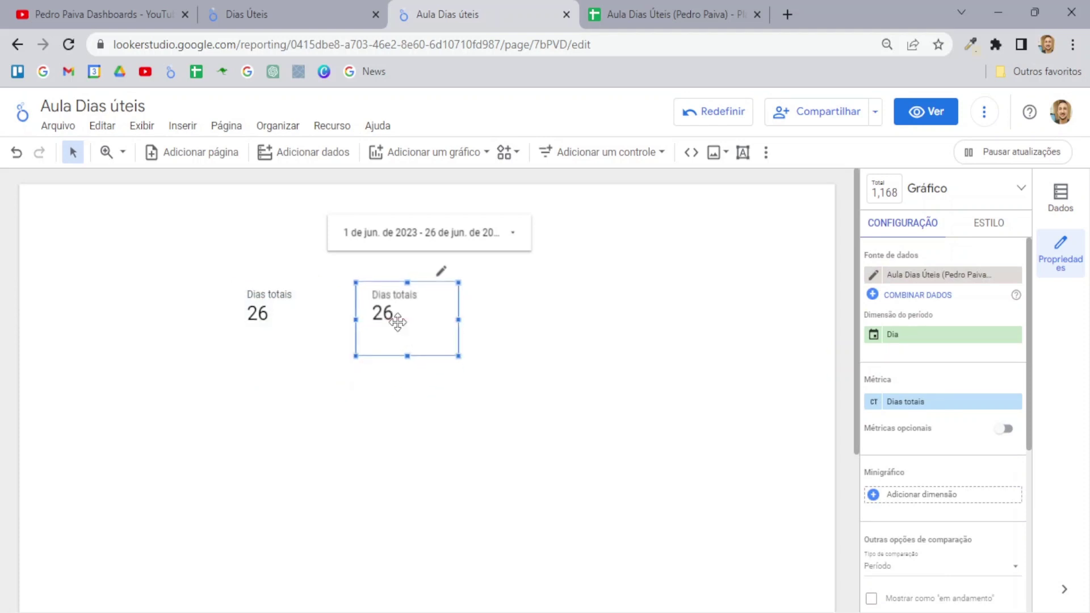
Step: Compare the Semana column in the Dias Úteis report with the spreadsheet's Dia column, then return to the Aula Dias úteis report
click(299, 4)
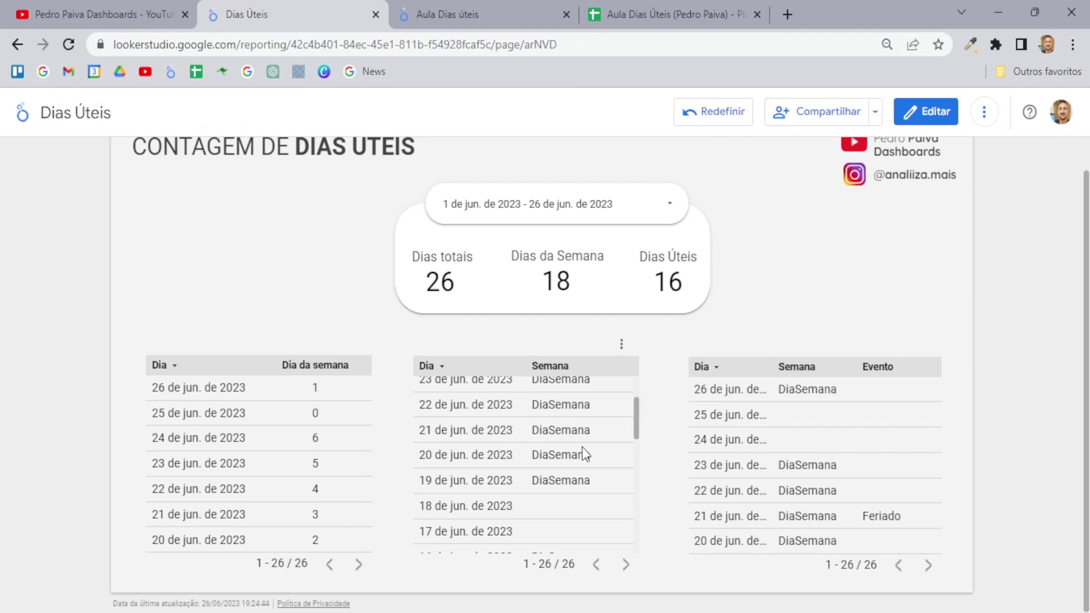
scroll(541, 488, up, 3)
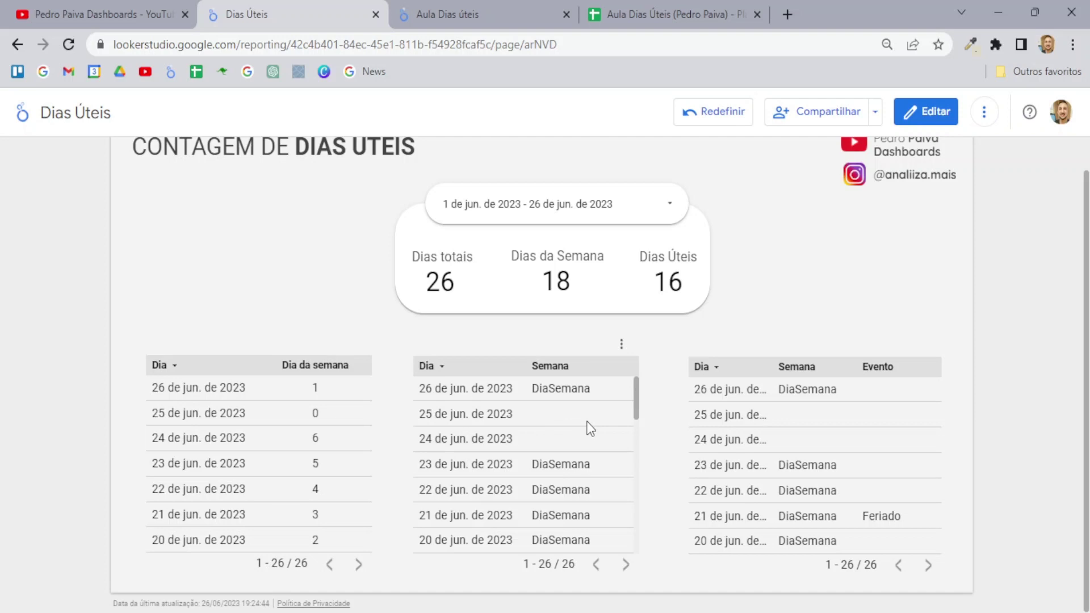
click(489, 5)
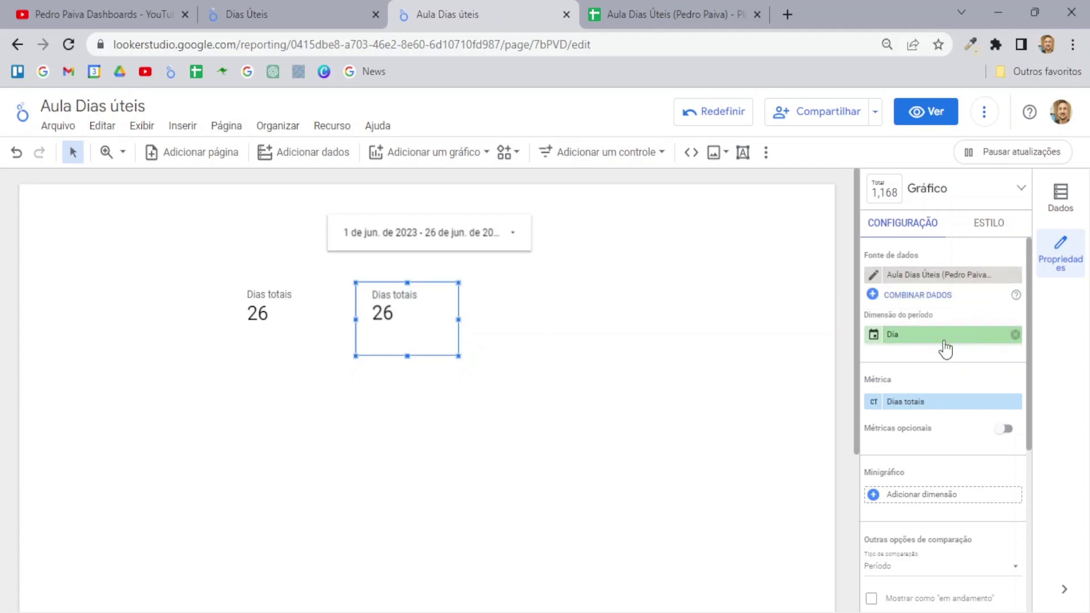
key(ctrl+Tab)
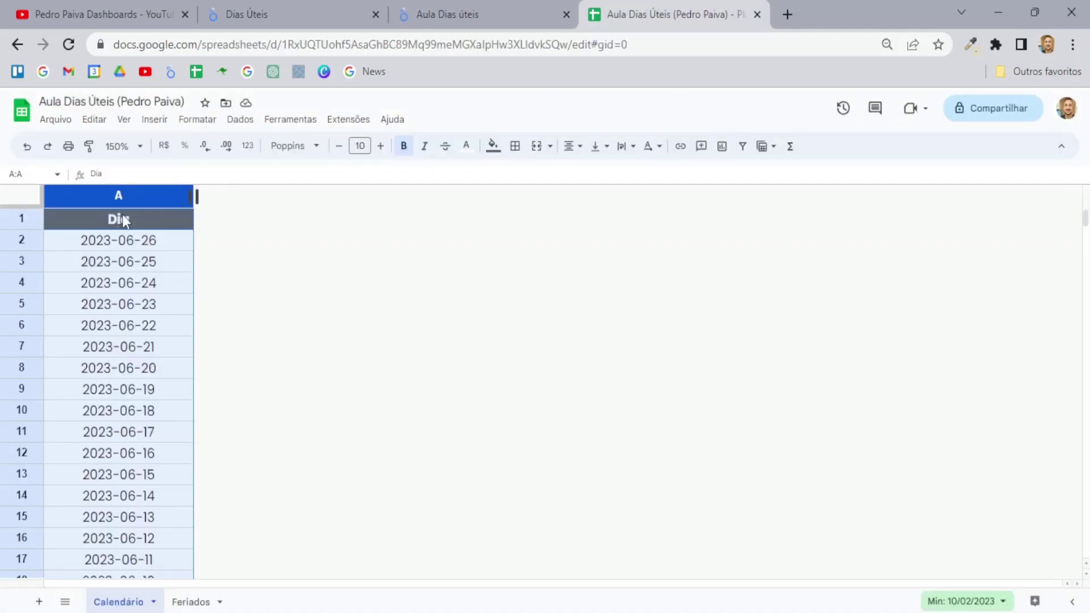
click(528, 14)
Step: Create a new filter named "Dia da semana" for the duplicated scorecard
scroll(949, 371, down, 2)
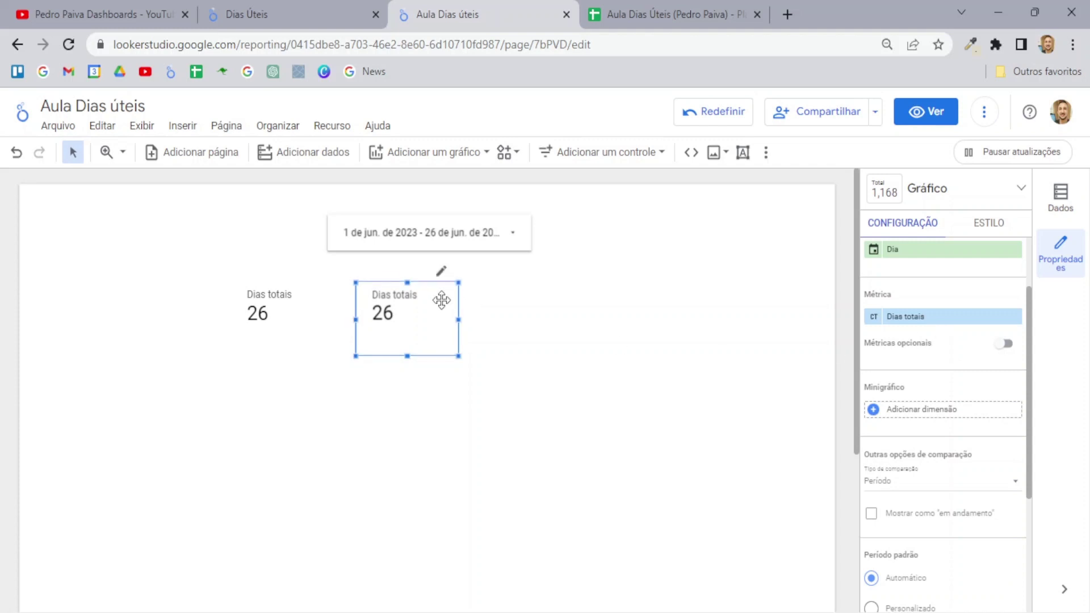
scroll(967, 369, down, 3)
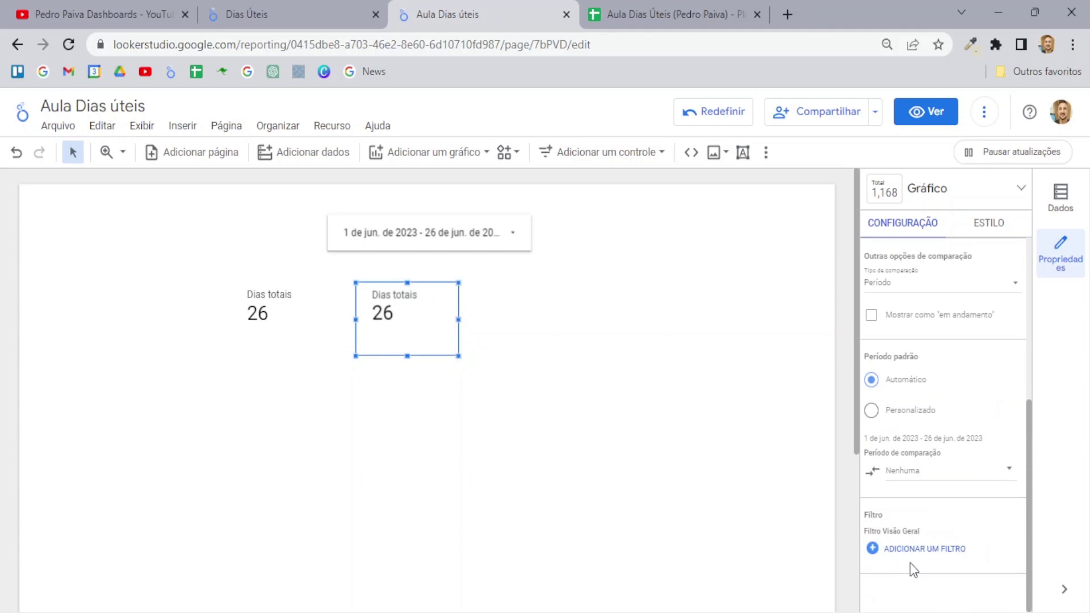
click(927, 549)
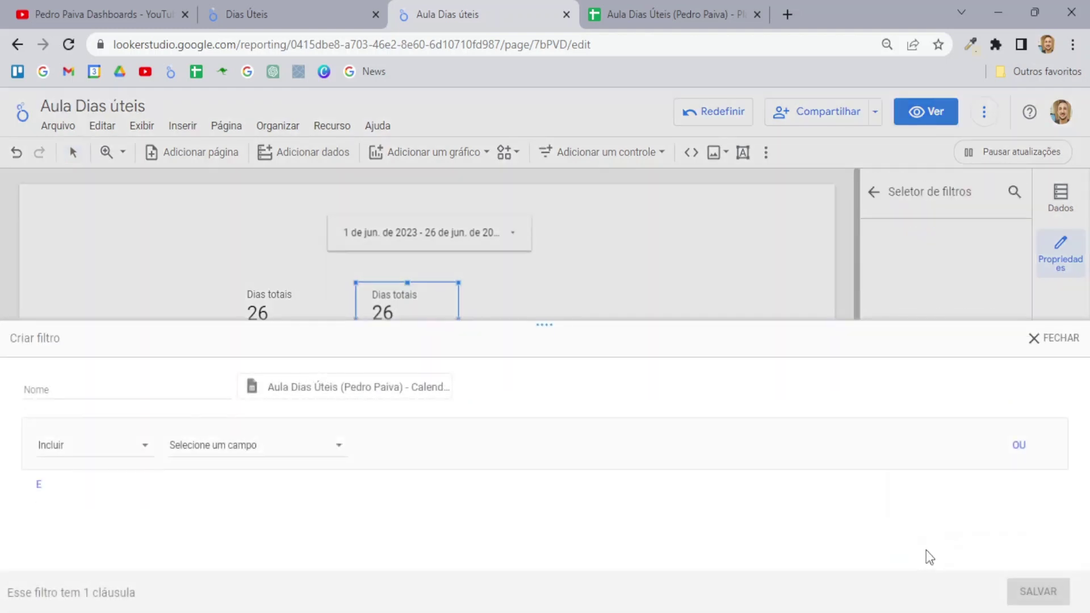
click(101, 384)
text(Dia da semana)
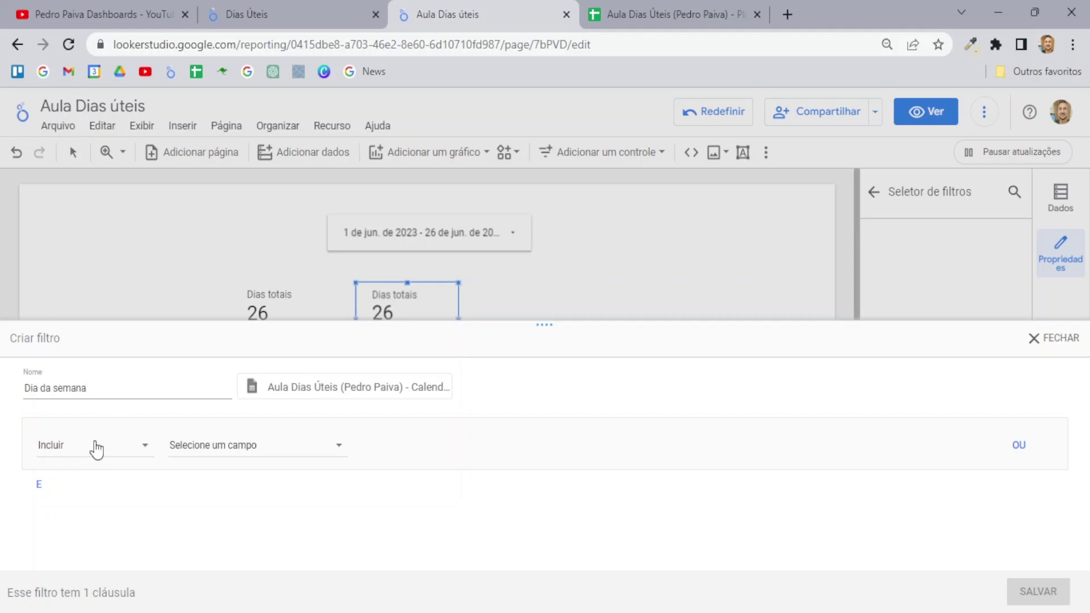
Step: Define the filter clause as Incluir, field Semana, condition Igual a (=), value DiaSemana
click(76, 451)
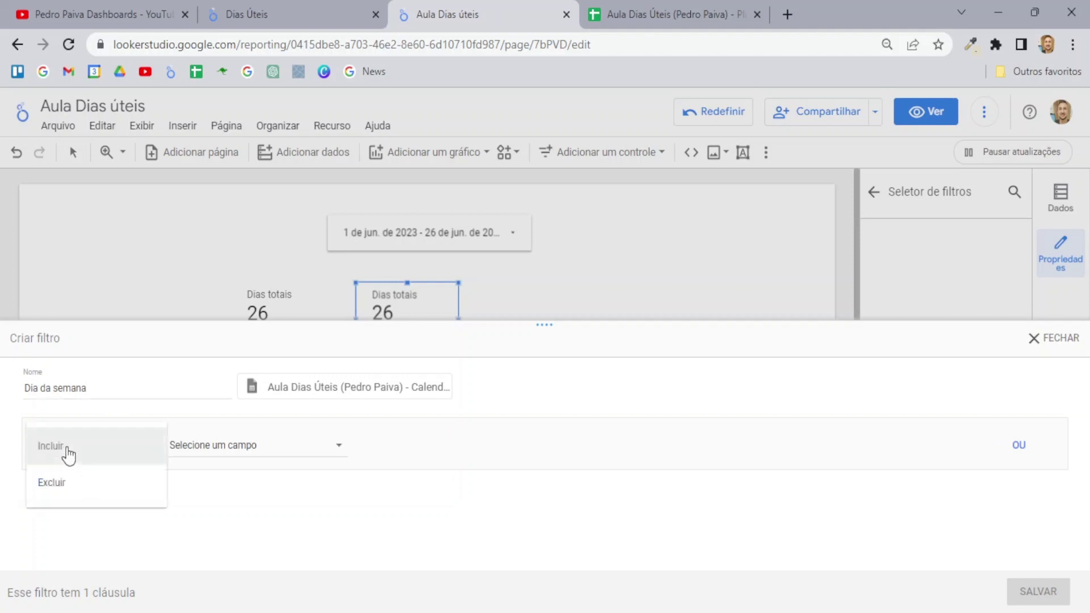
click(63, 448)
click(214, 448)
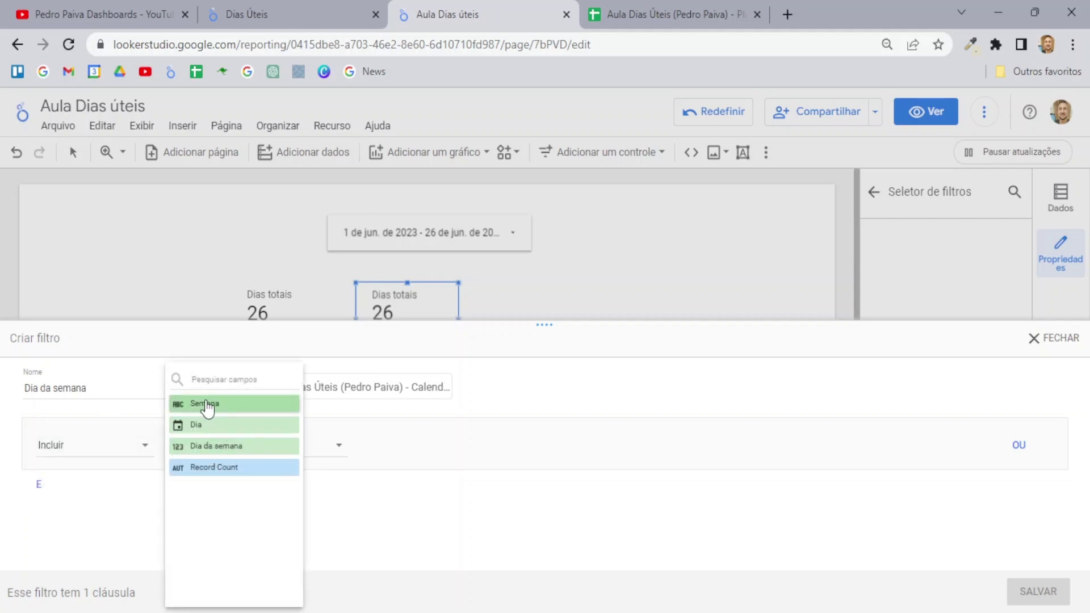
click(207, 404)
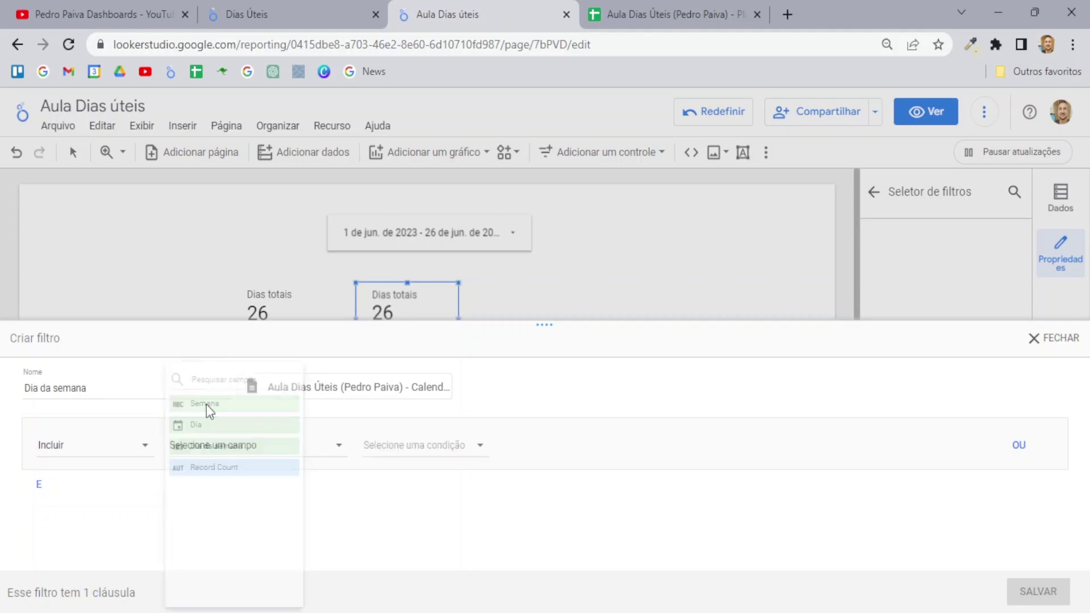
click(392, 446)
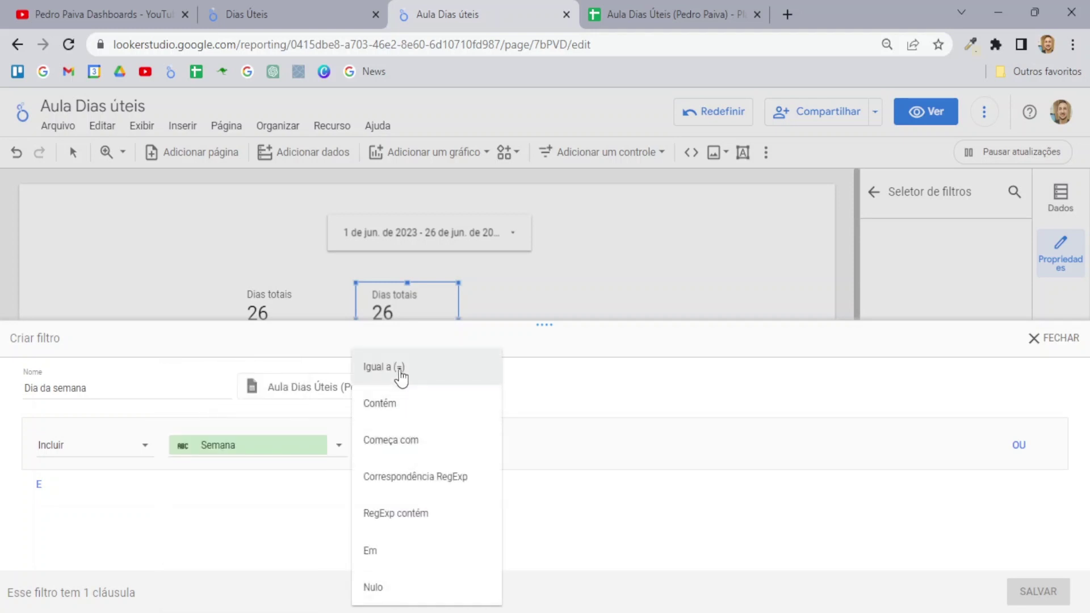
click(400, 369)
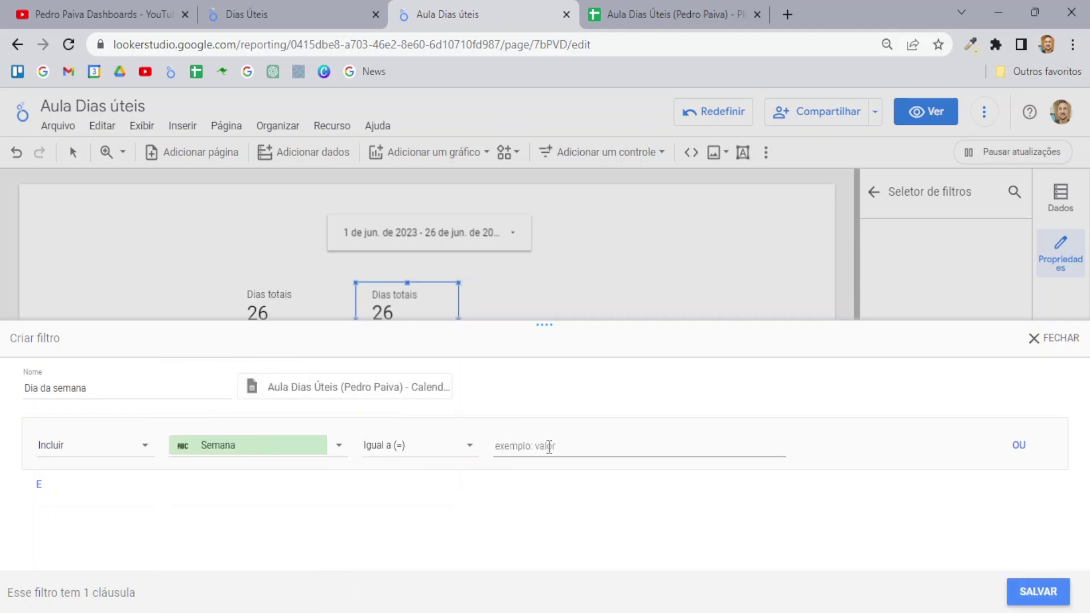
text(DiaSemana)
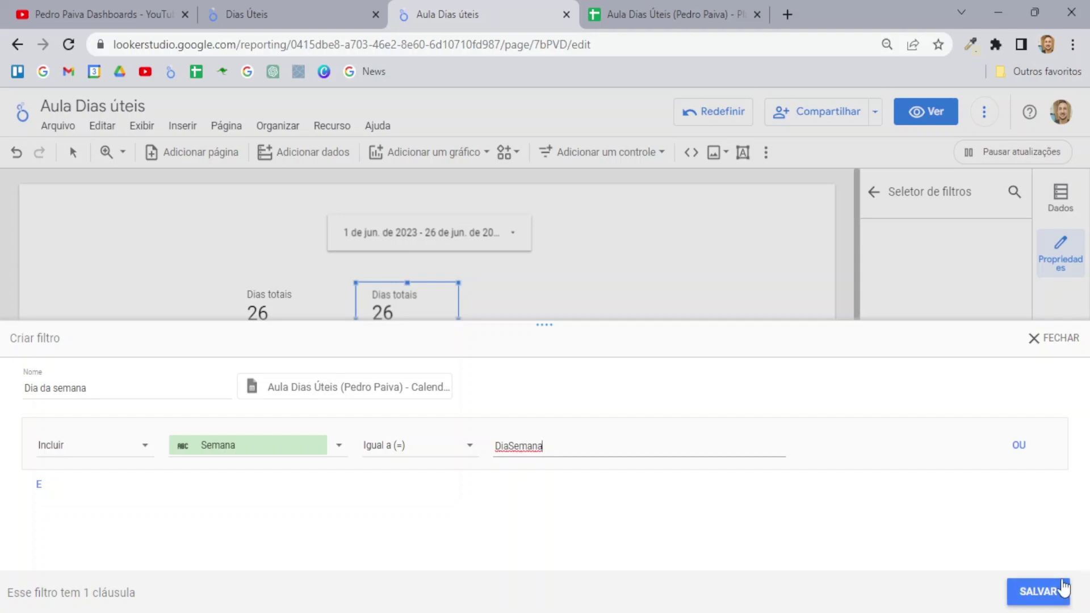
Step: Save the Dia da semana filter and place a further copy of the scorecard to the right of the filtered one
click(1038, 591)
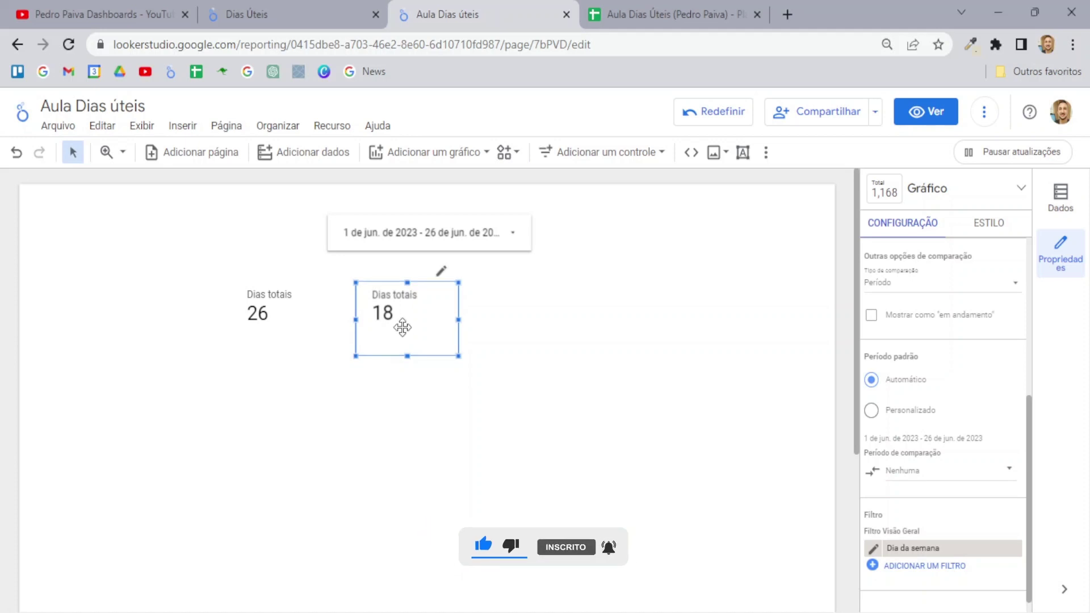
key(ctrl+v)
drag(419, 338, 539, 320)
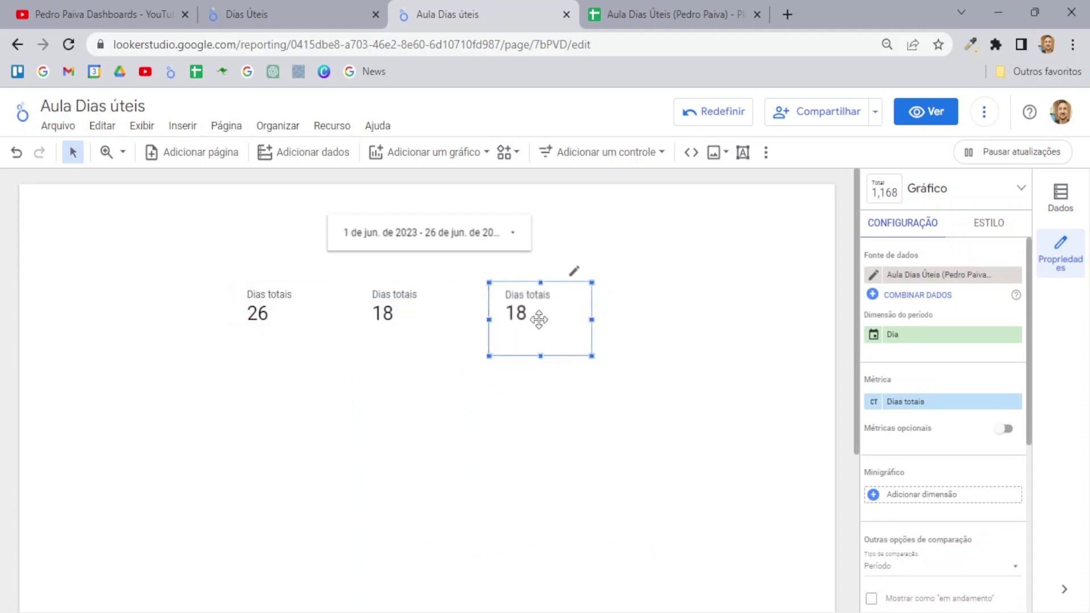
Step: Switch to the Aula Dias Úteis spreadsheet and examine the holiday dates in the Feriados sheet
click(635, 7)
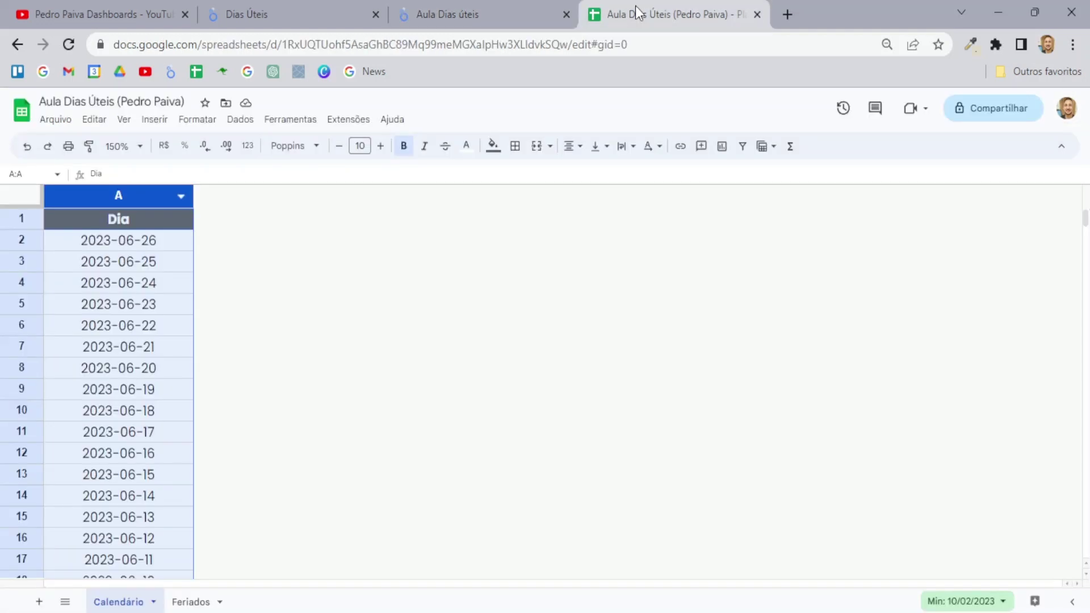
click(243, 367)
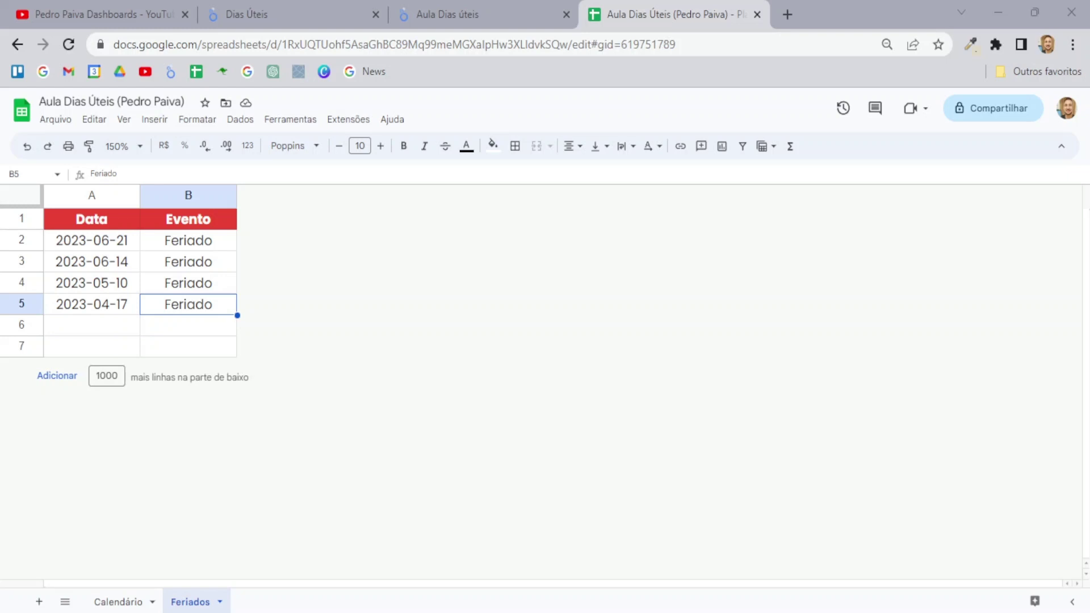
click(91, 241)
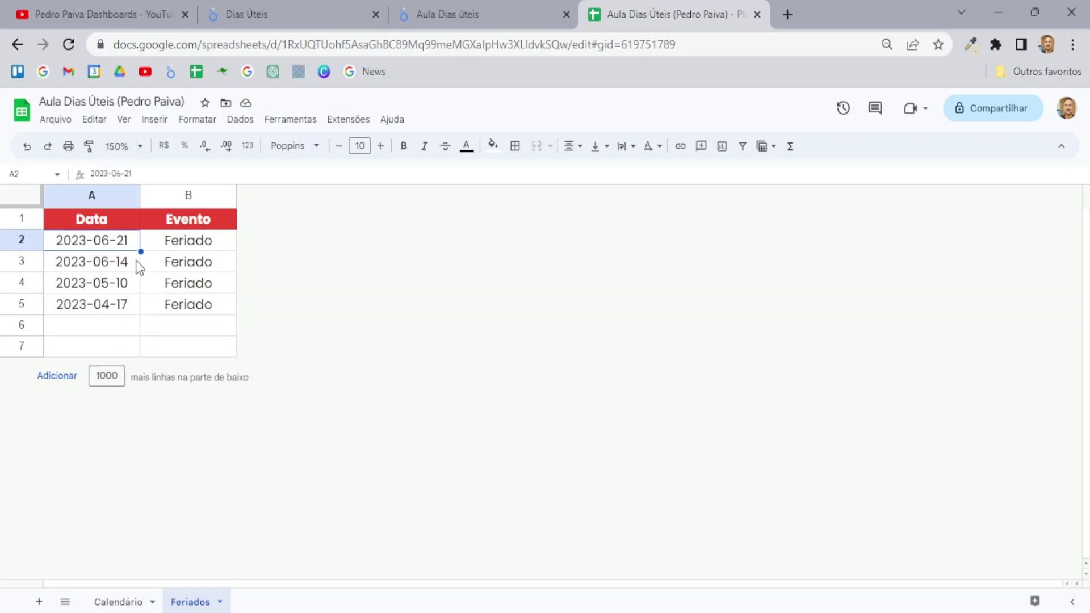
shift+click(108, 292)
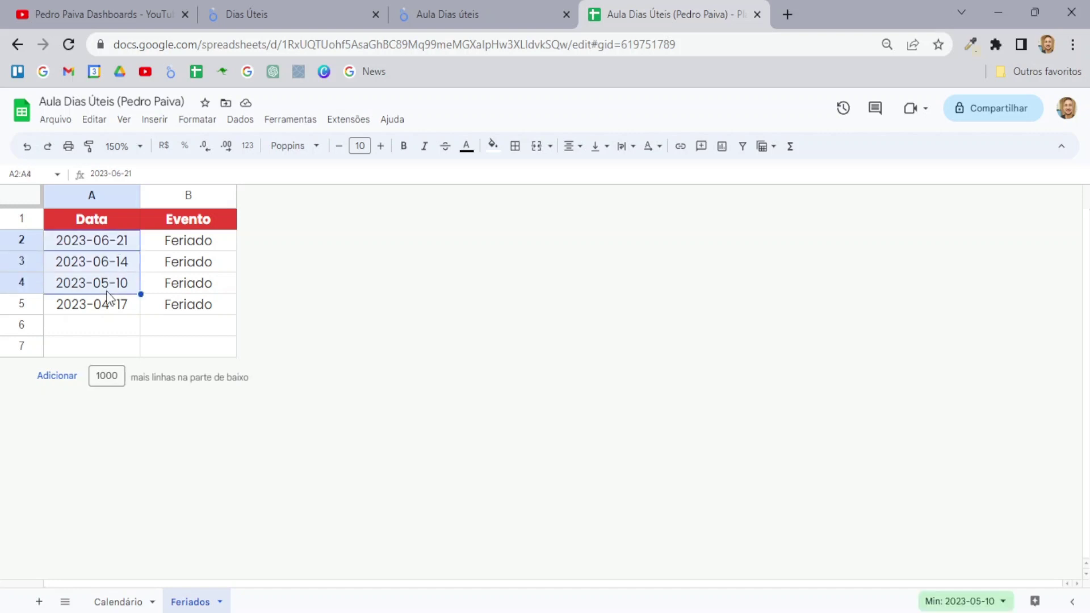
click(114, 241)
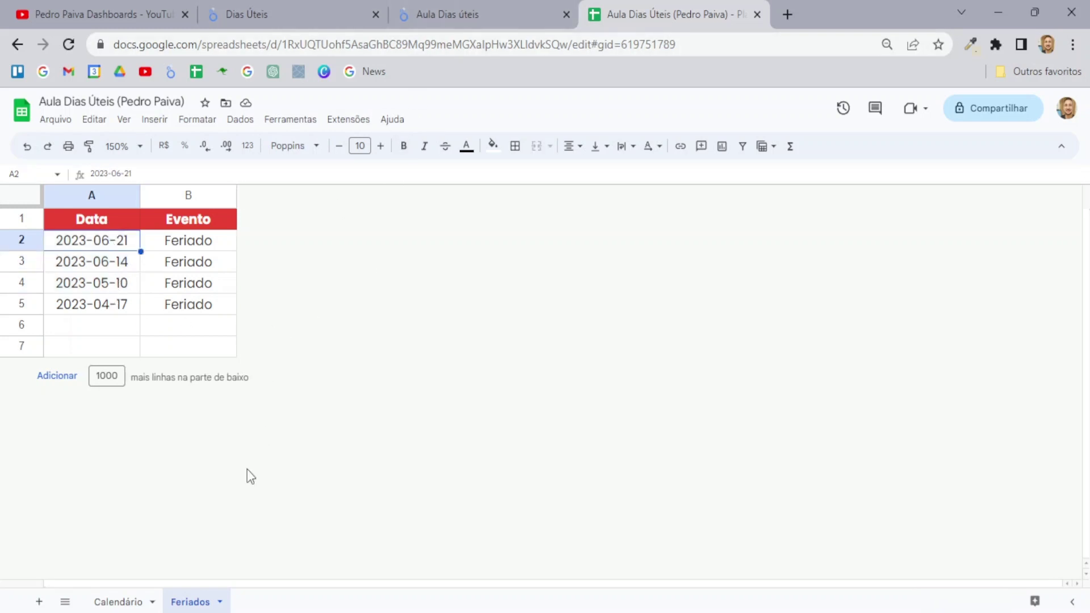
Step: Return to the Aula Dias úteis report and add the Feriados sheet of the Aula Dias Úteis Google spreadsheet as a data source
click(475, 22)
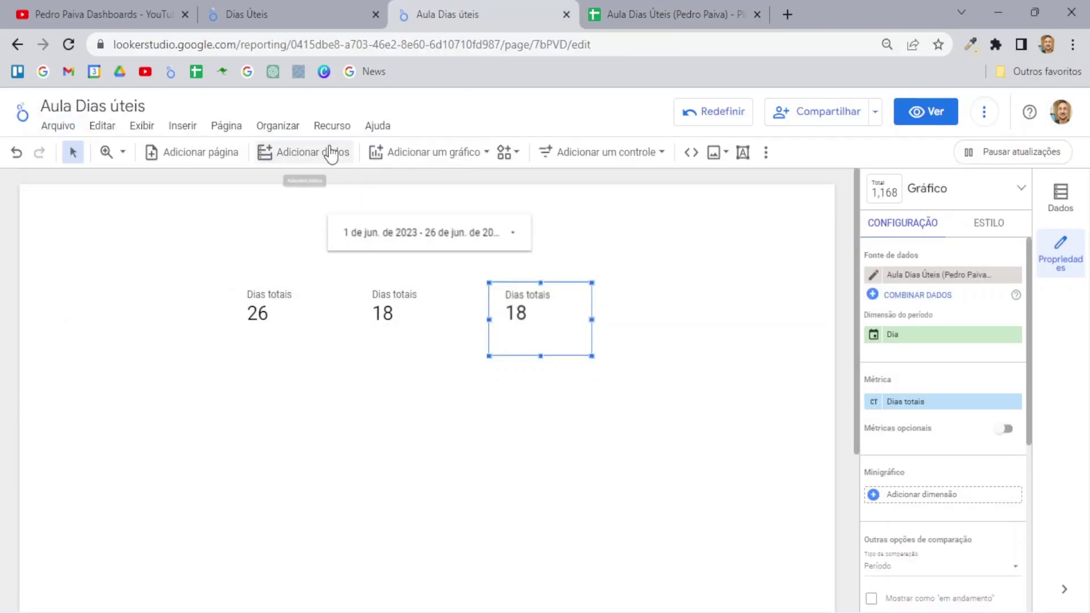
click(332, 126)
click(258, 173)
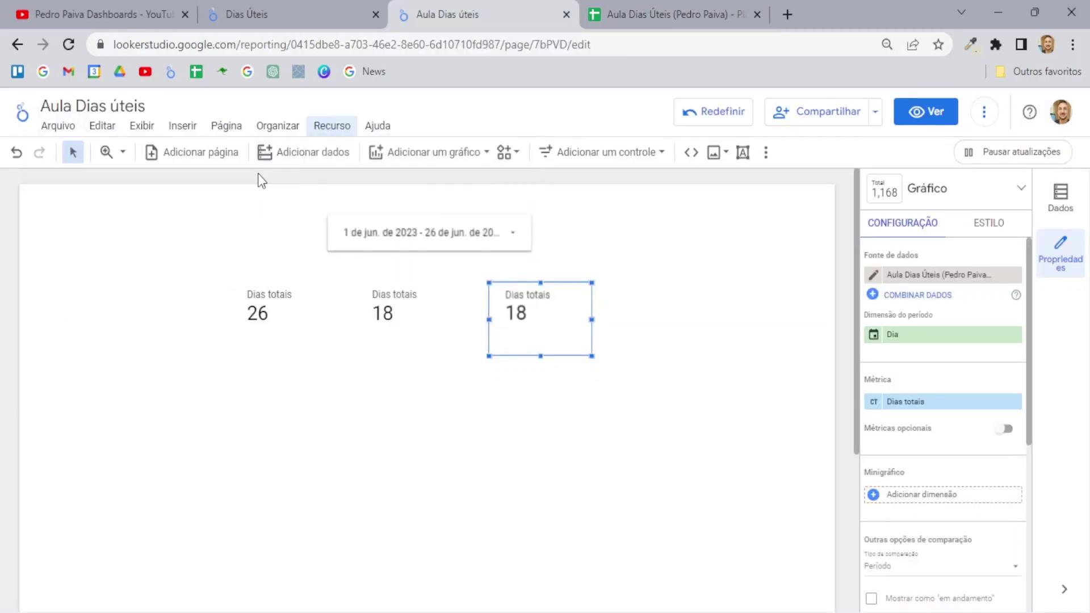
click(310, 159)
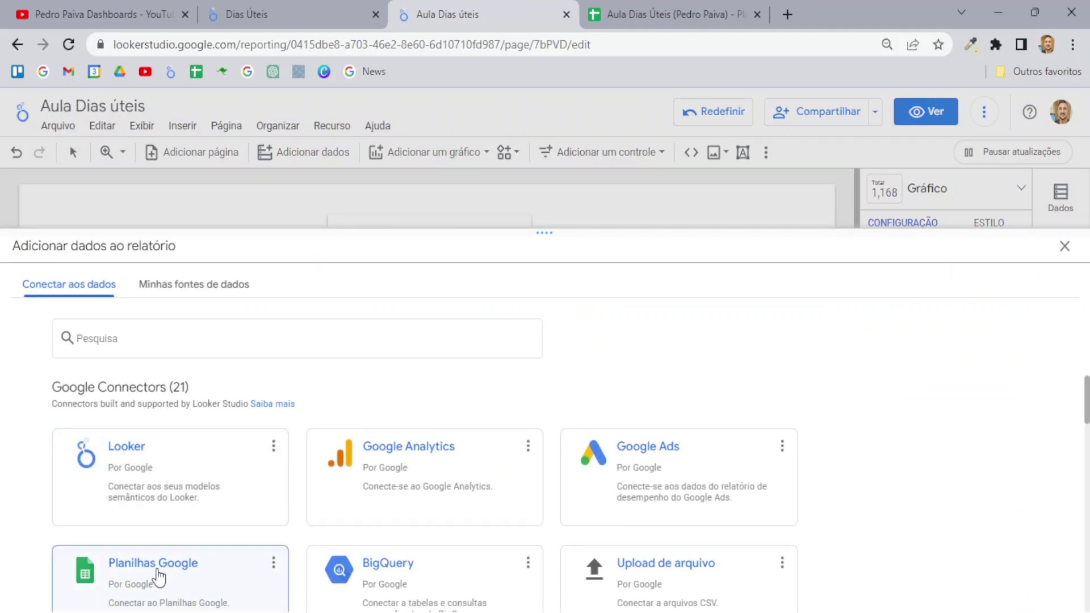
click(157, 577)
click(248, 415)
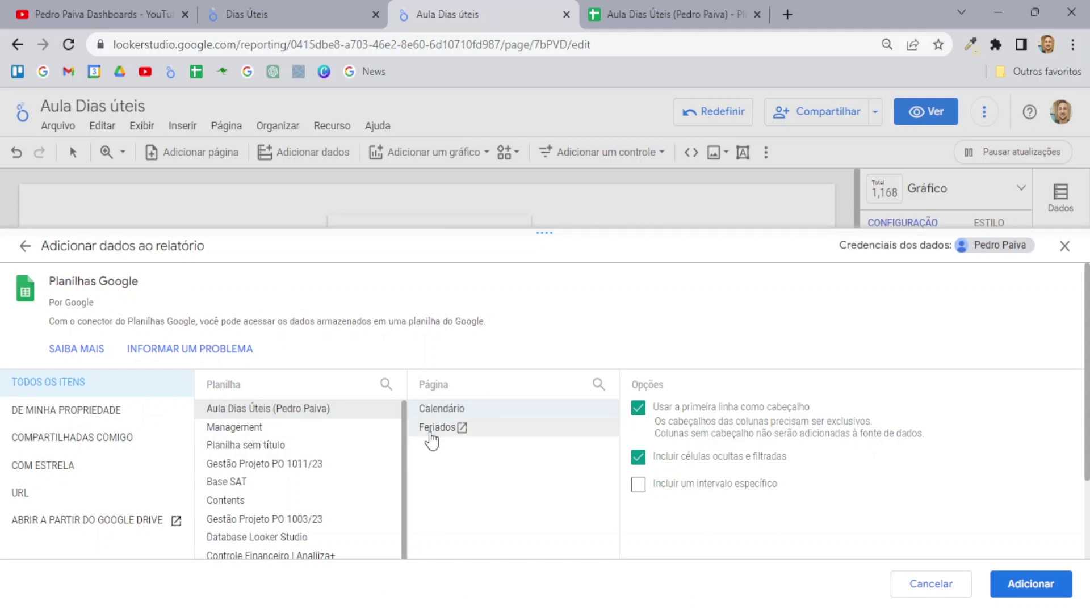
click(432, 437)
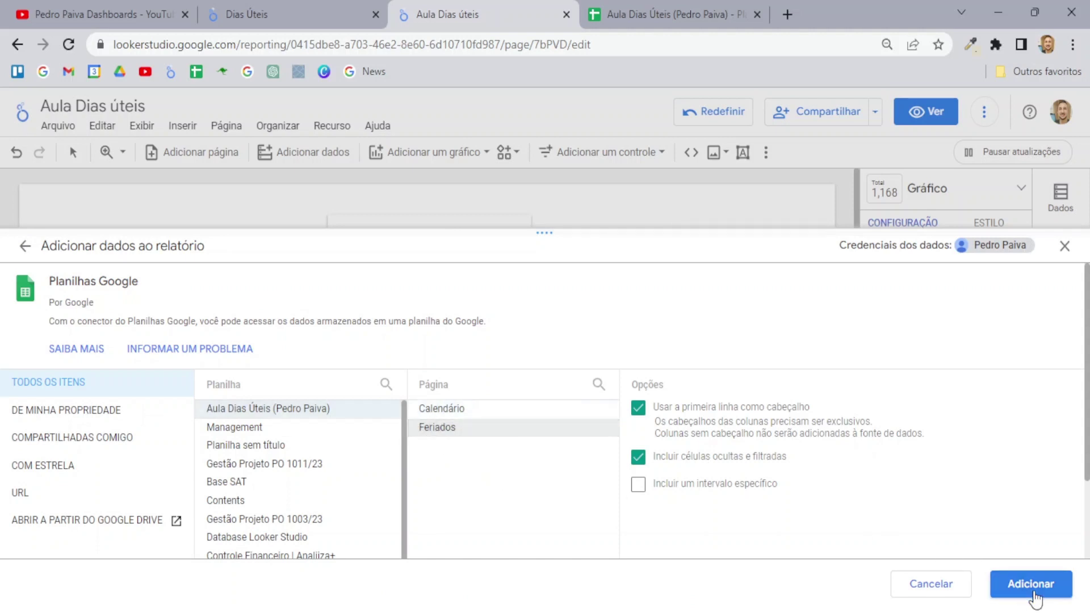
click(1033, 591)
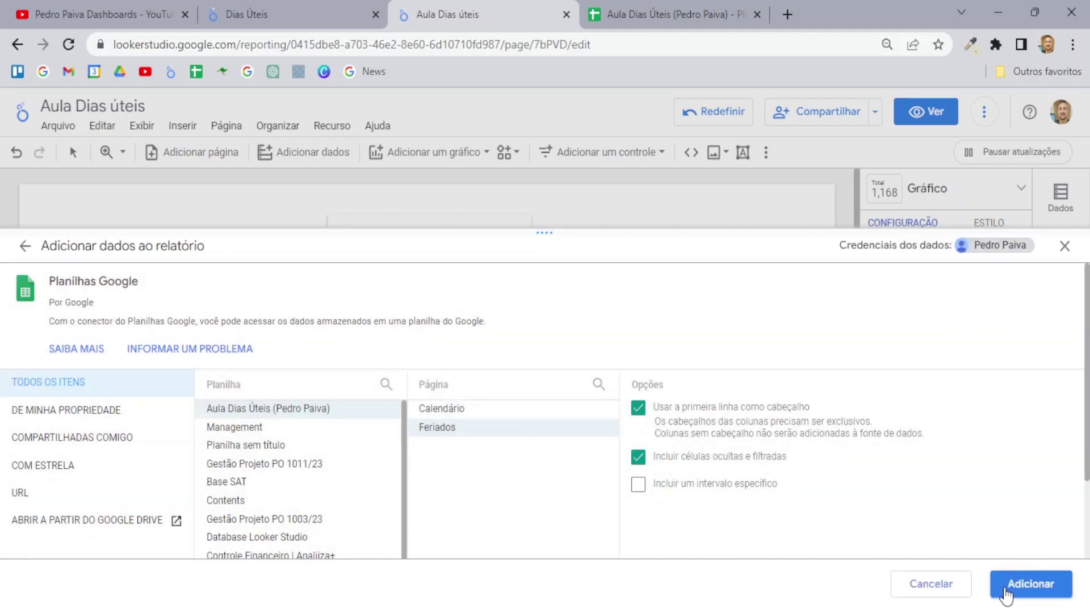
click(1005, 595)
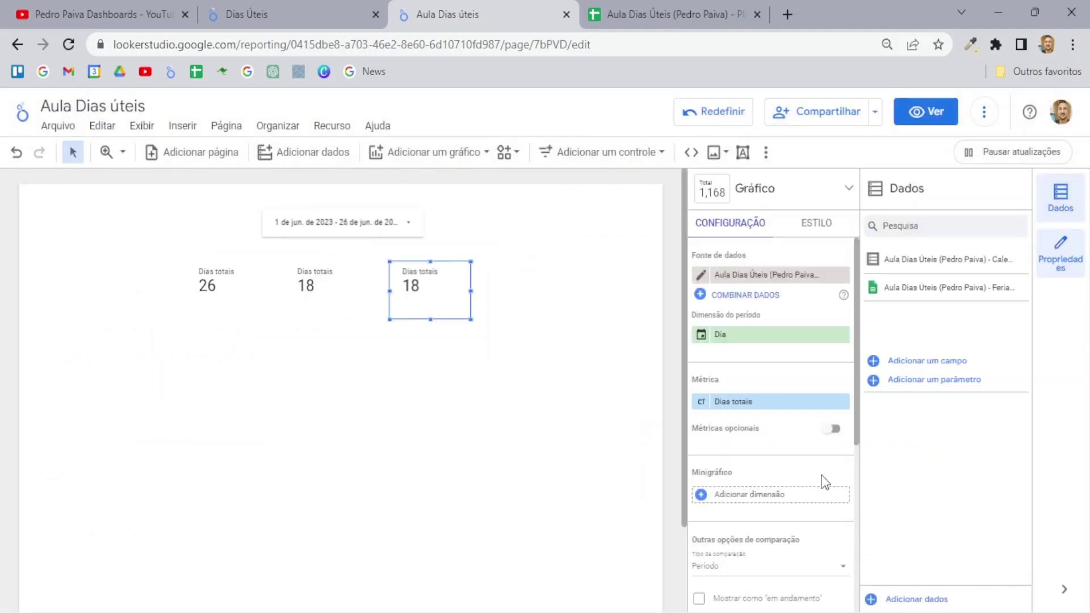
click(1068, 203)
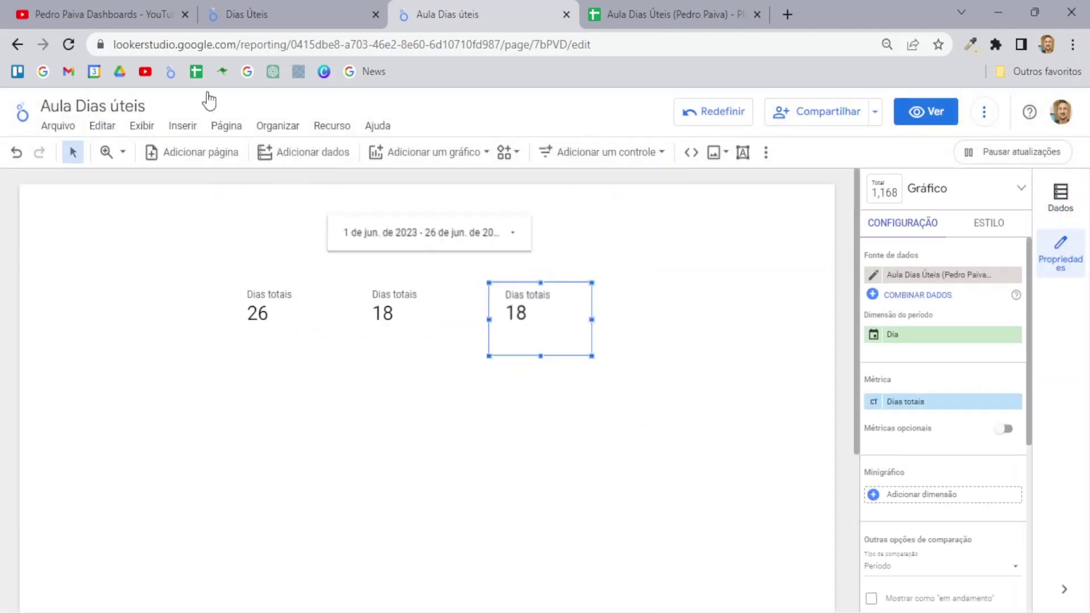
Step: Examine the Dia, Semana and Evento table in the Dias Úteis report, and return to the Aula Dias úteis report
click(267, 2)
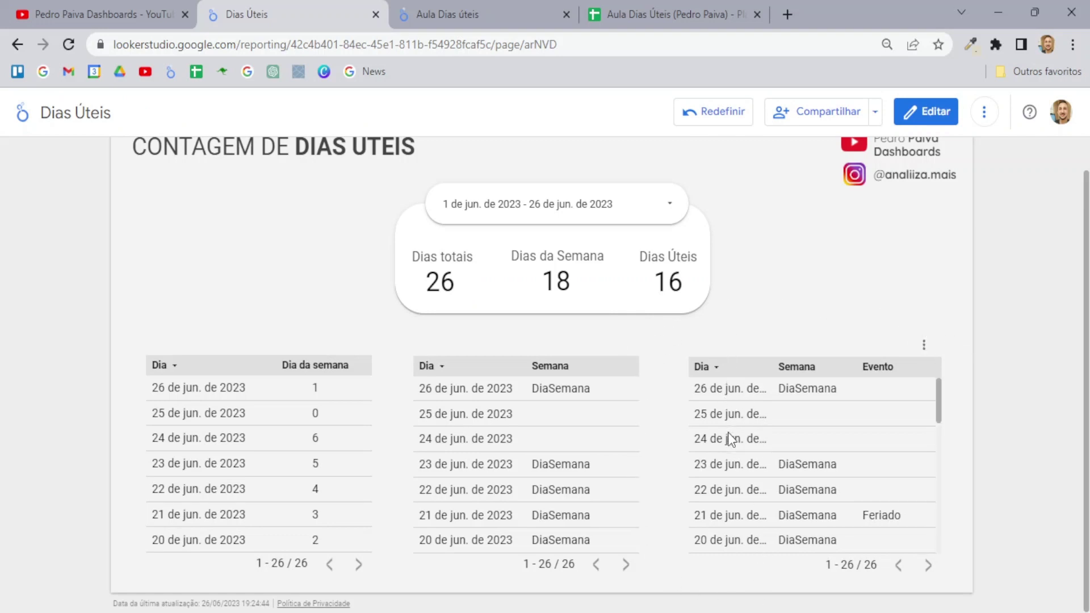
scroll(731, 439, down, 3)
scroll(725, 494, up, 3)
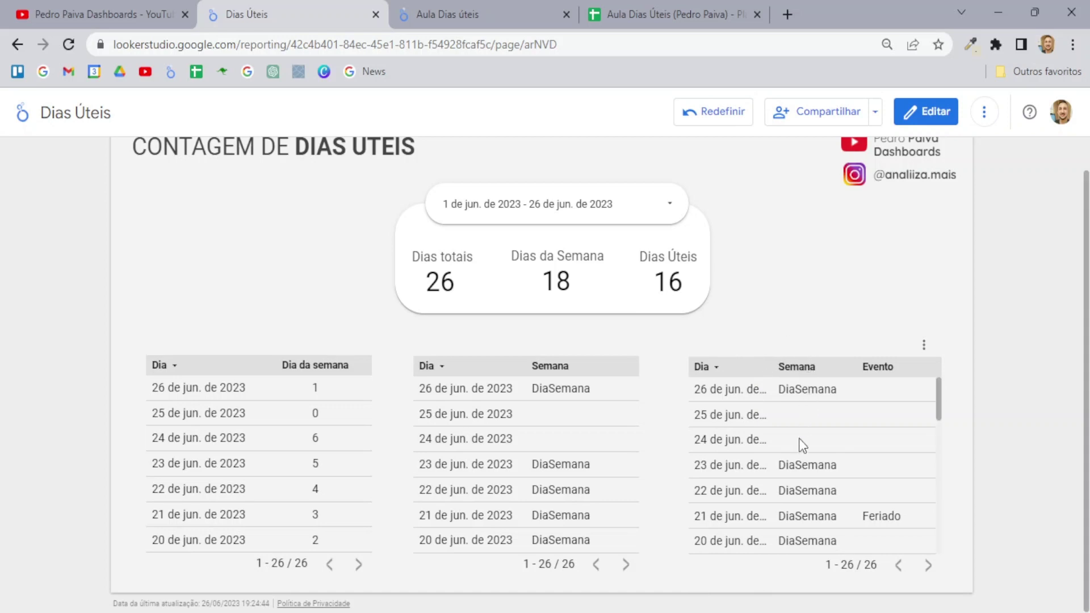
scroll(799, 438, down, 3)
scroll(791, 511, up, 2)
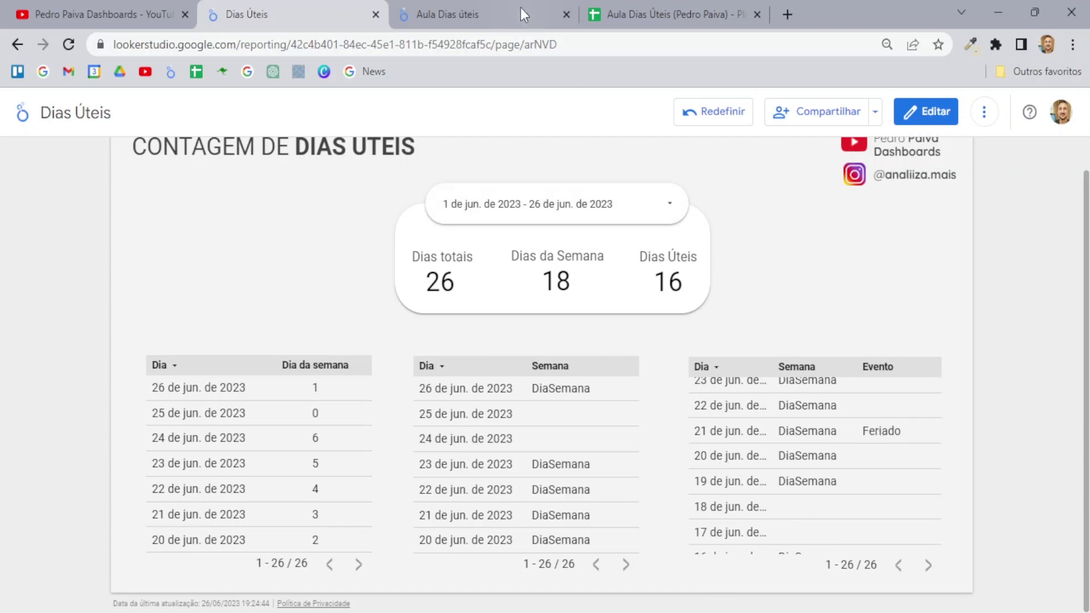
click(494, 4)
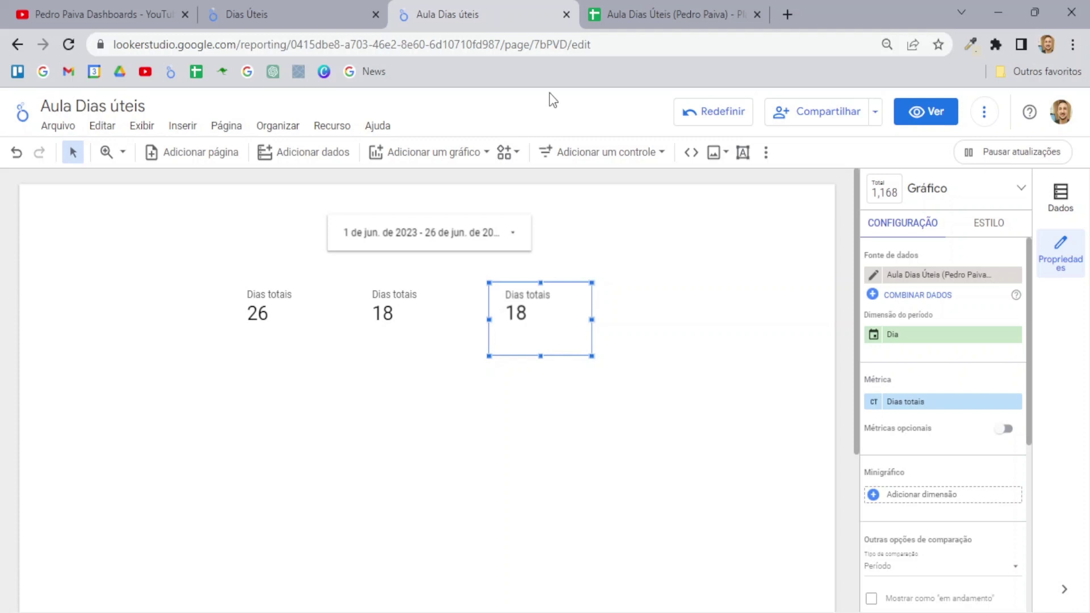
Step: Start a new data blend from the report's blend manager
click(335, 133)
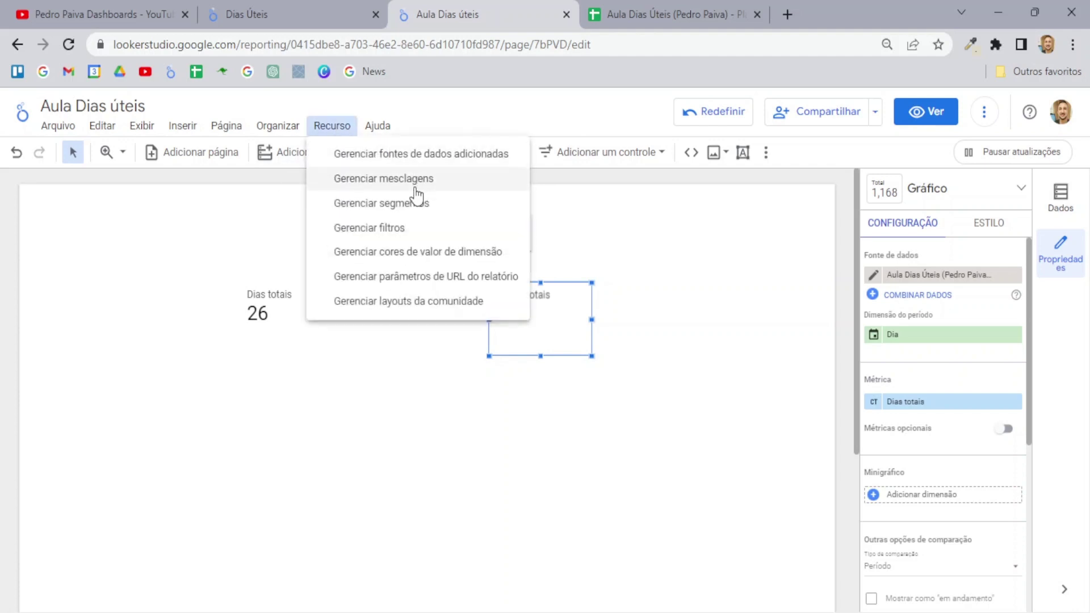
click(399, 181)
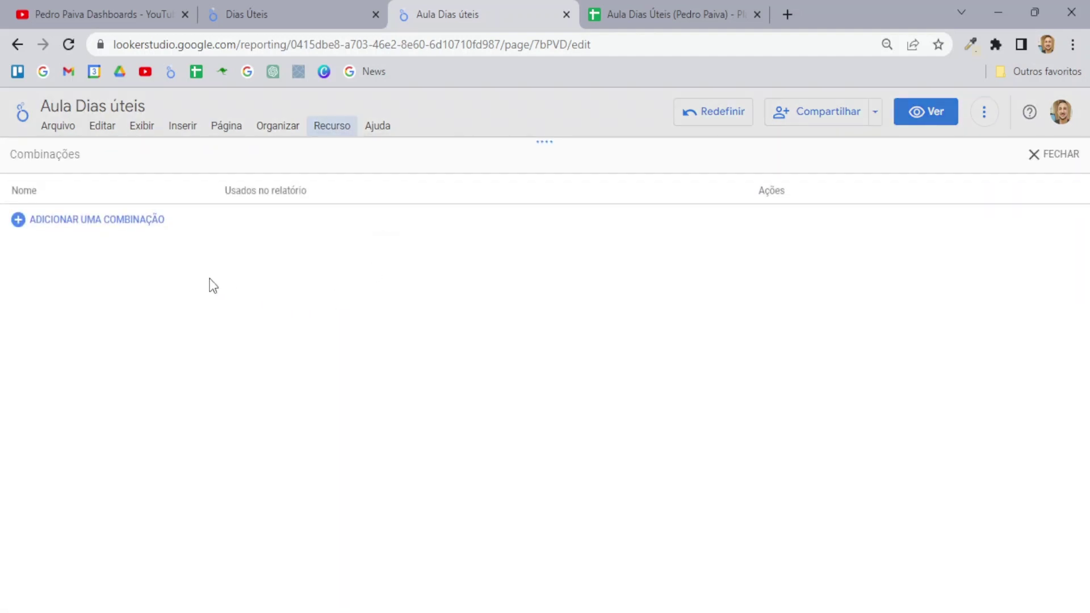
click(113, 227)
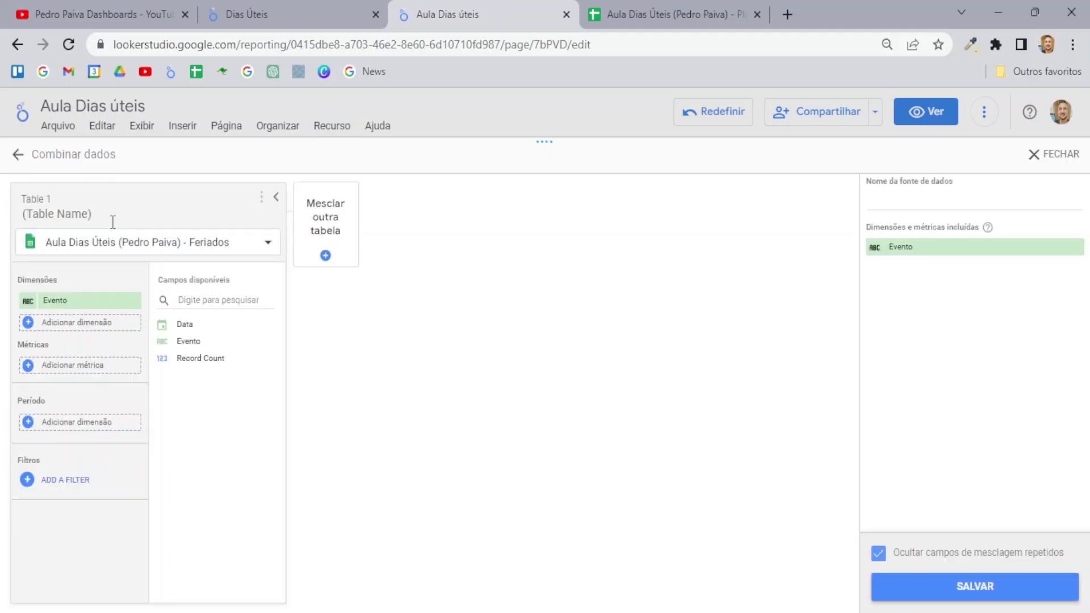
Step: Compare the Calendário sheet's Dia column with the Feriados sheet in the spreadsheet, and return to the blend editor
click(669, 4)
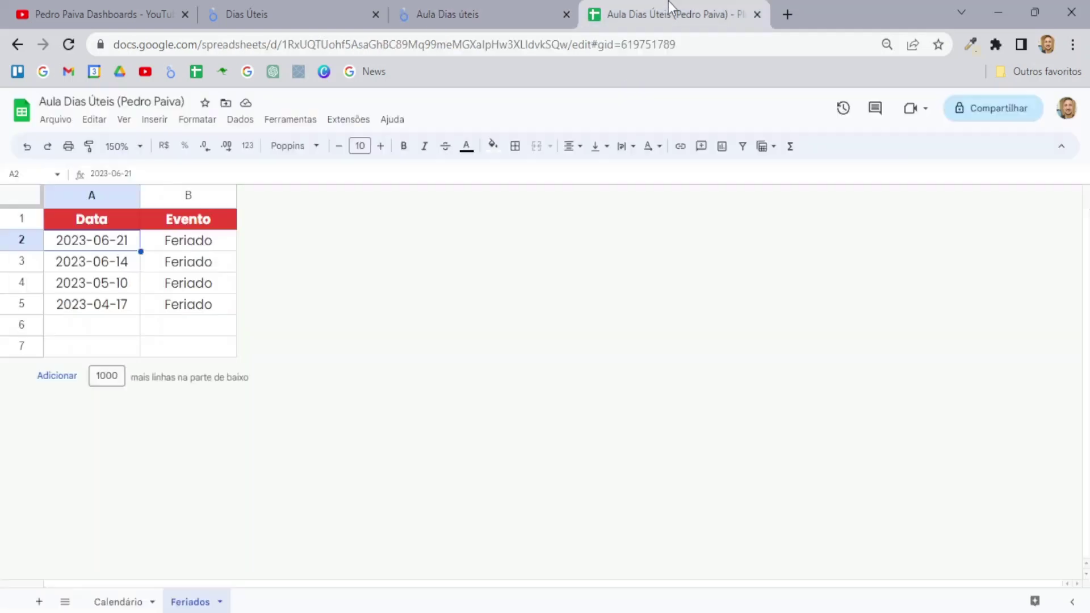
click(125, 601)
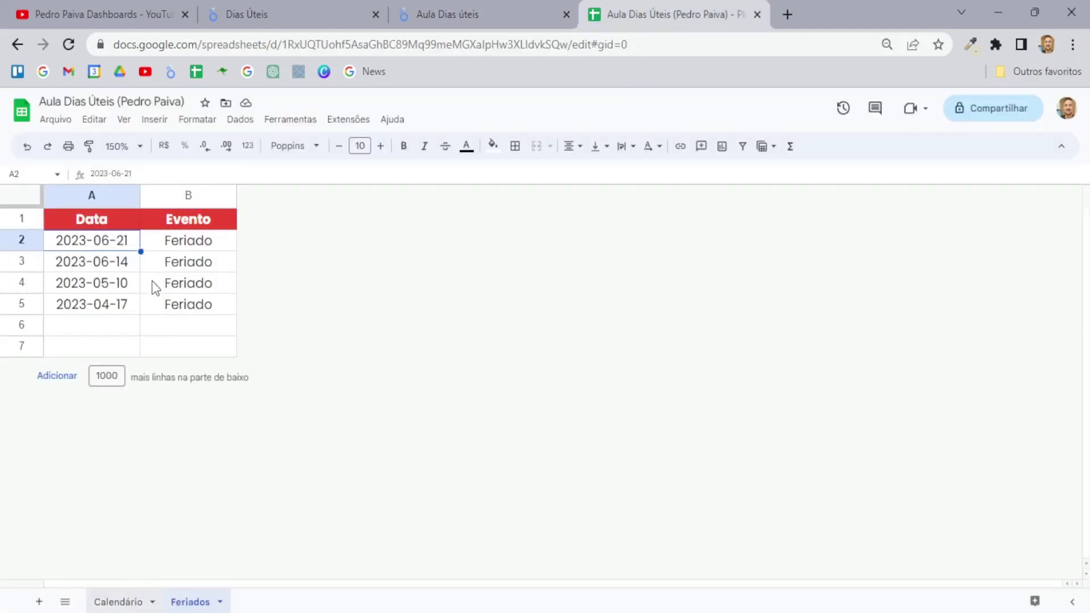
click(121, 196)
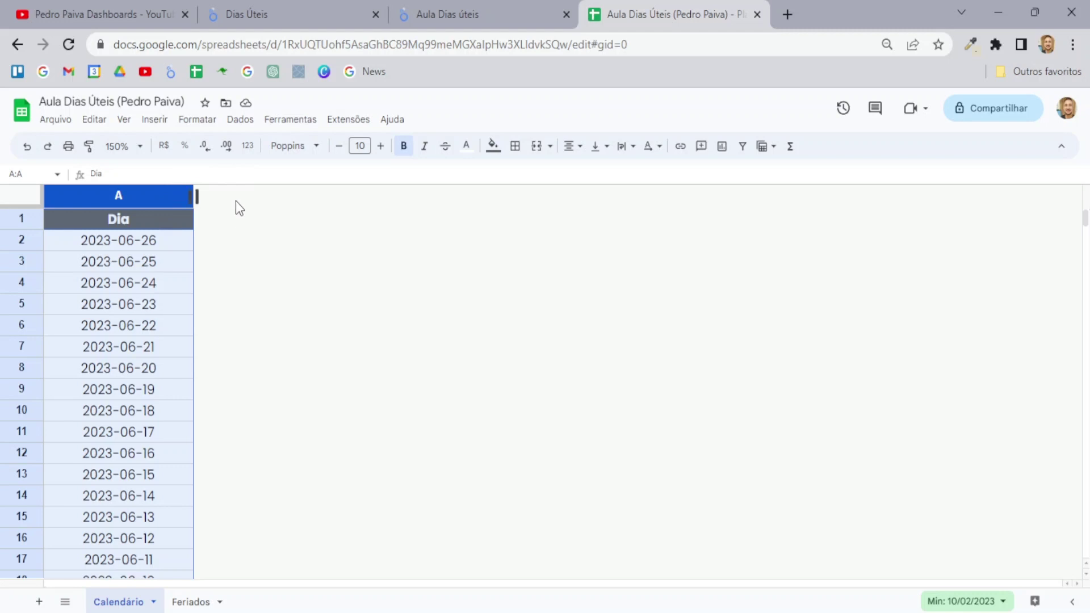
click(151, 246)
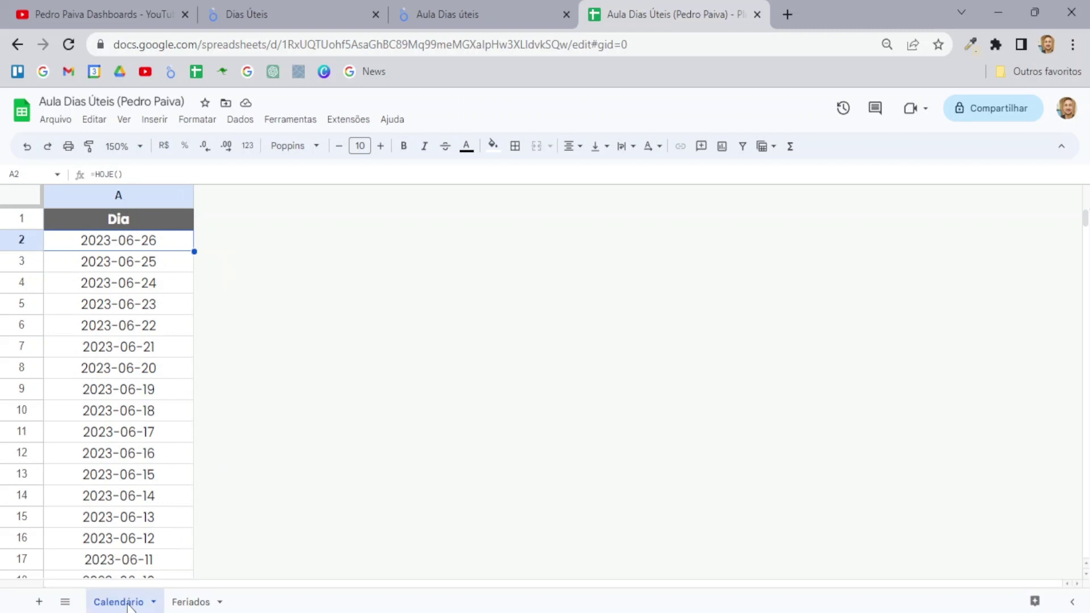
click(190, 603)
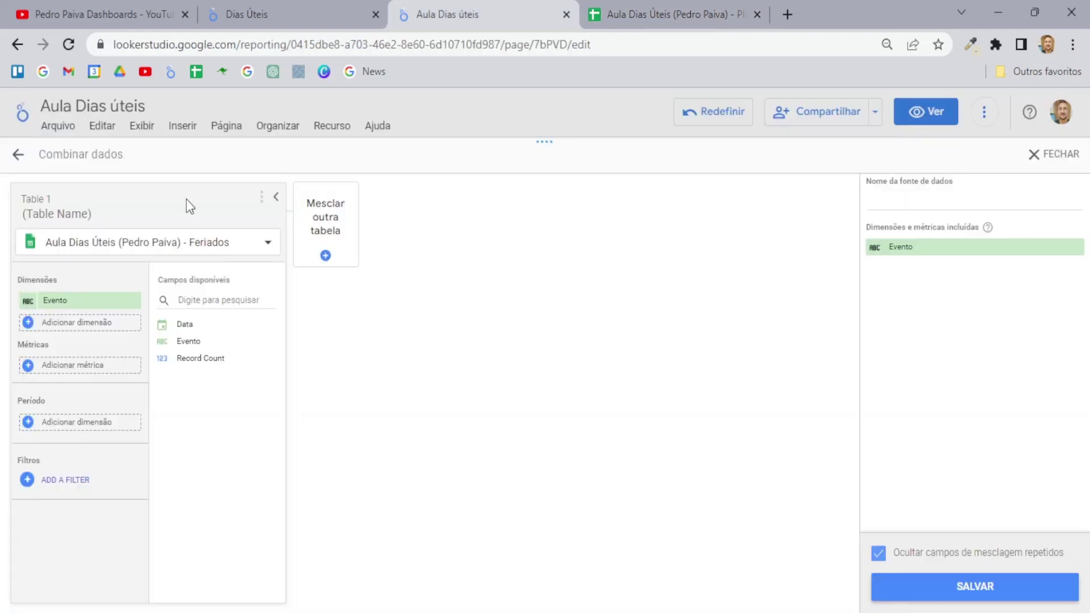
Step: Set the blend's first table to the Calendário source and join the Feriados source as the second table
click(218, 249)
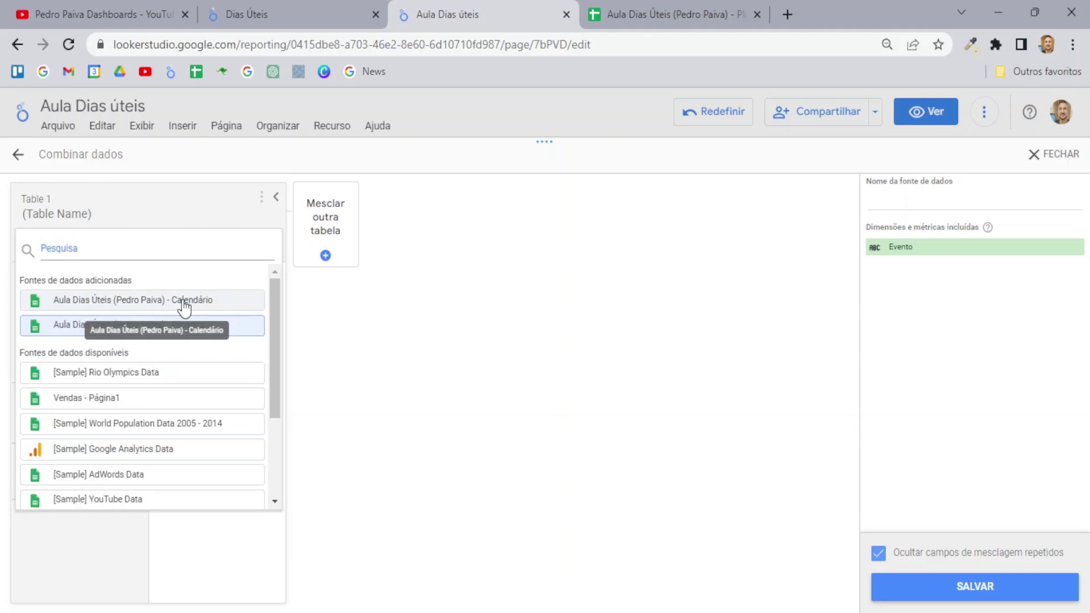
click(183, 299)
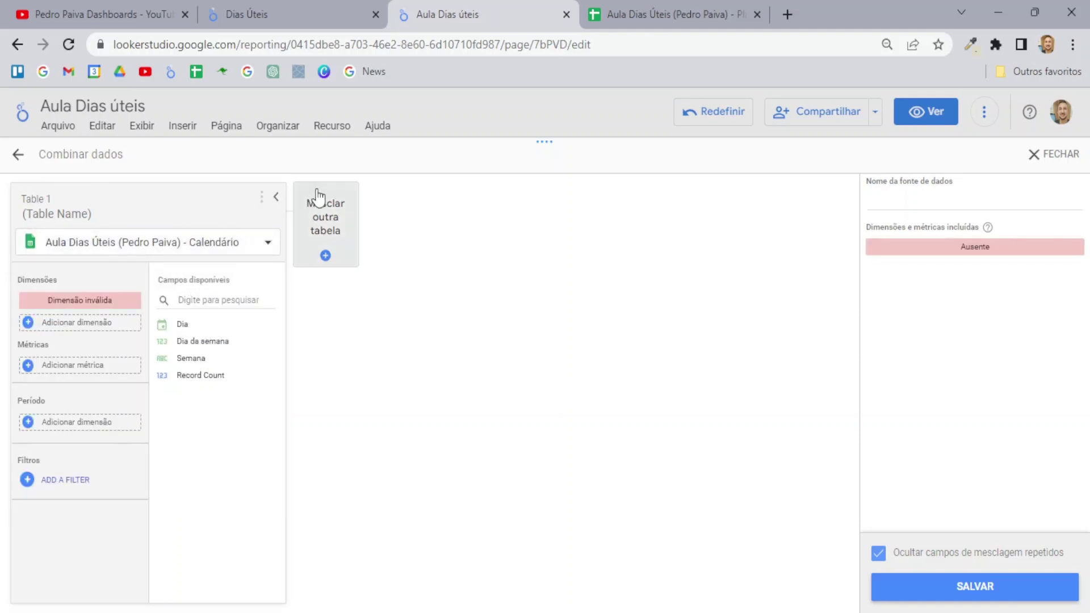
click(333, 229)
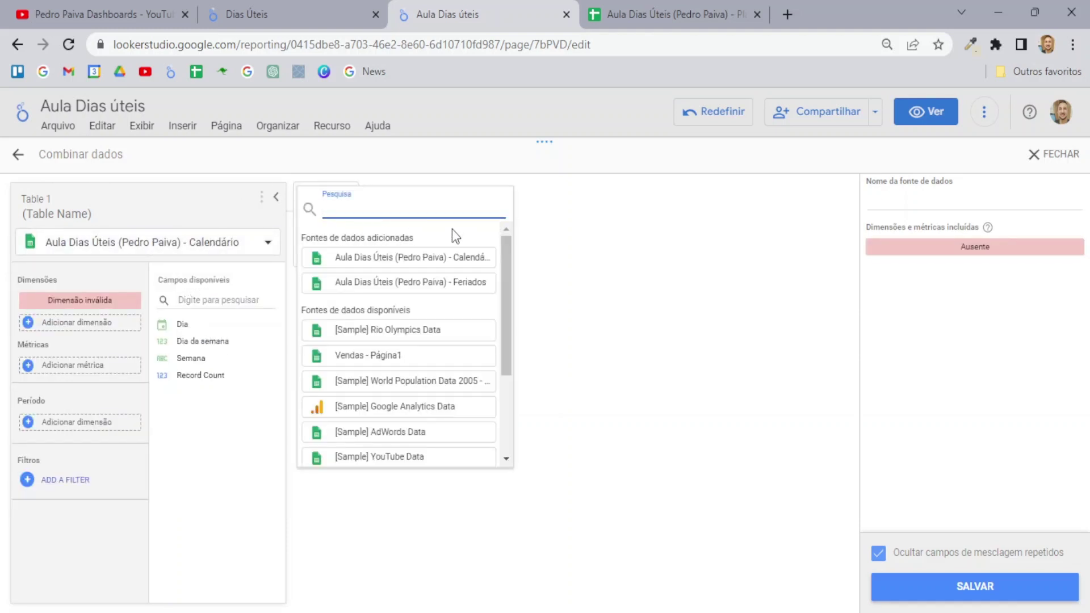
click(469, 283)
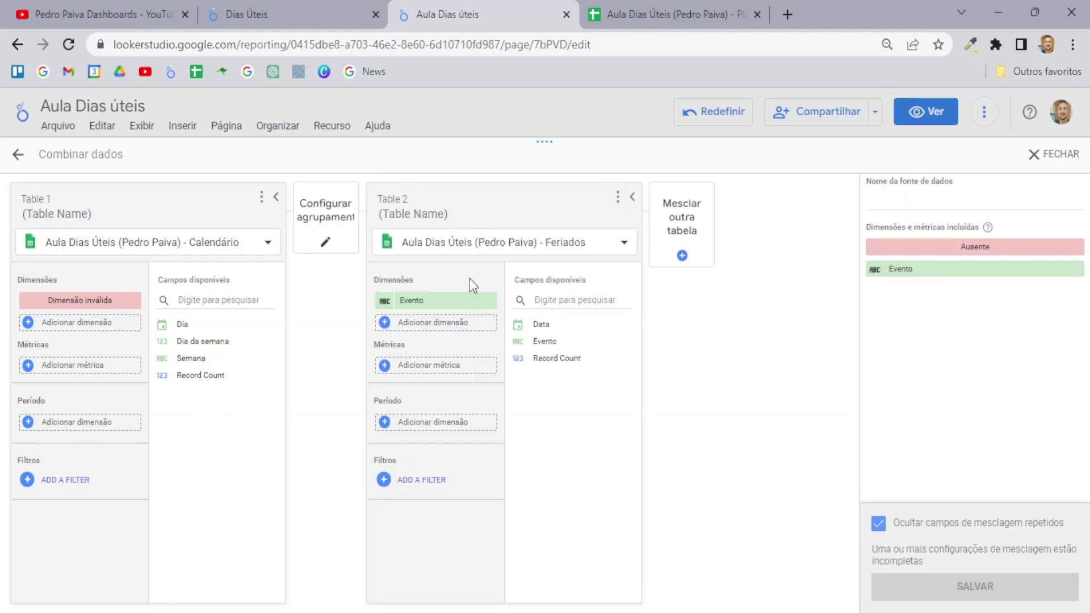
Step: Replace the Calendário table's invalid dimension with Dia and add Dia da semana as a second dimension
click(71, 304)
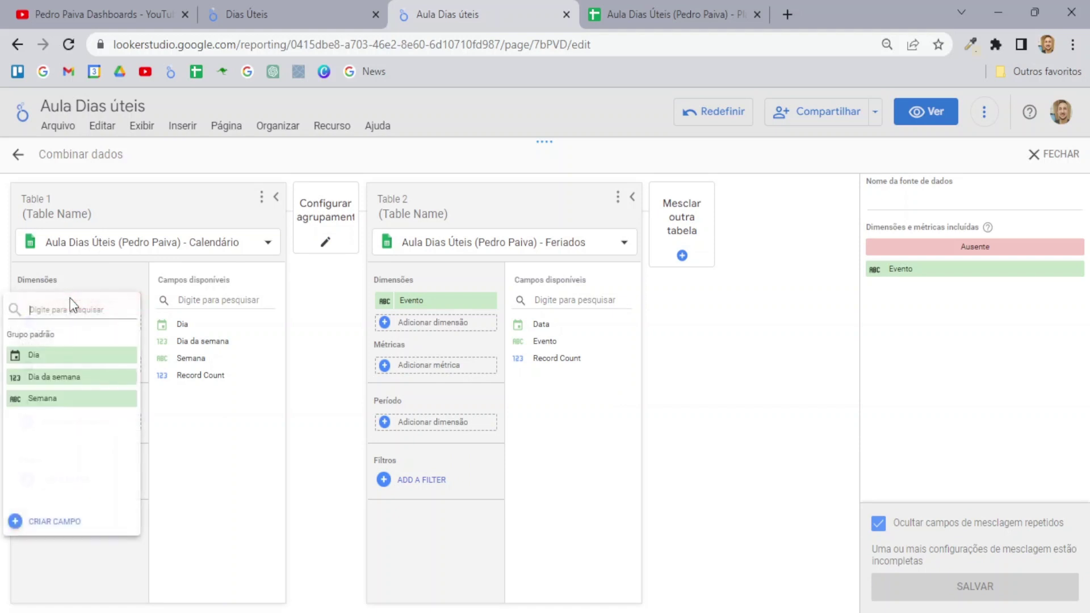
click(51, 353)
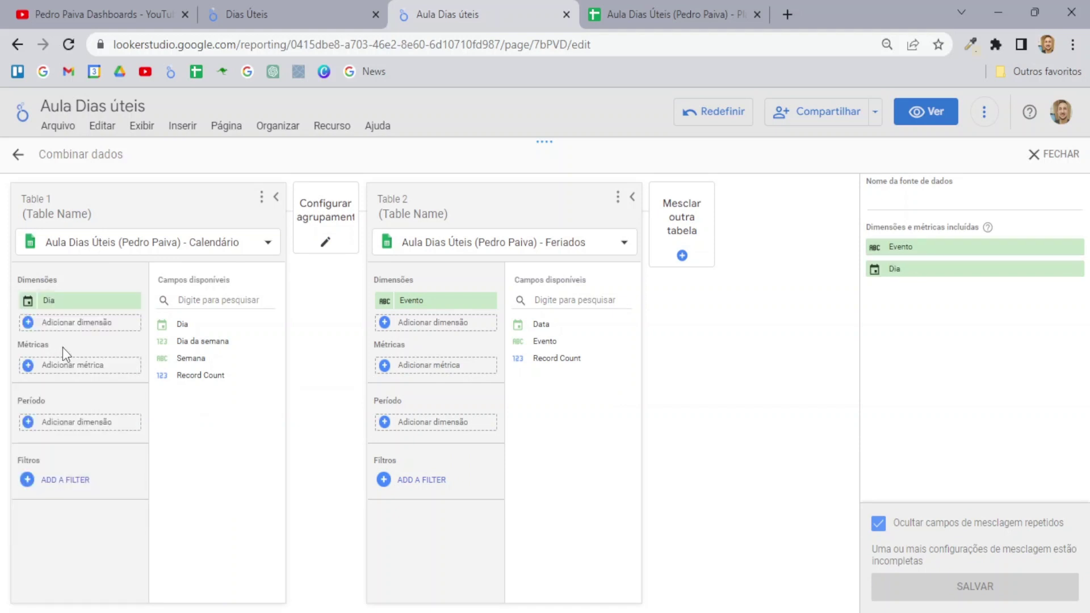
click(77, 329)
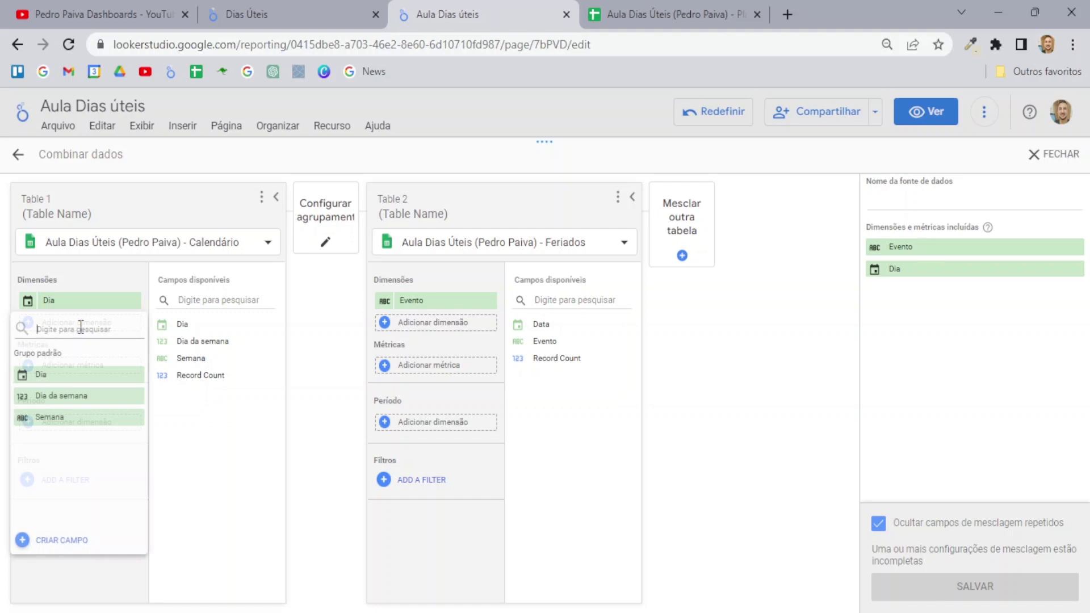
click(68, 398)
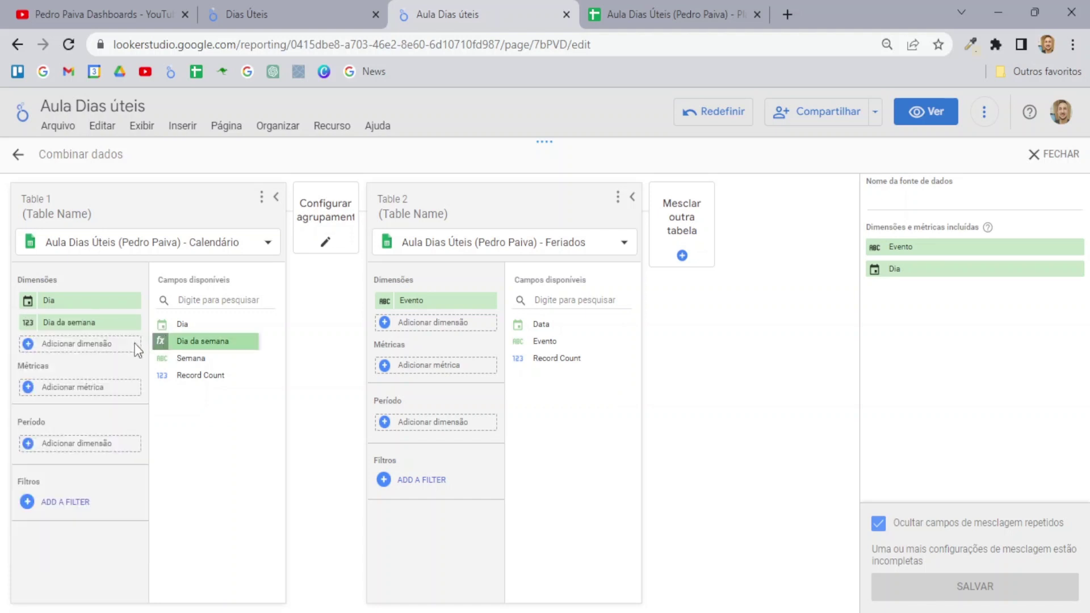
Step: Add Semana as the Calendário table's third dimension and set Dia as its date range dimension
click(90, 343)
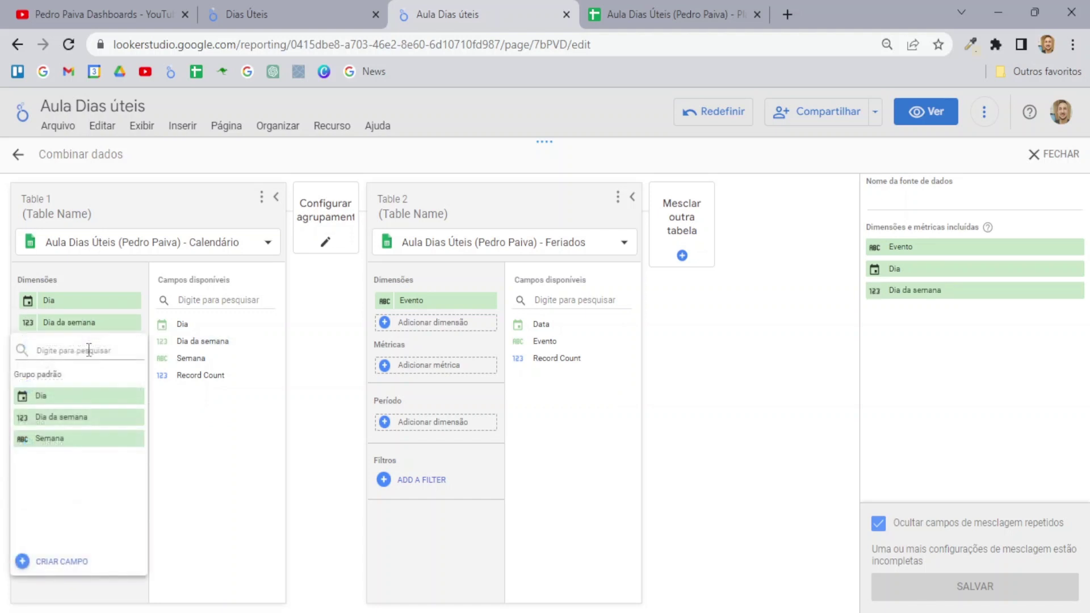
click(64, 440)
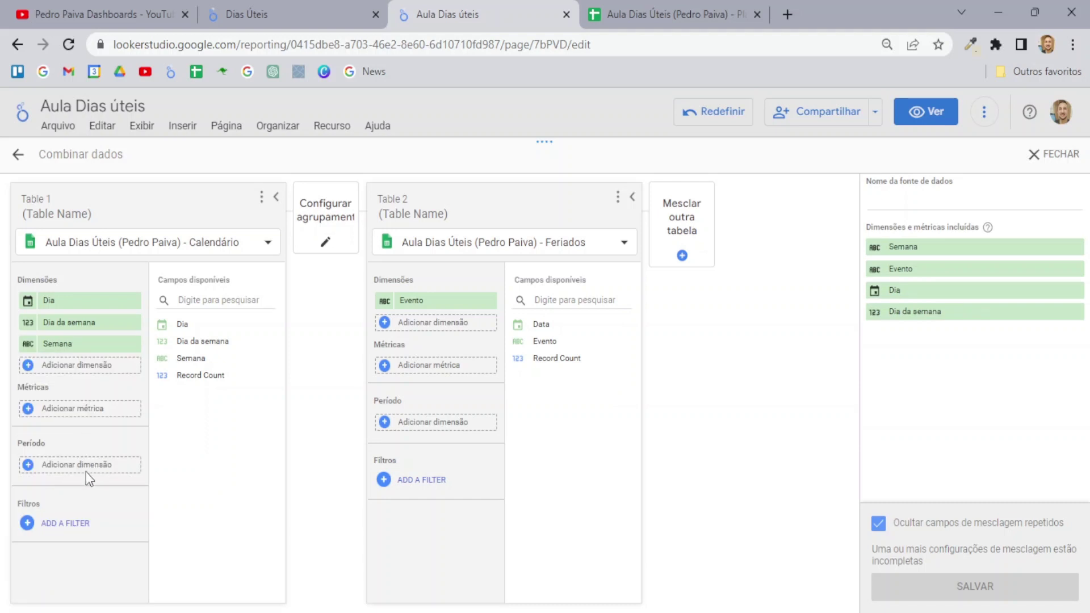
click(73, 464)
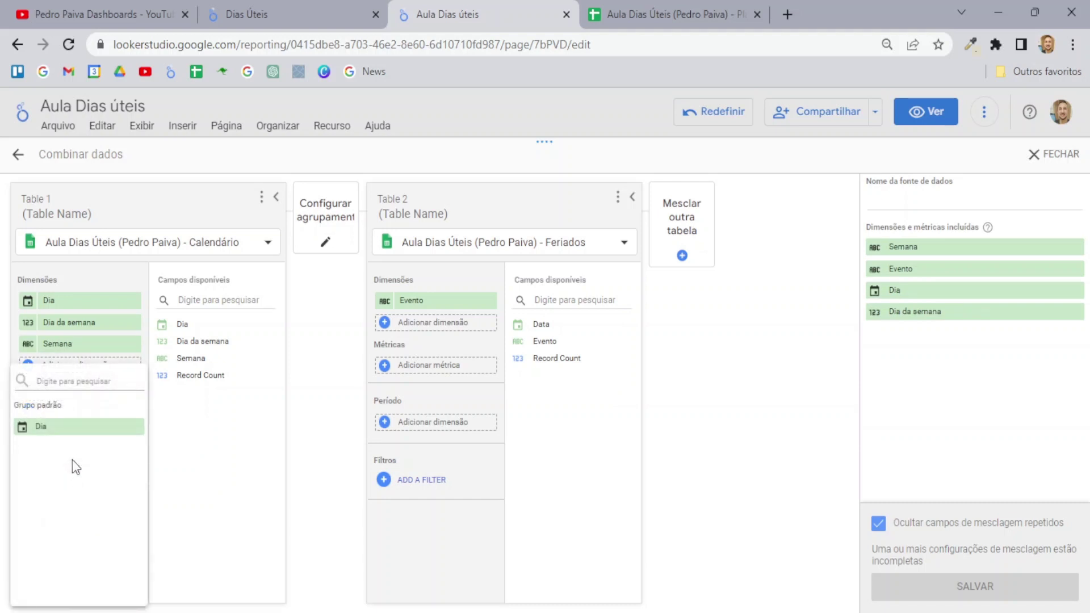
click(46, 429)
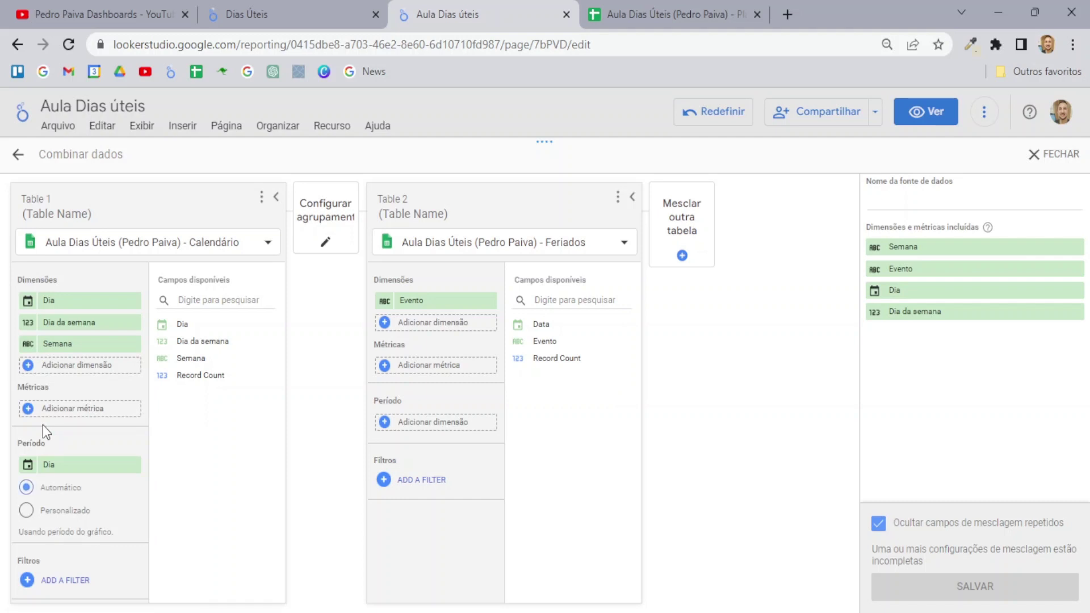
Step: Set the Feriados table's dimensions to Data and Evento, checking the Data column in the holidays spreadsheet
click(432, 303)
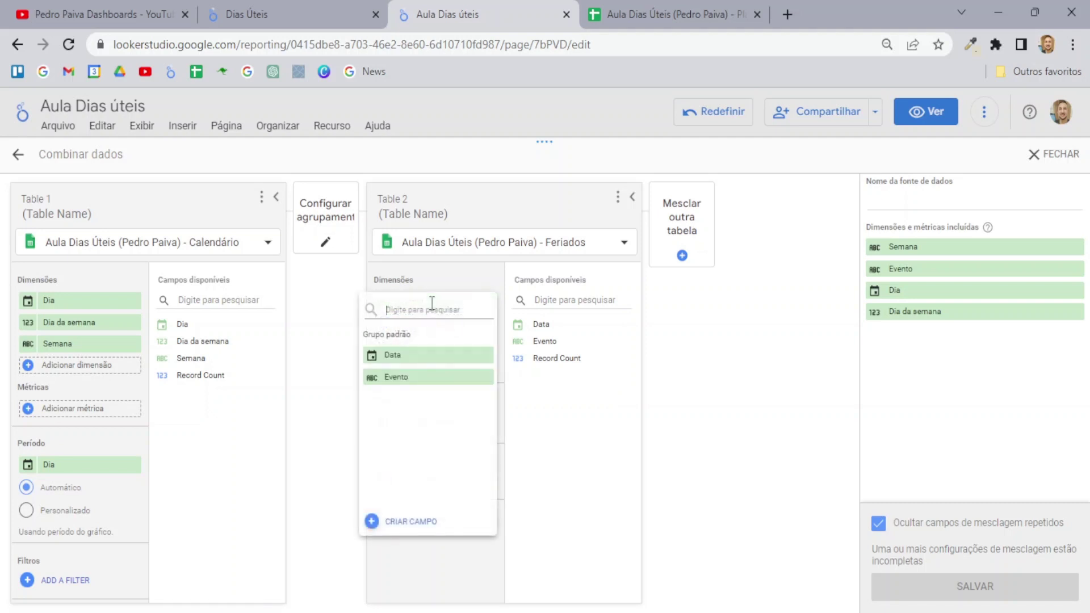
click(417, 358)
click(667, 5)
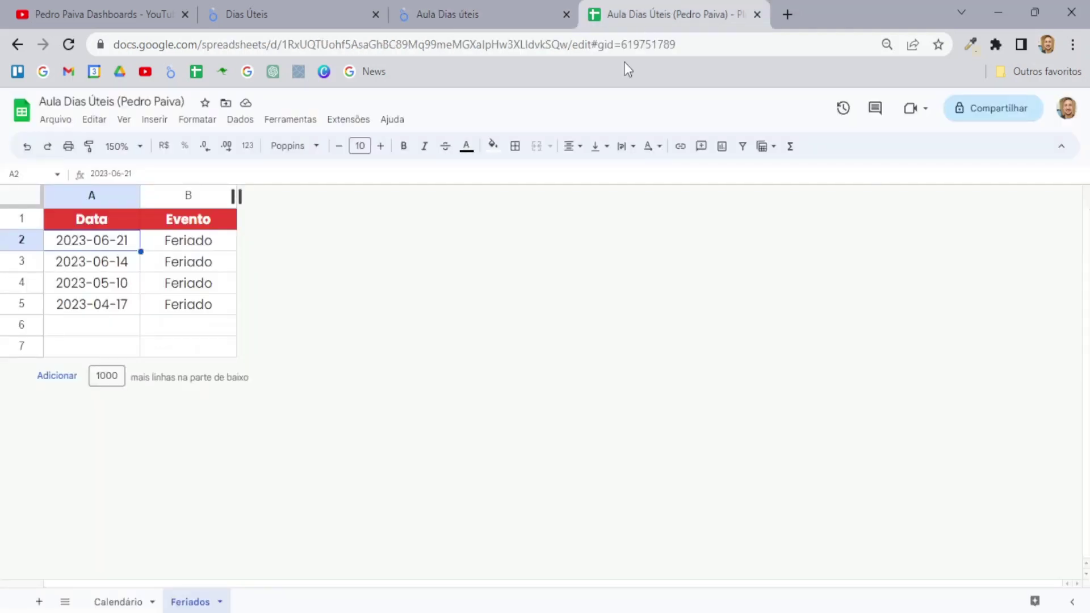
click(108, 196)
click(471, 8)
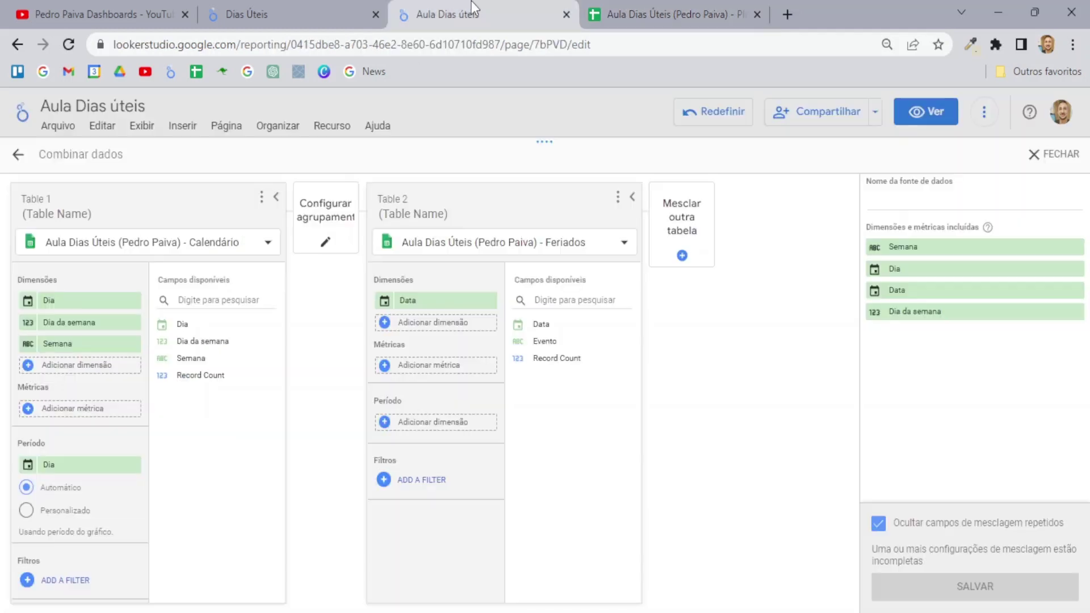
click(427, 322)
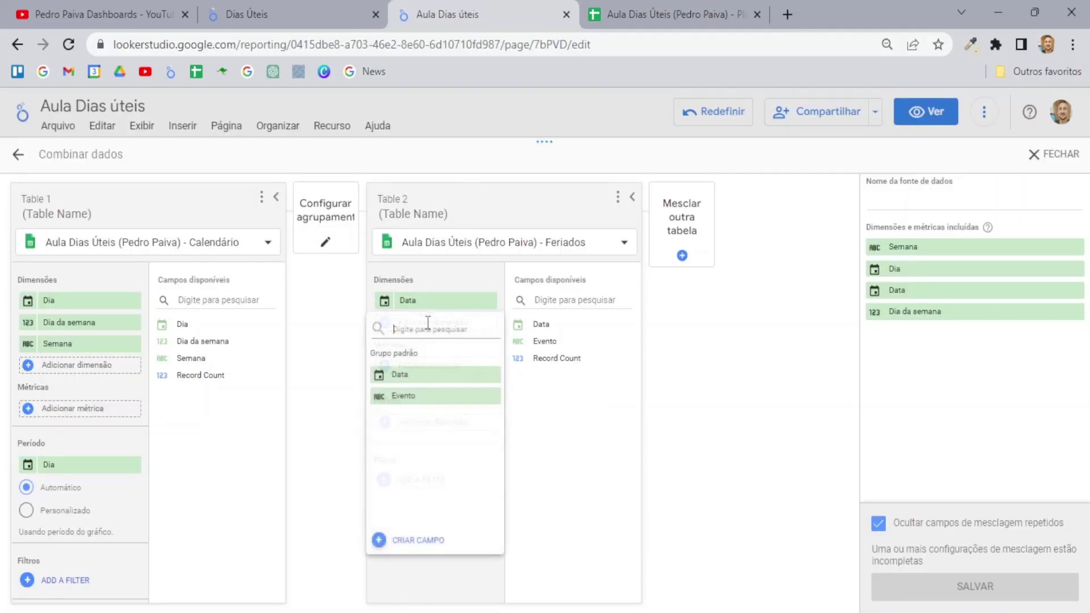
click(429, 396)
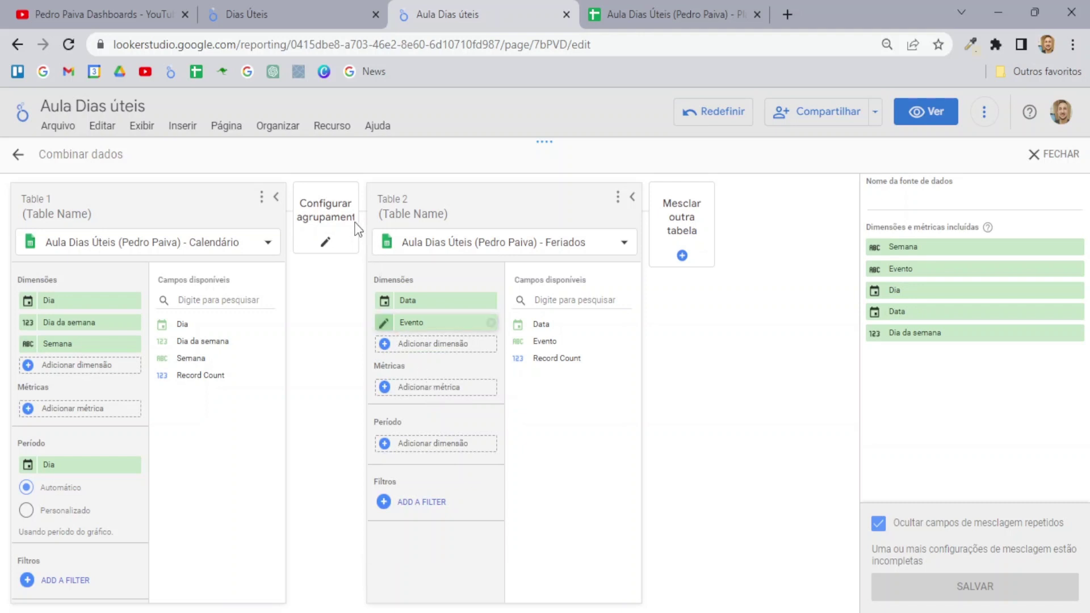
Step: Configure a left outer join between the two tables, matching Dia from Table 1 with Data from Table 2, and save it
click(327, 243)
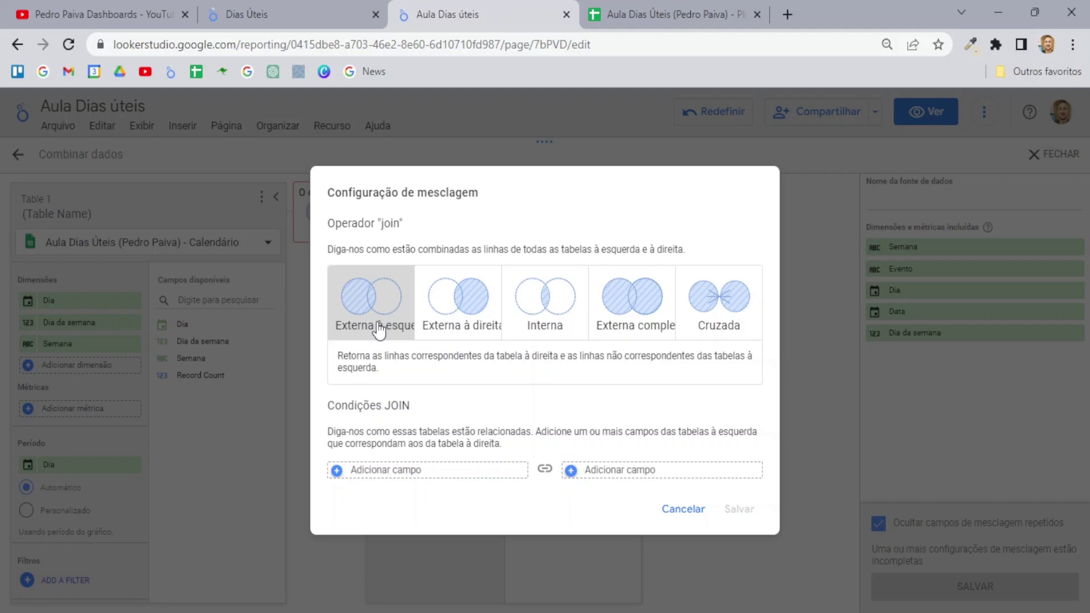
click(382, 474)
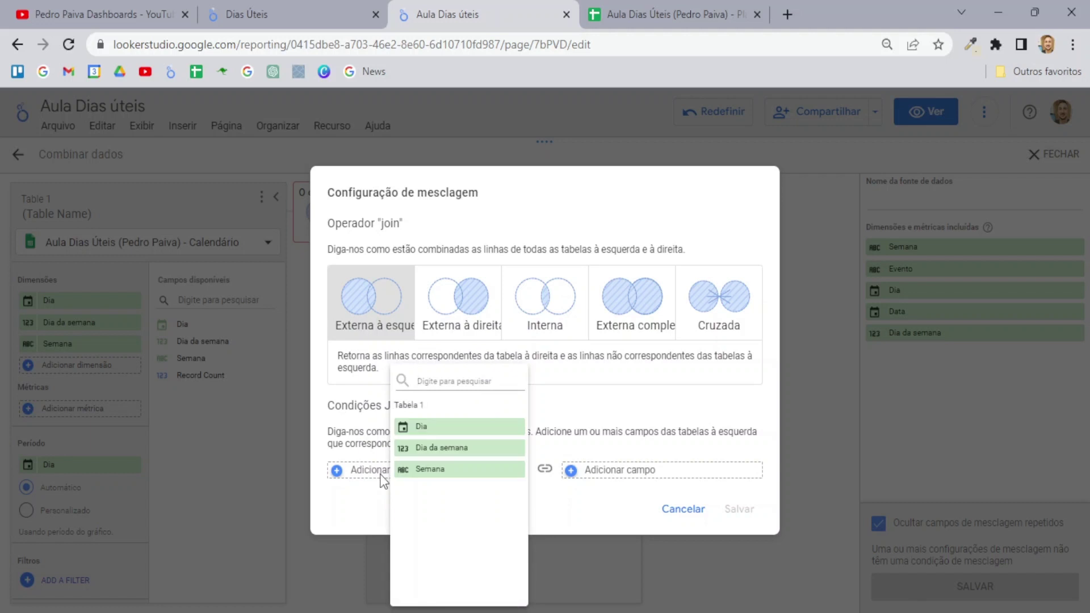
click(434, 427)
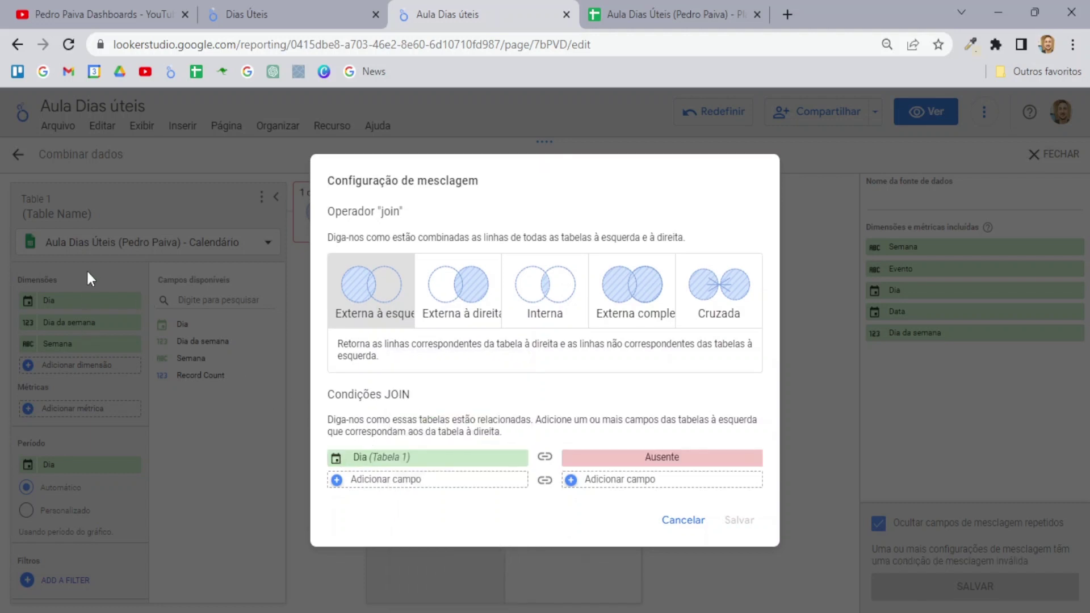
click(625, 454)
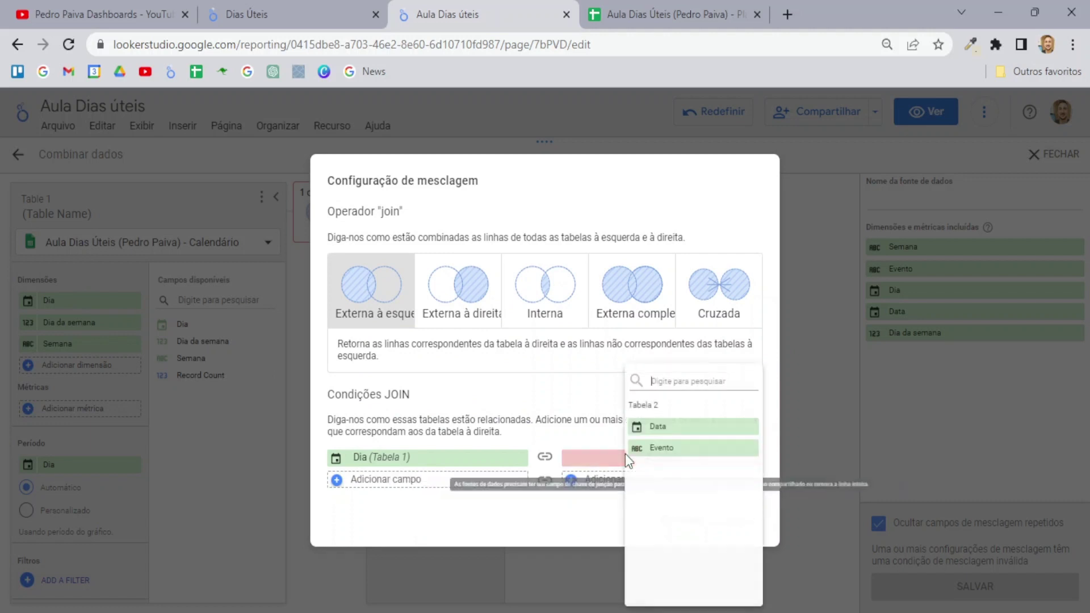
click(665, 431)
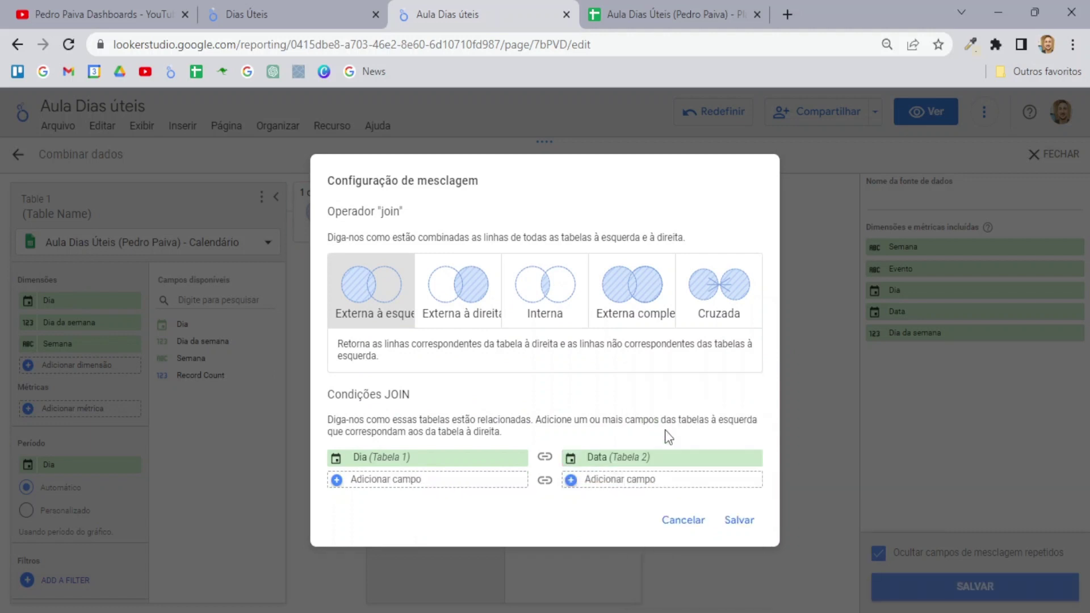
click(741, 589)
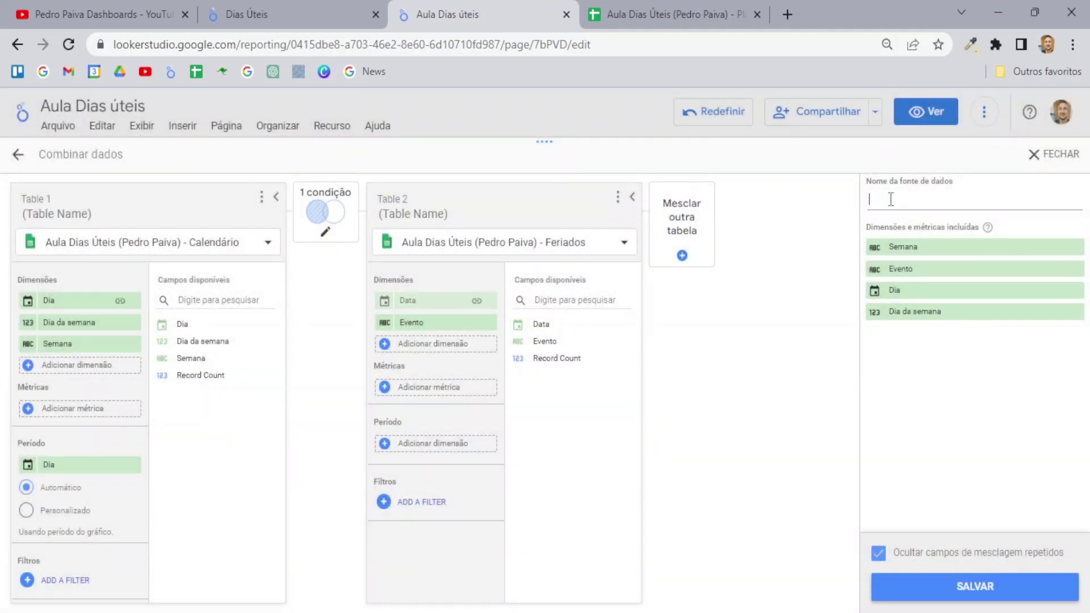
Step: Name the blend Feriados, set Data as the Feriados table's date range dimension, and save the blend
text(Feriados)
click(966, 591)
click(420, 445)
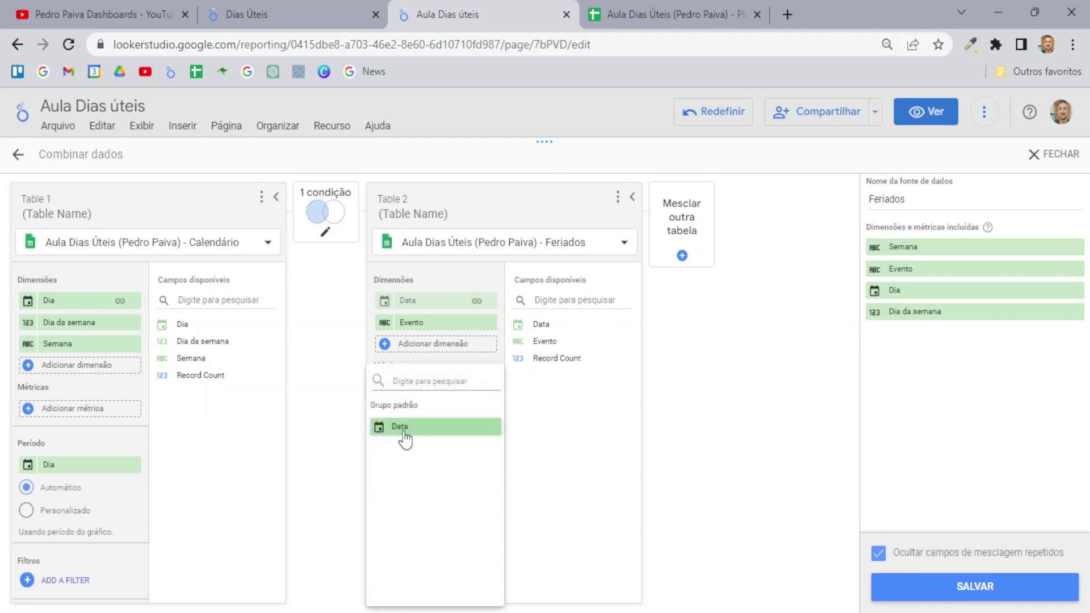
click(405, 436)
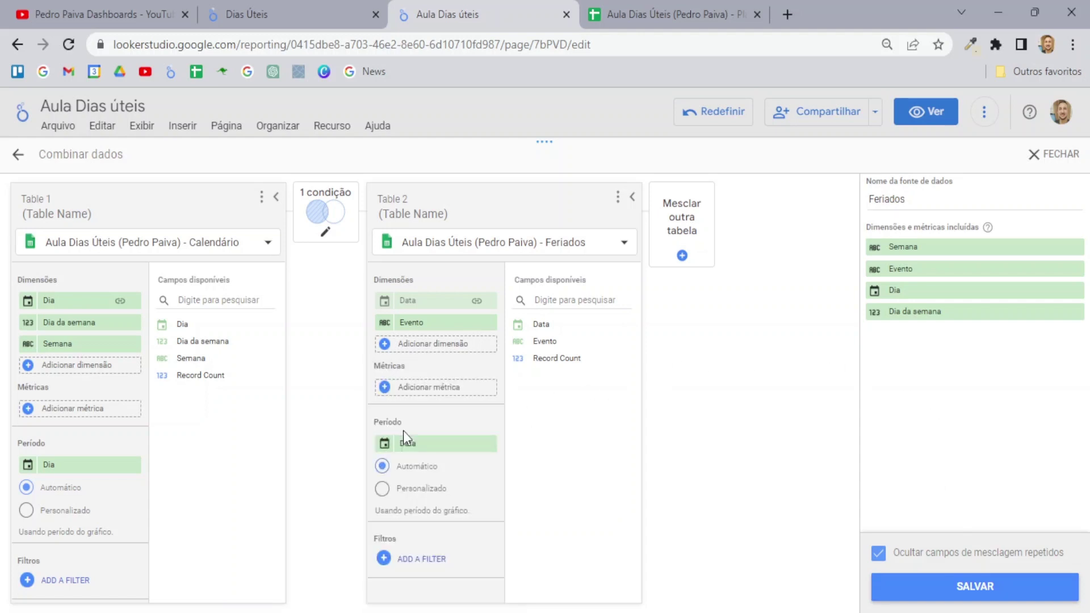
click(978, 591)
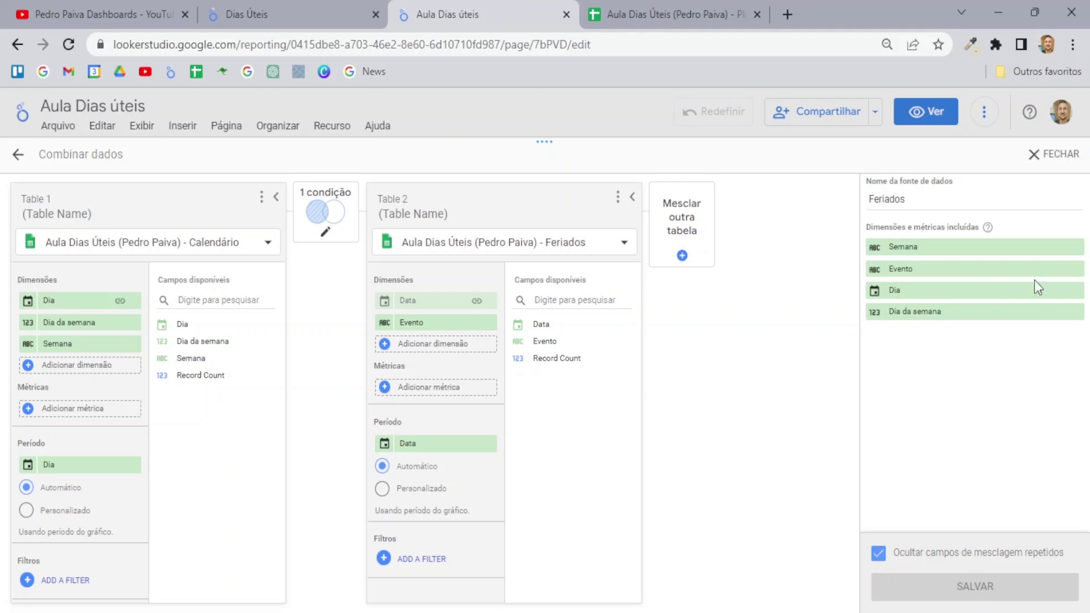
Step: Close the blend editor and set the report's date range control to 1 to 26 June 2023
click(1056, 159)
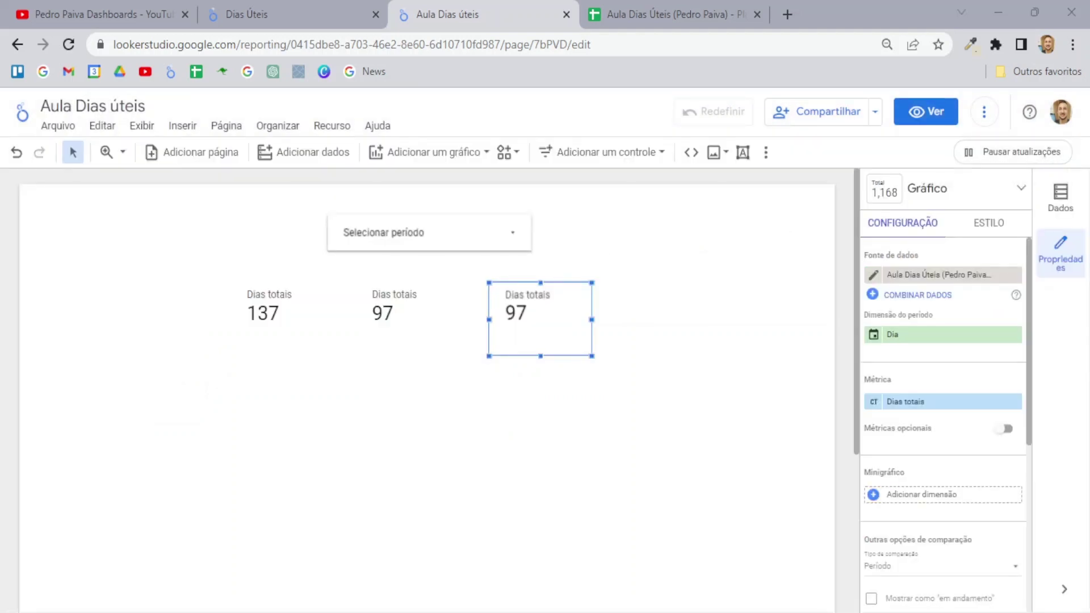
click(524, 243)
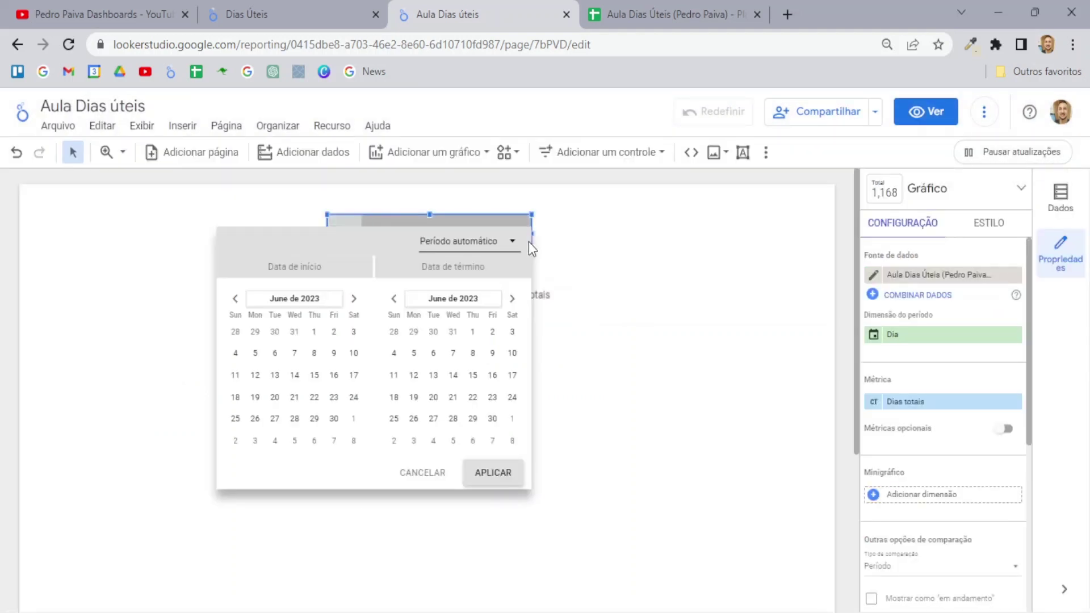
click(315, 333)
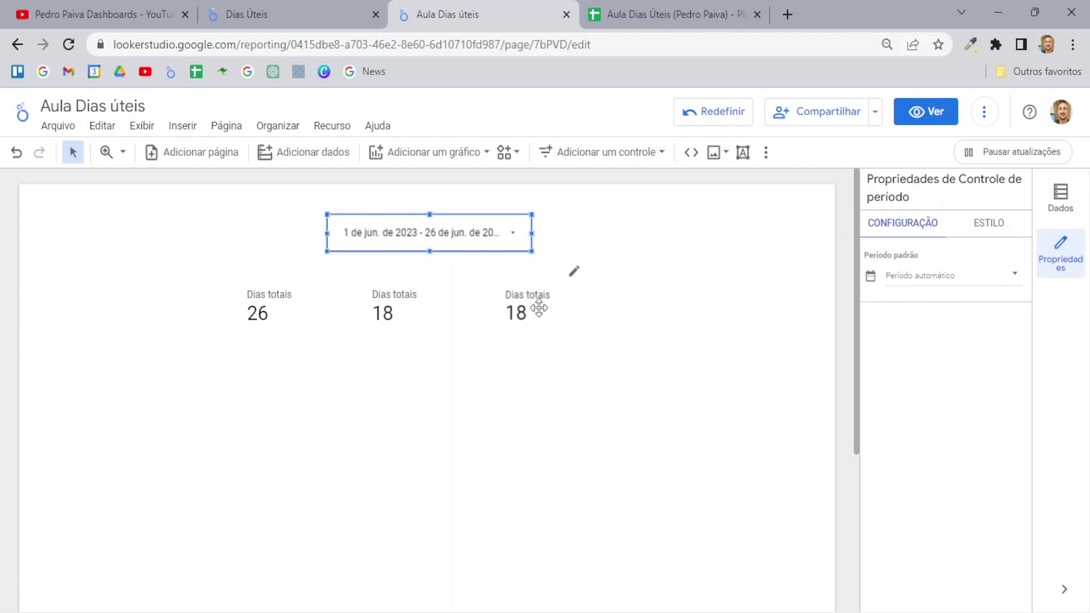
Step: Rename the middle scorecard's metric to "Dias da semana"
click(406, 302)
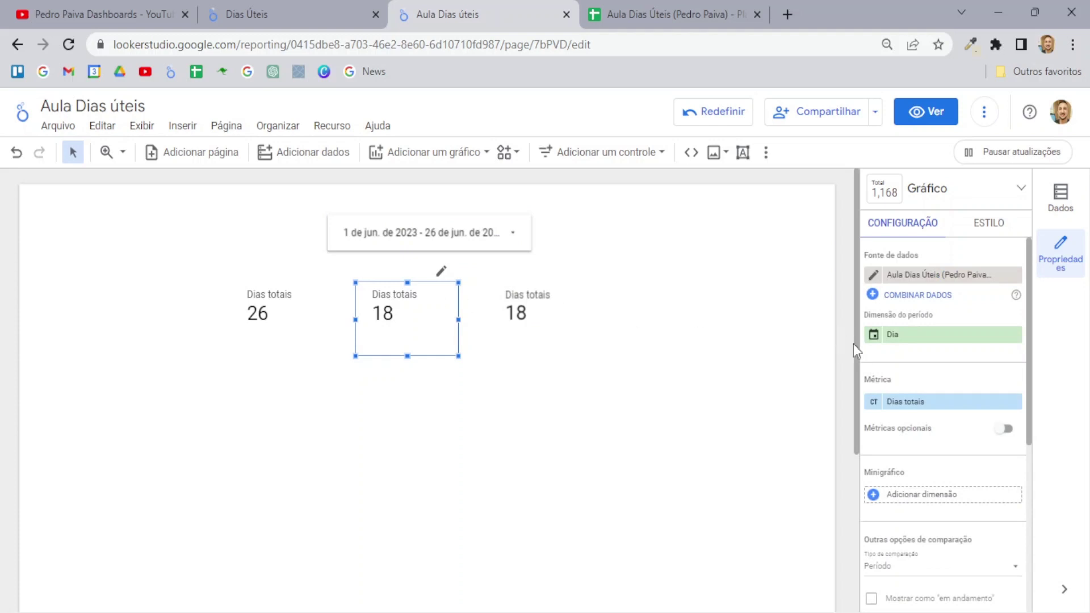
click(874, 404)
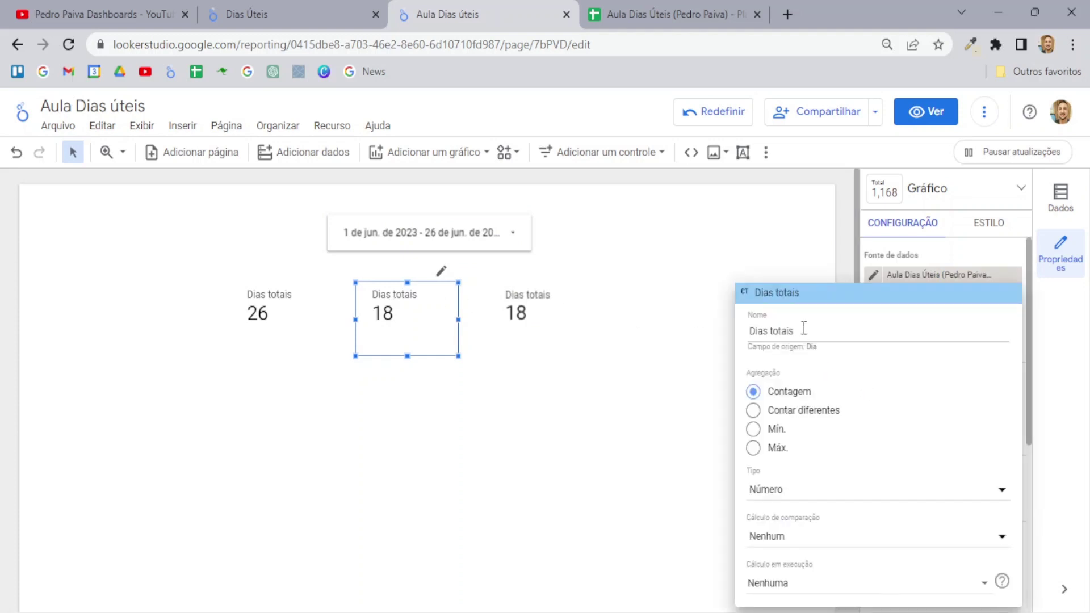
drag(803, 329, 767, 328)
key(BackSpace)
text(da semana)
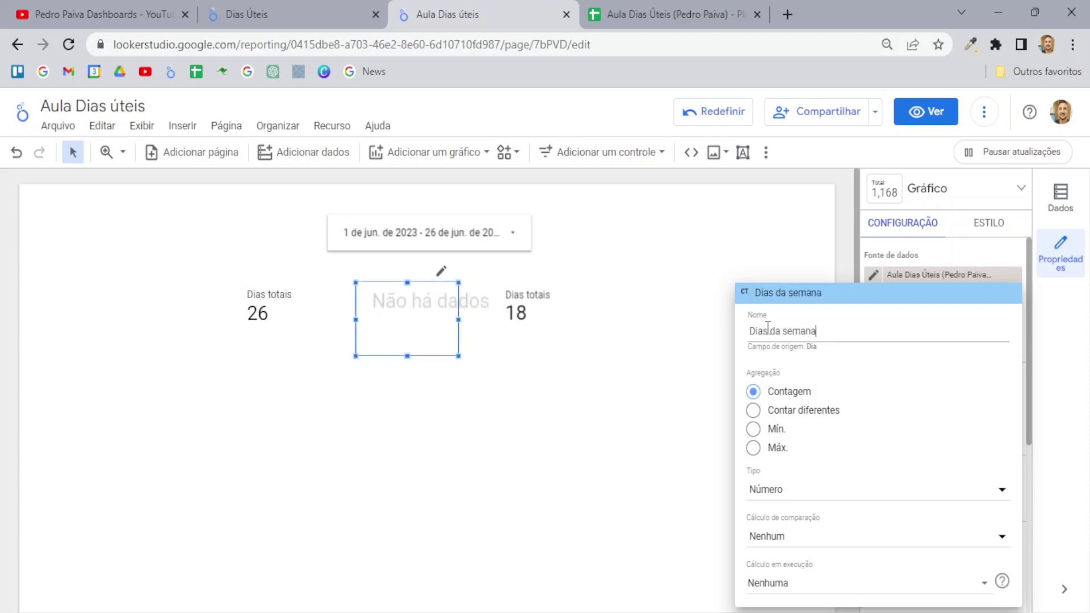
click(657, 364)
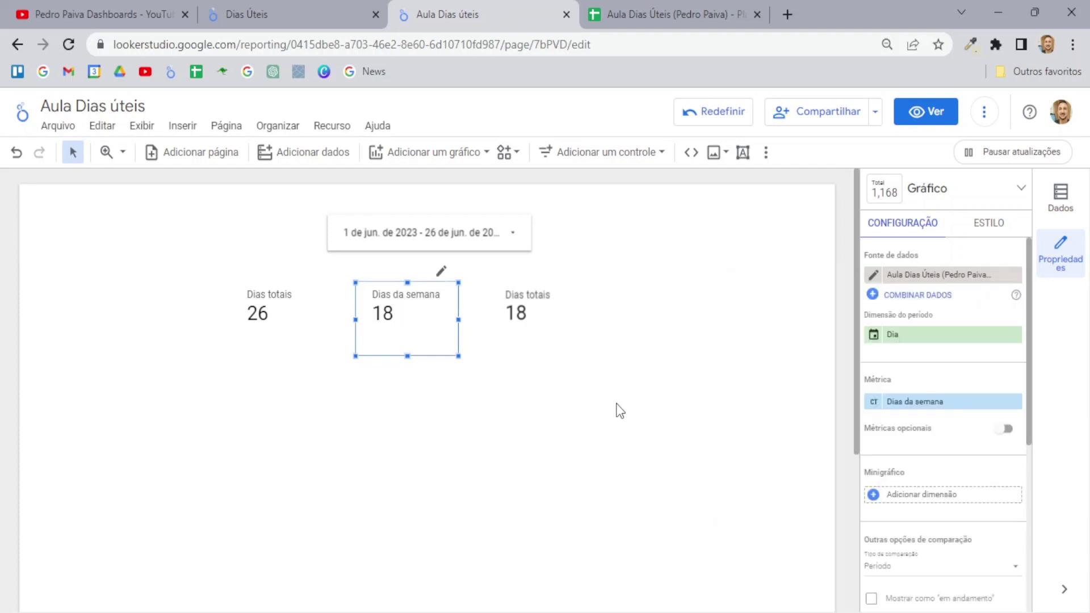
Step: Switch the third scorecard's data source to the Feriados blend and delete that scorecard
click(521, 313)
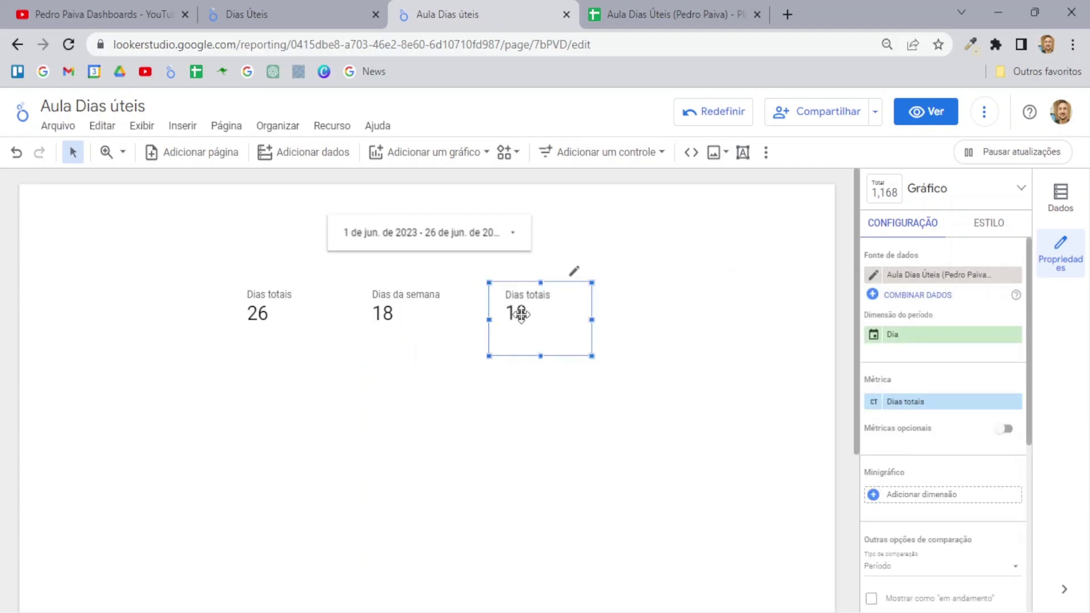
click(959, 275)
click(984, 466)
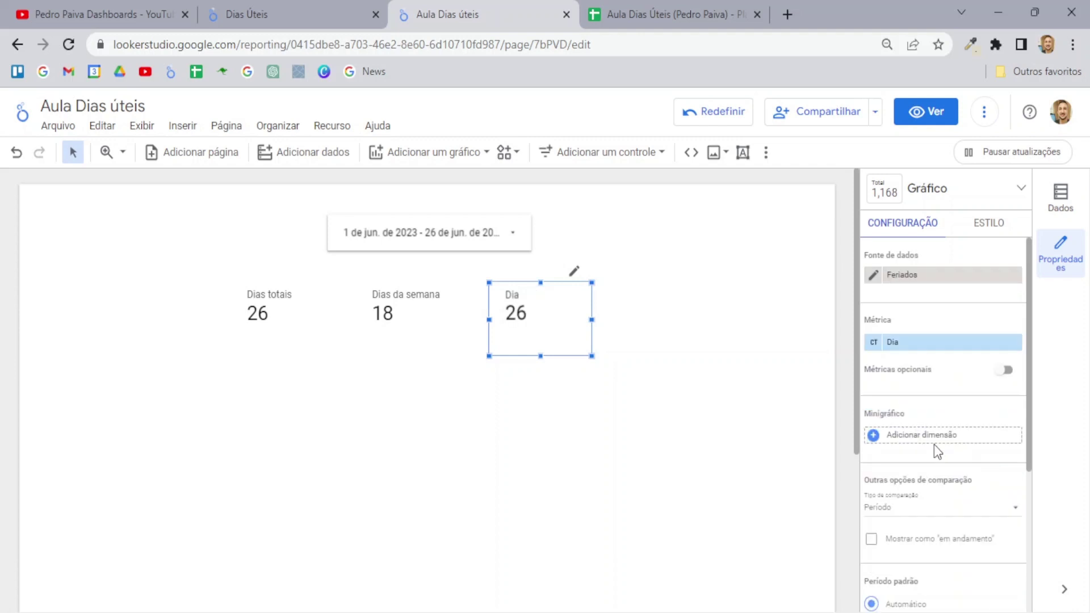
key(Delete)
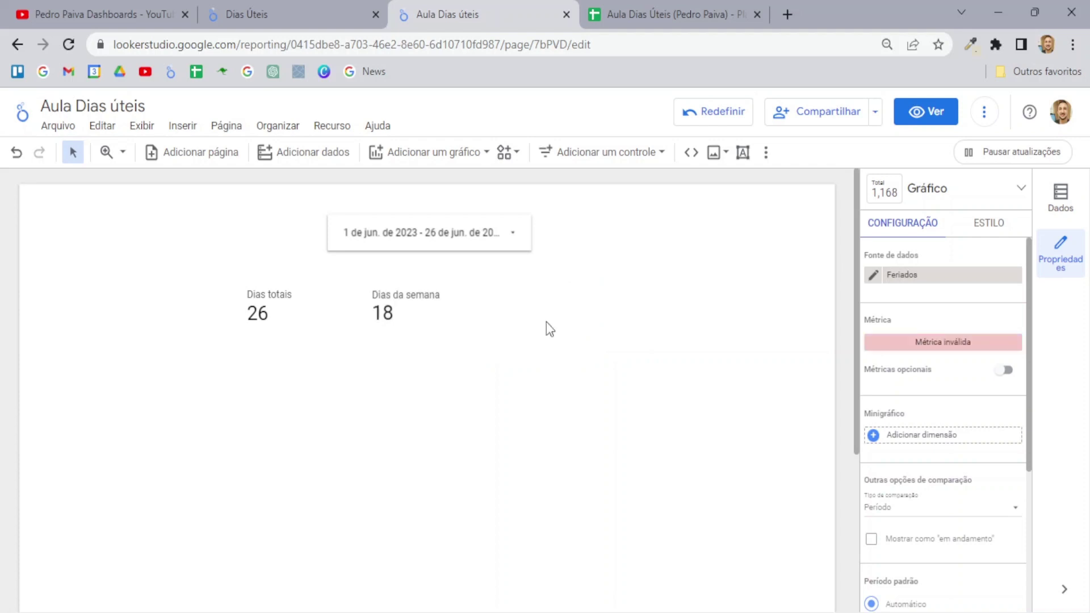
Step: Insert a new scorecard beside the Dias da semana scorecard and align it with the row
click(425, 164)
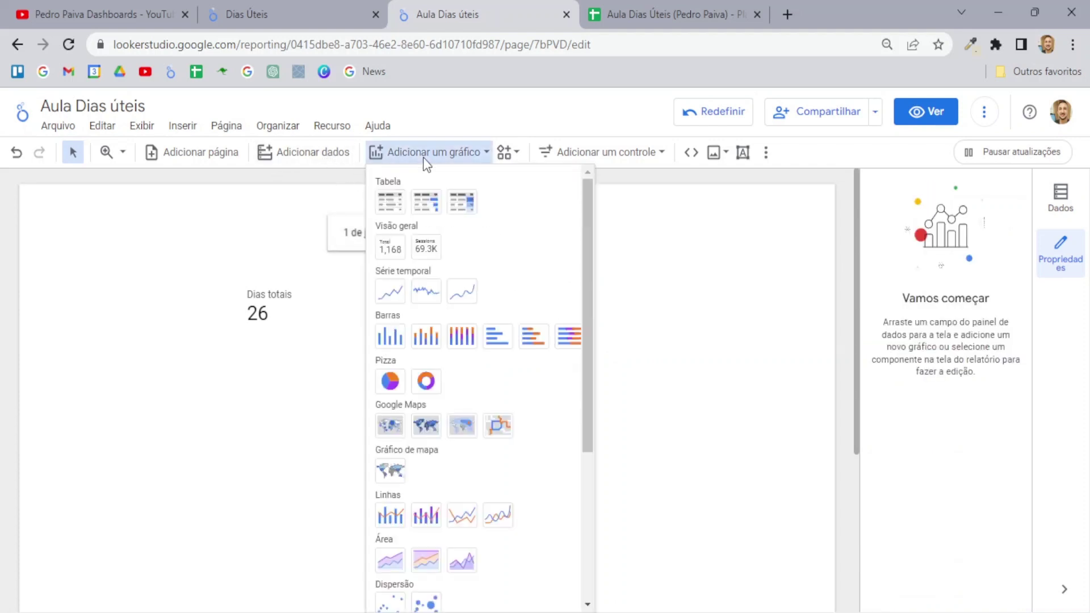
click(387, 249)
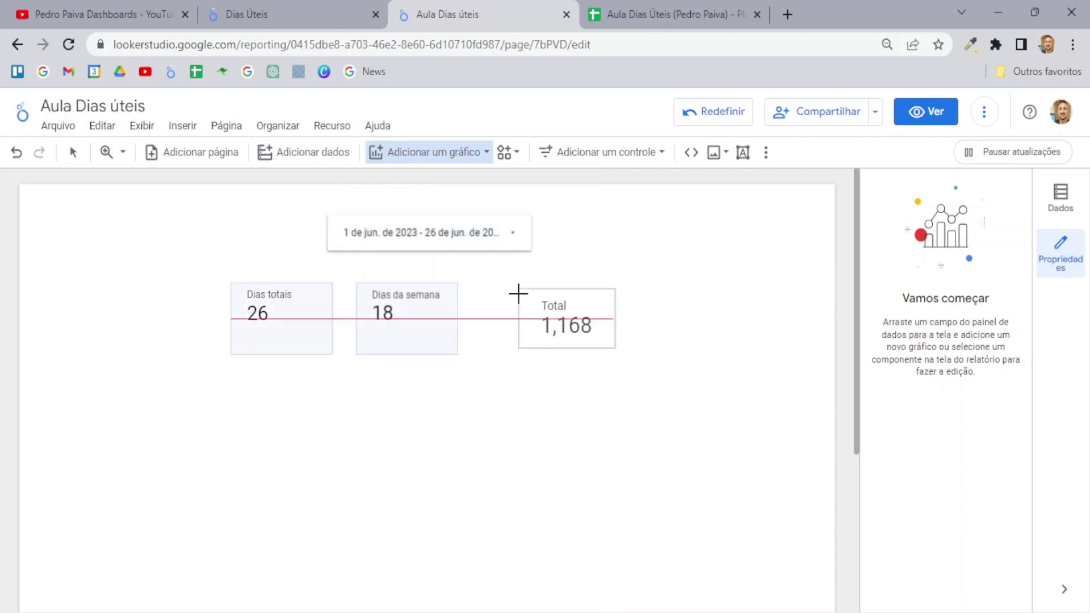
click(521, 301)
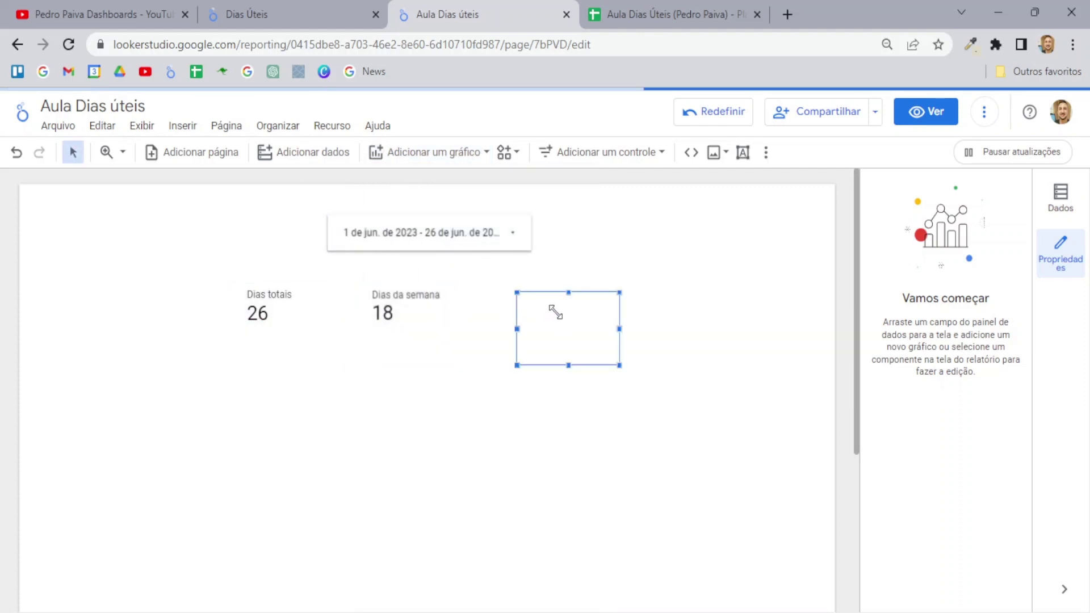
drag(580, 318, 574, 318)
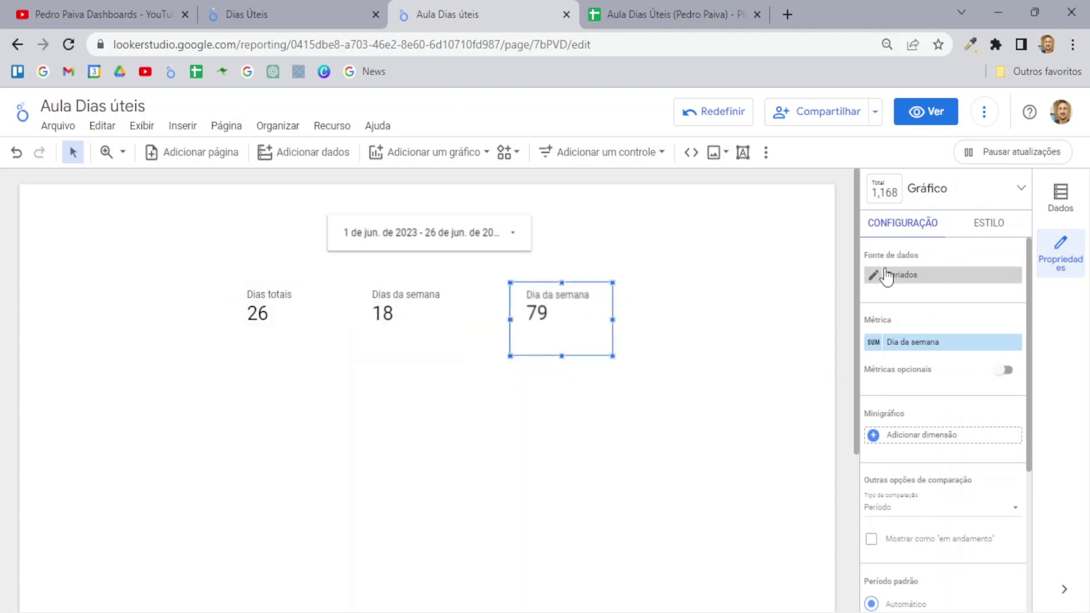
Step: Keep the new scorecard on the Feriados blend and set its metric to Dia
click(936, 277)
click(939, 389)
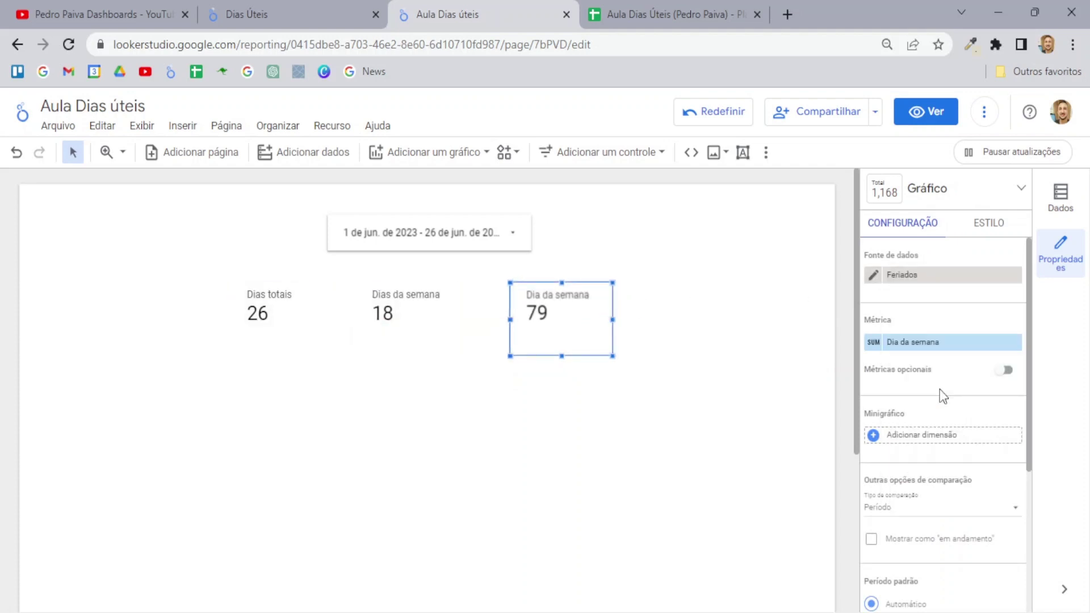
click(920, 342)
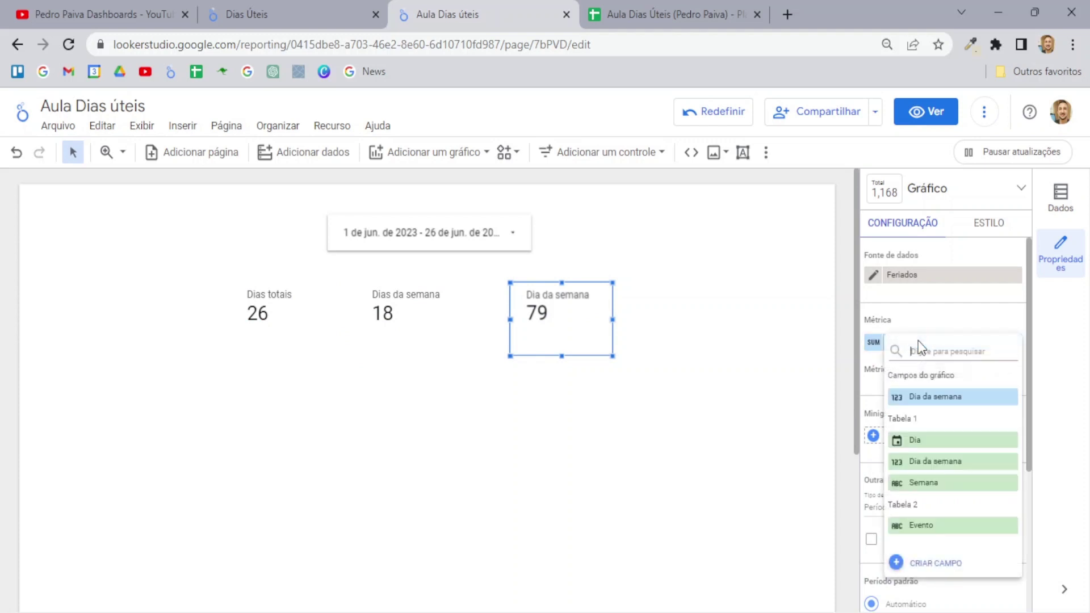
click(931, 444)
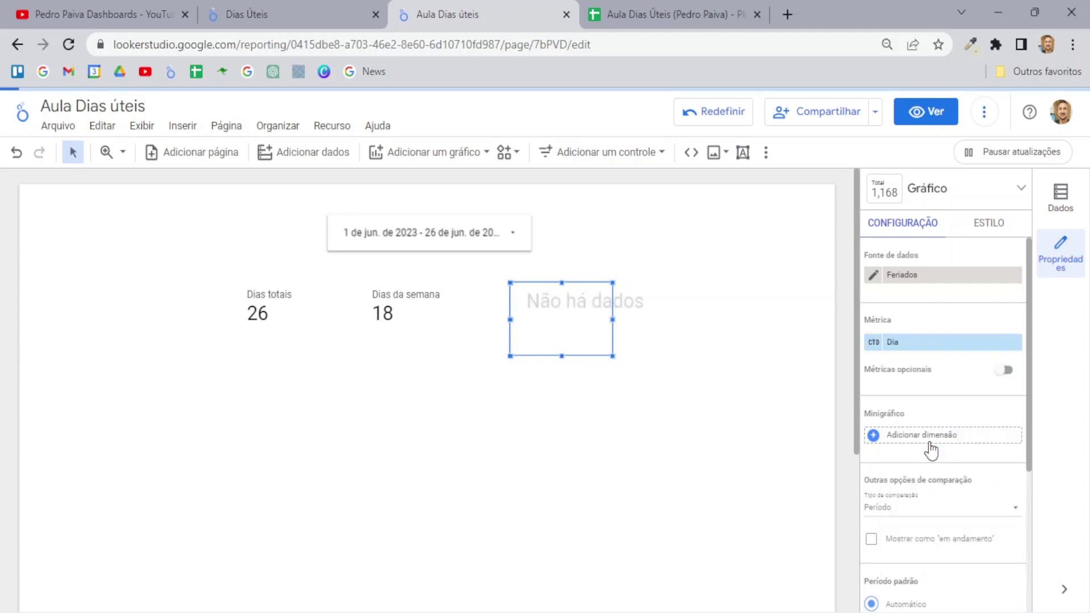
Step: Change the aggregation of the third scorecard's Dia metric to Contagem
click(875, 344)
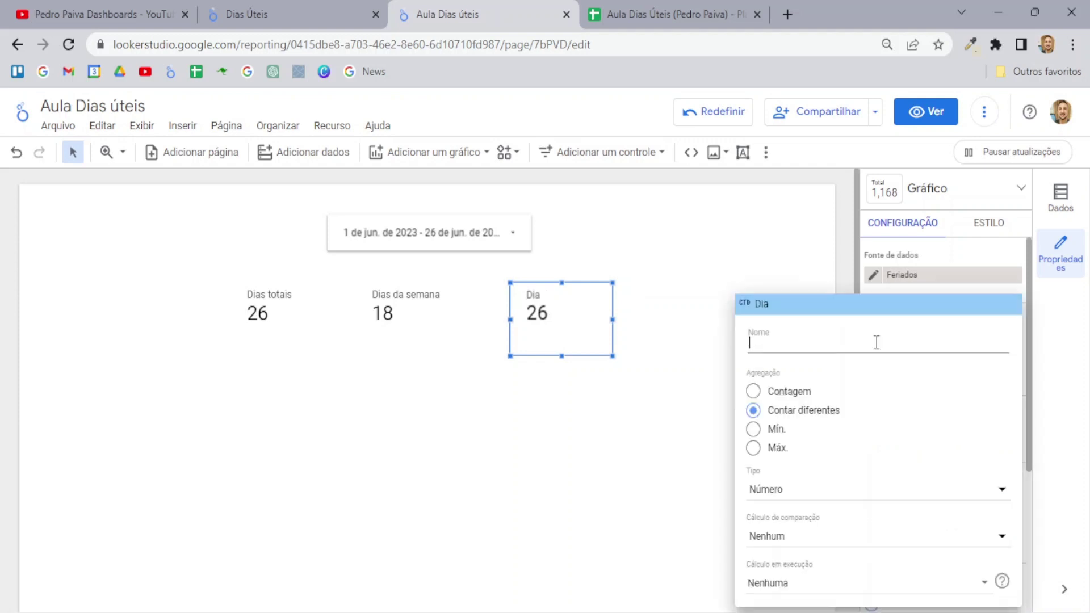
click(753, 391)
click(824, 243)
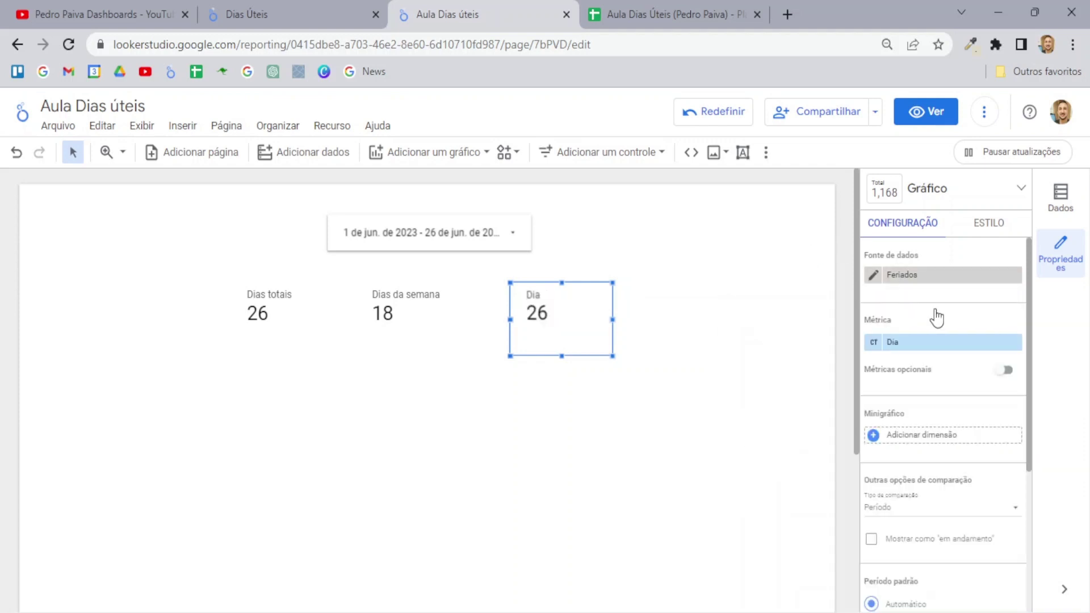
Step: Create a filter for the third scorecard on the Feriados blend and name it "Dia da semana Combinação"
scroll(946, 331, down, 2)
scroll(946, 331, down, 3)
scroll(946, 331, up, 5)
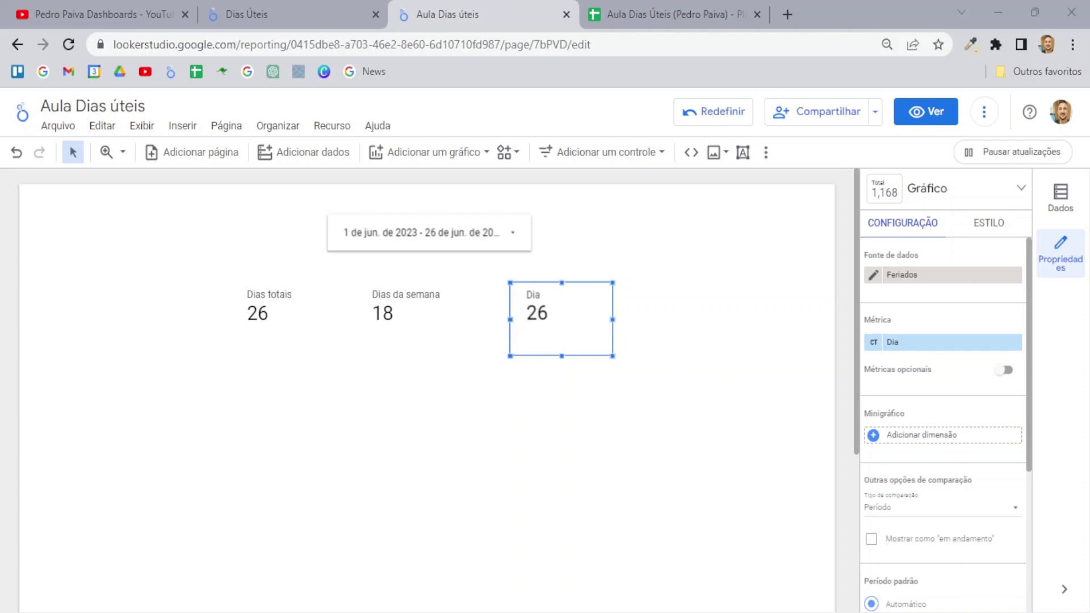
scroll(942, 397, down, 4)
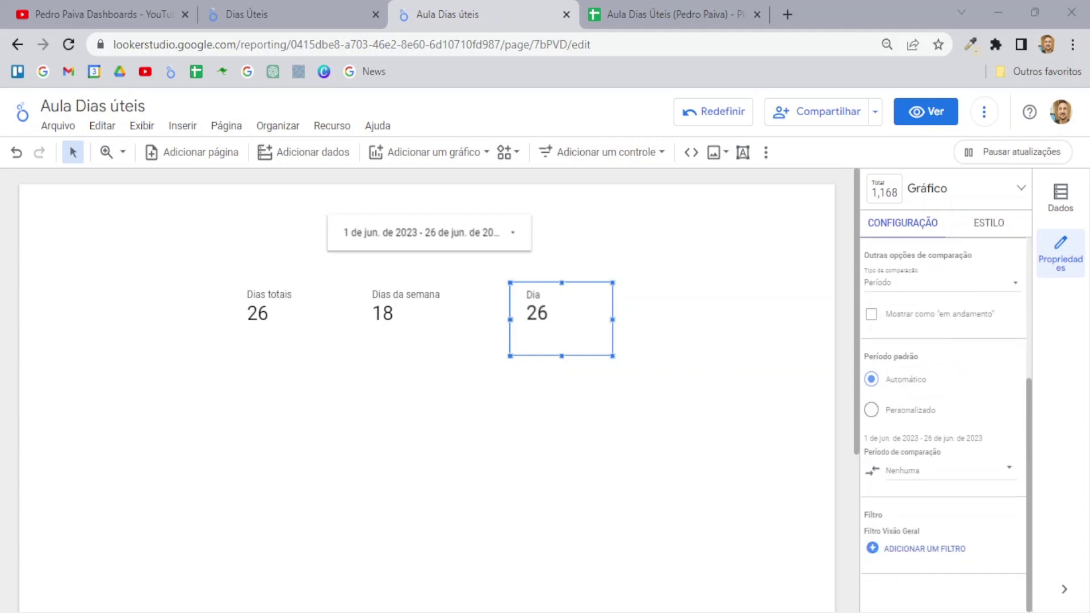
click(925, 548)
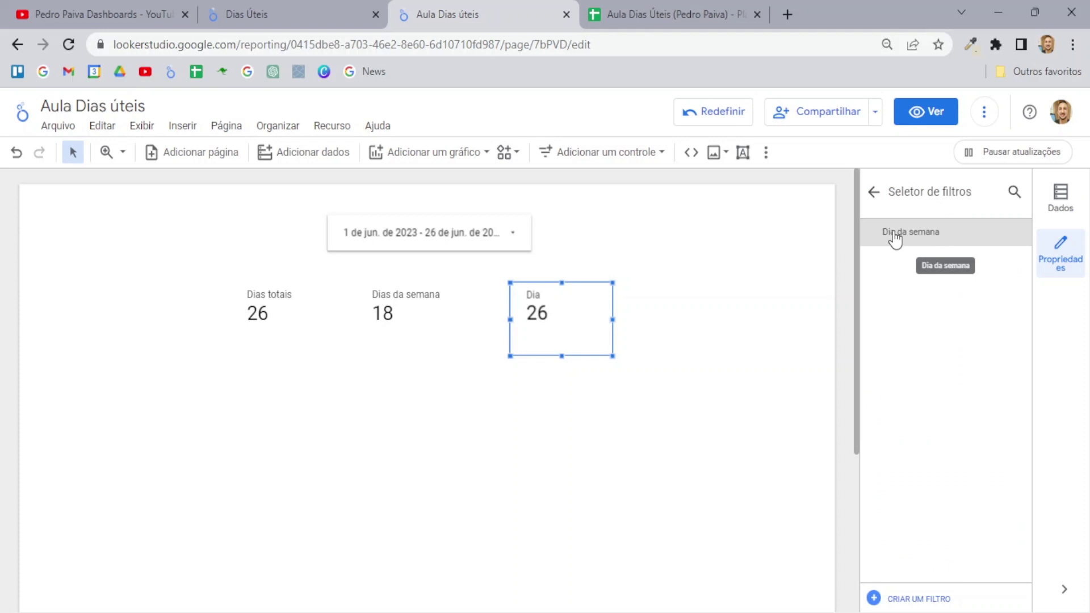
click(936, 603)
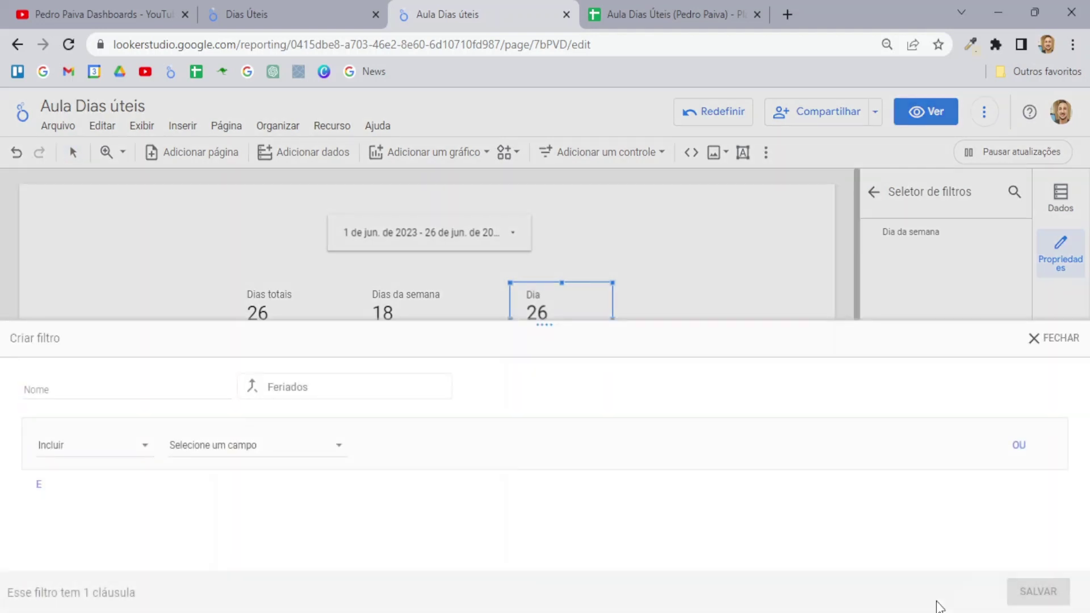
click(80, 389)
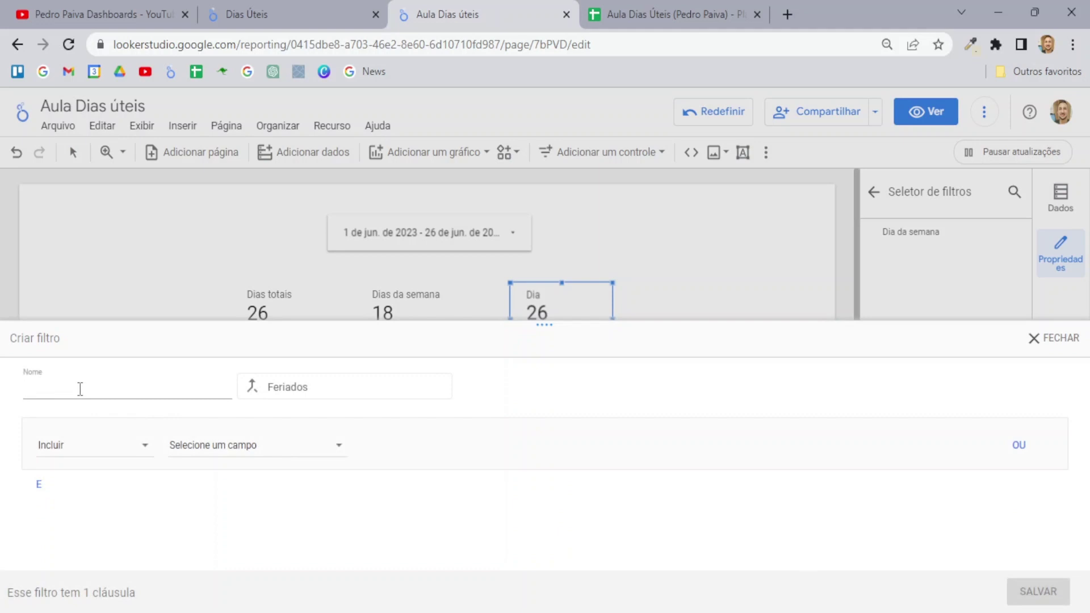
text(Dia da semana Combinação)
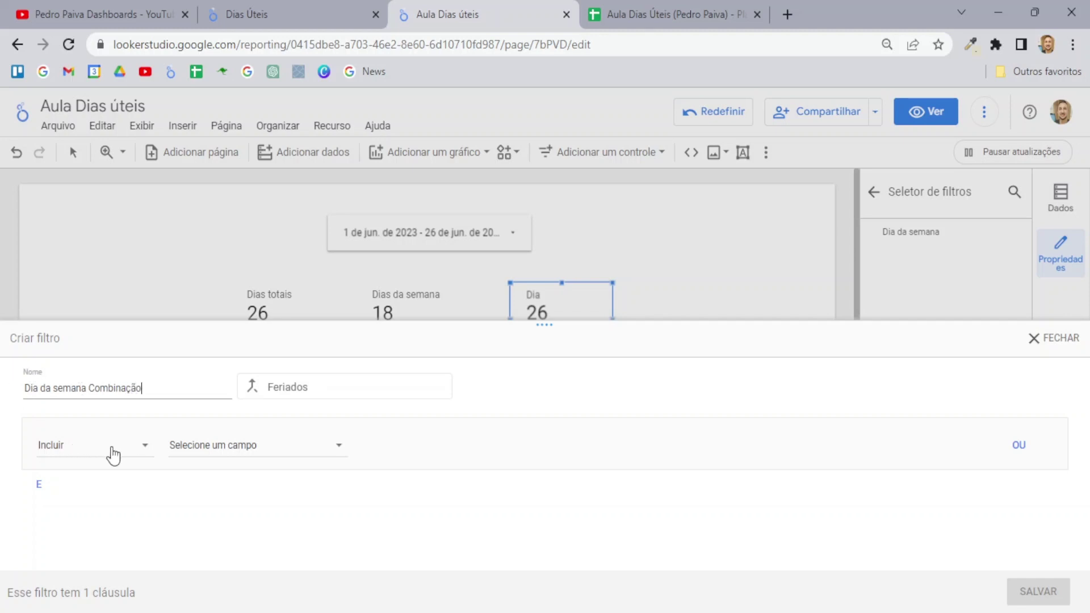
Step: Set the filter to include rows where Semana is Igual a (=) "DiaSemana" and save it
click(195, 448)
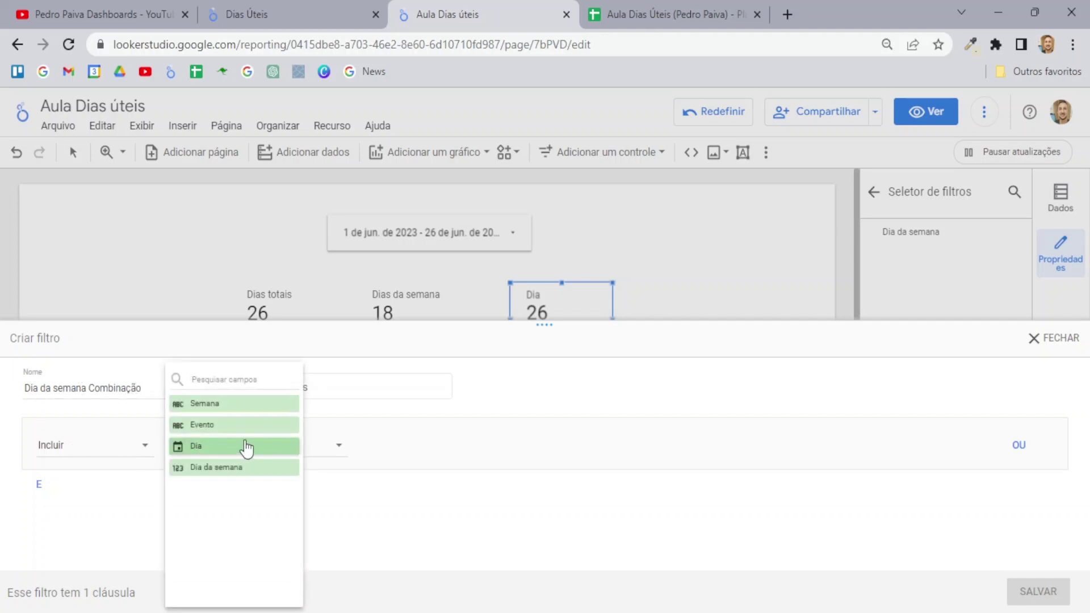
click(215, 404)
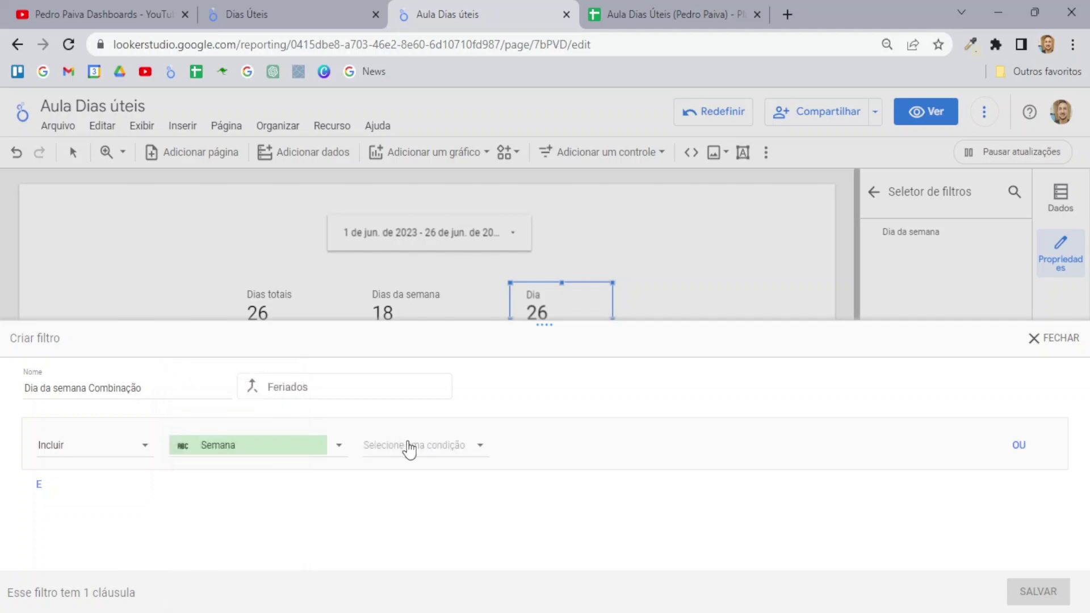
click(423, 444)
click(421, 377)
click(545, 445)
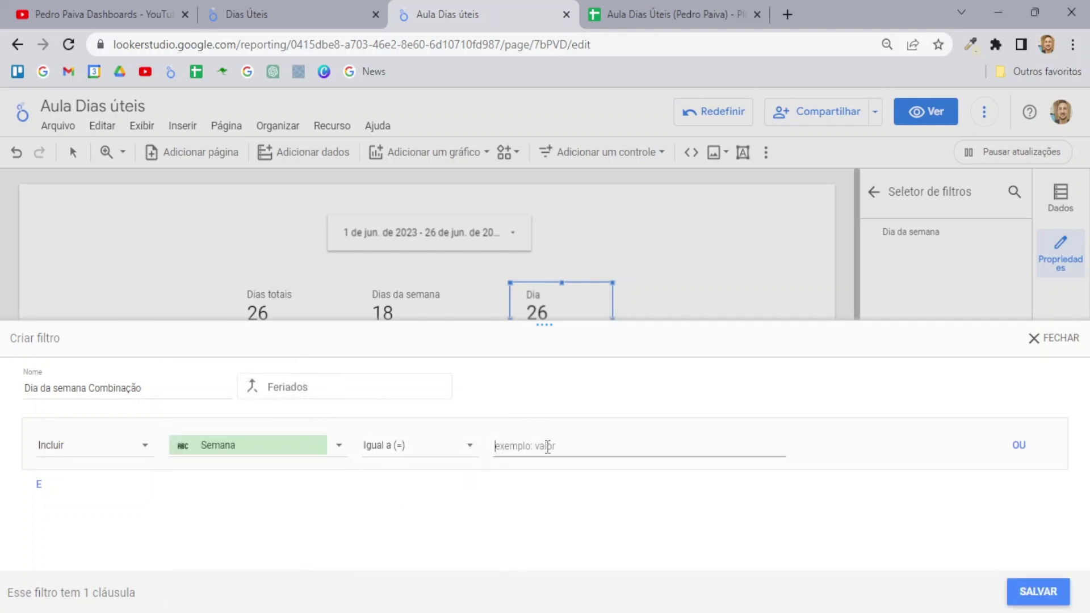
text(DiaSemana)
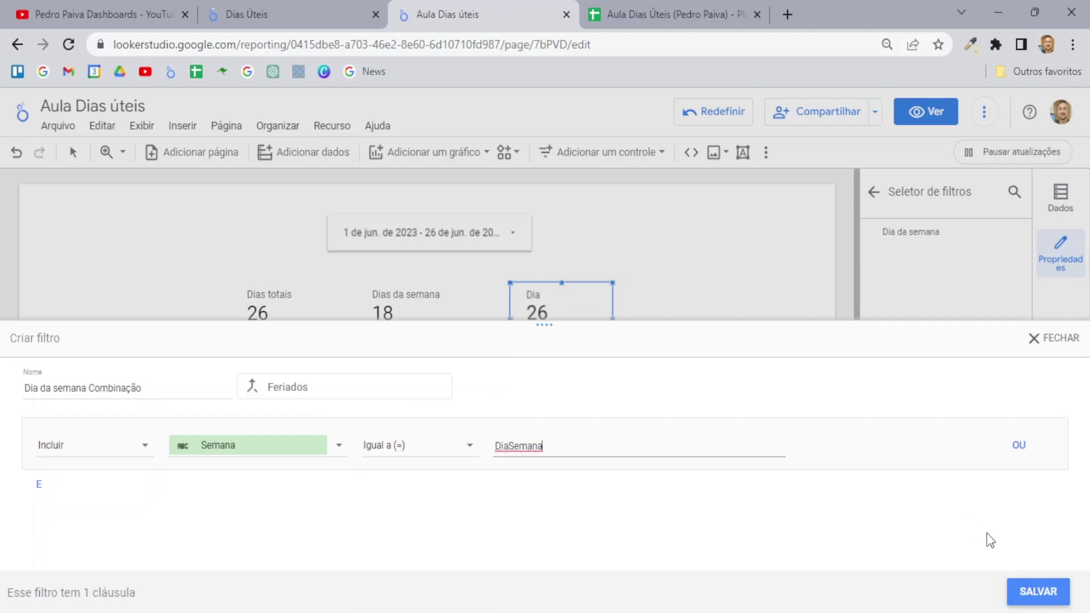
click(1043, 591)
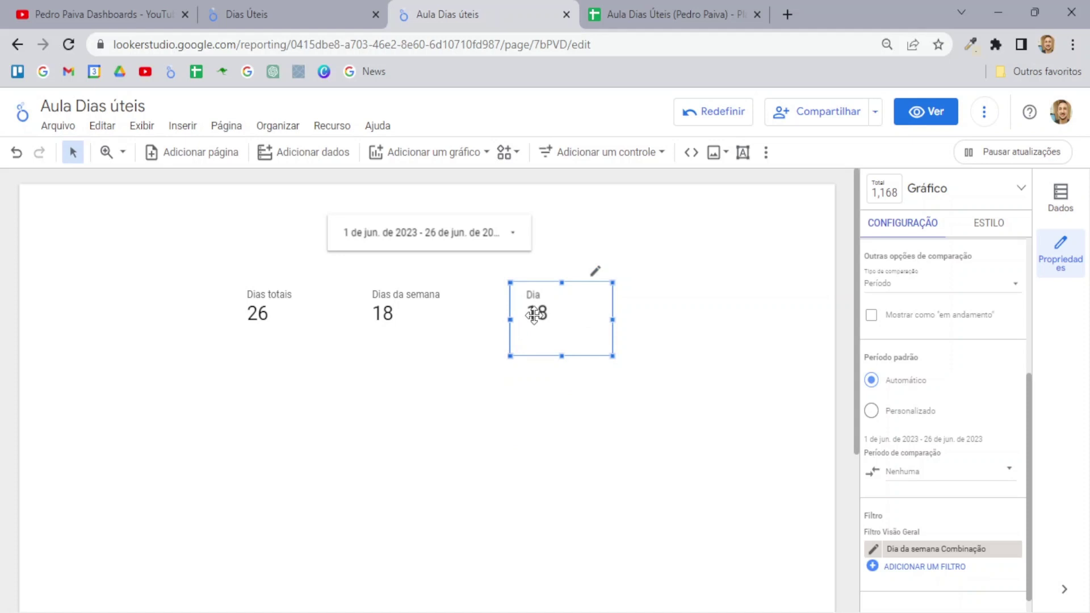
Step: Start a second filter for the third scorecard, check the holiday rows in the Feriados sheet, and name the filter "Feriado"
click(936, 567)
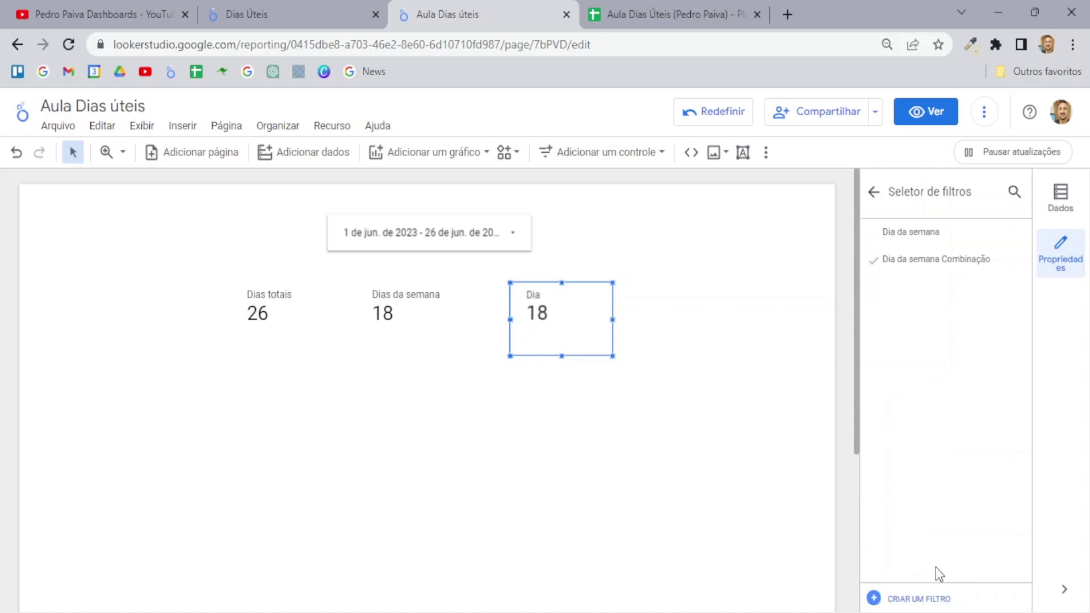
click(919, 599)
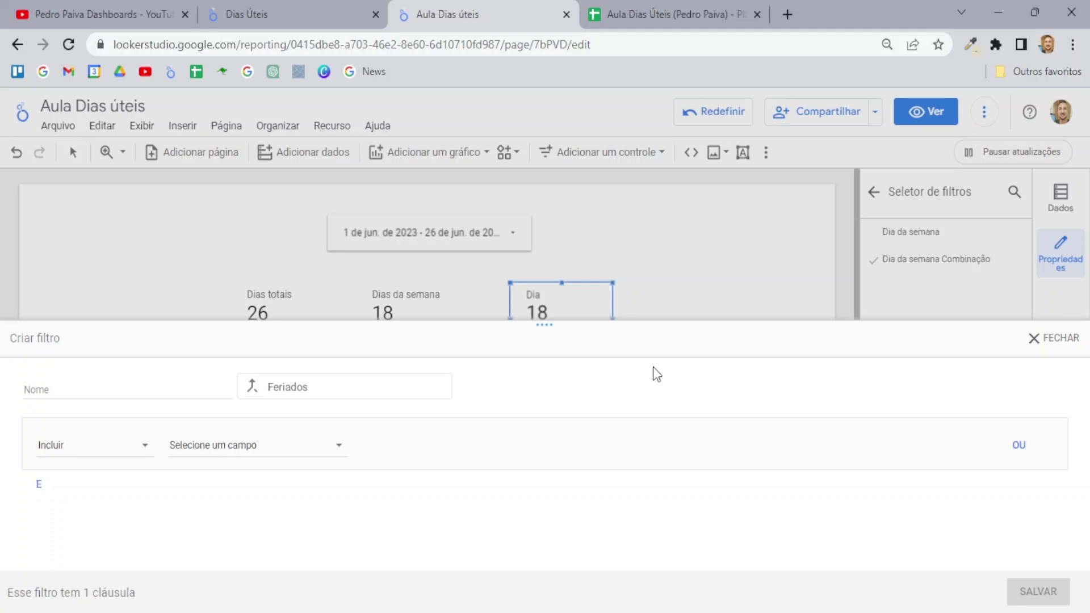
click(658, 14)
click(162, 309)
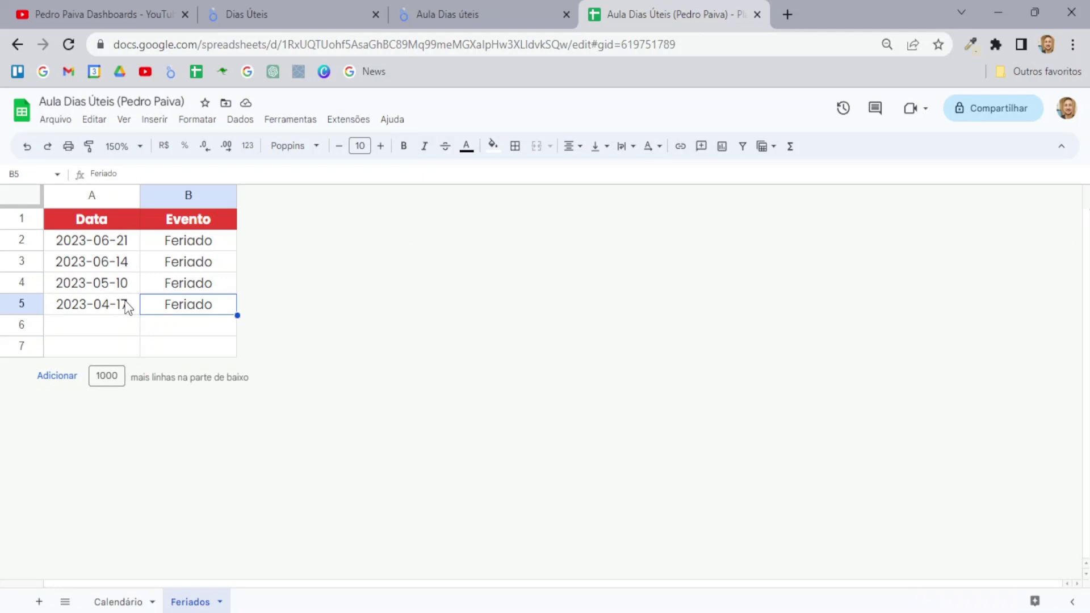
click(442, 14)
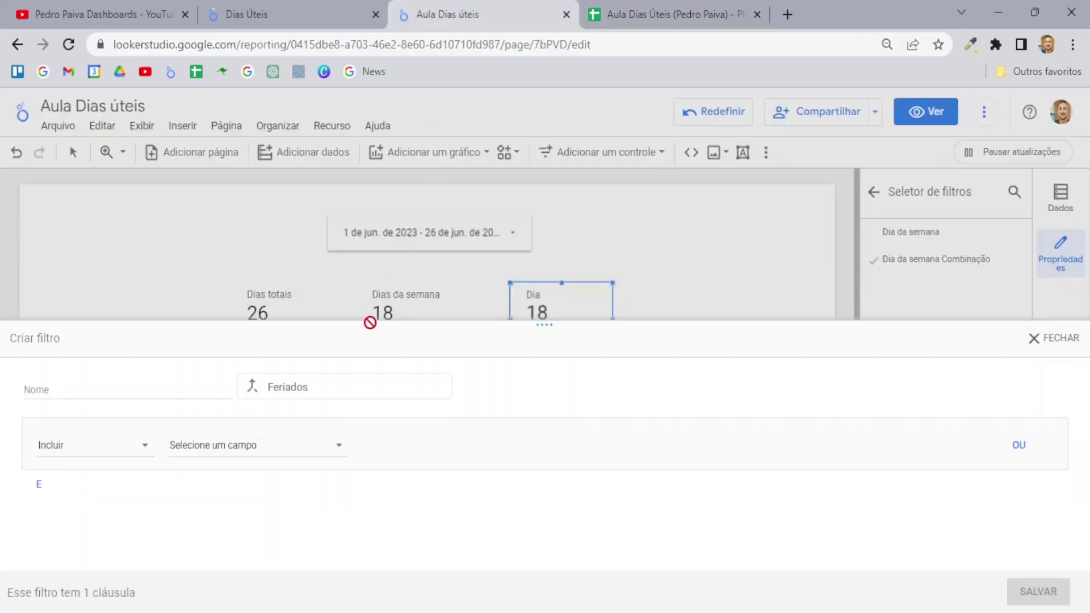
click(102, 387)
text(Feriado)
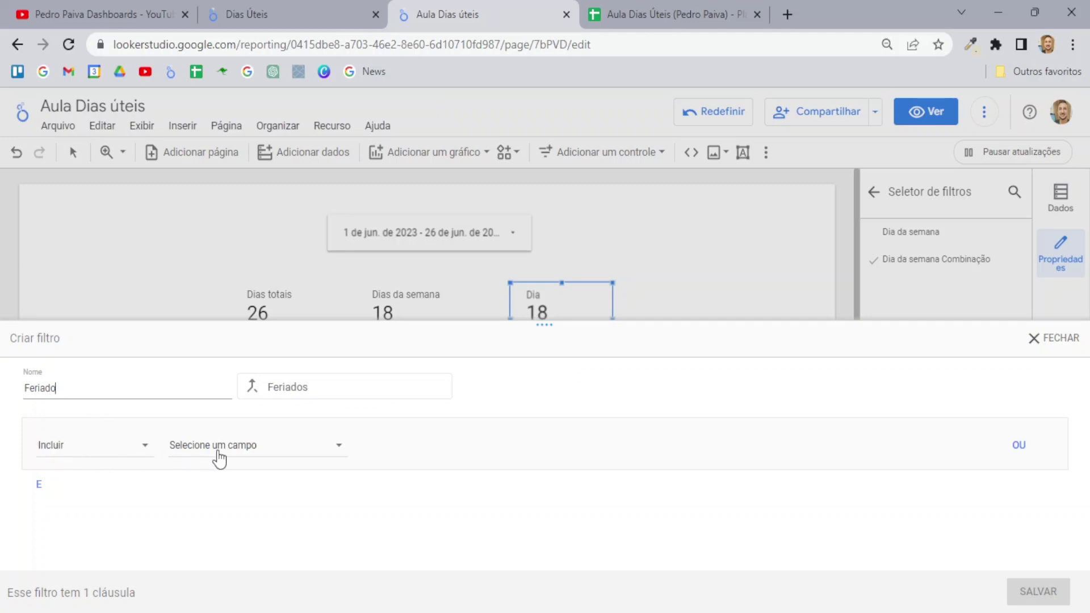
Step: Set the Feriado filter to include rows where Evento is Nulo
click(217, 452)
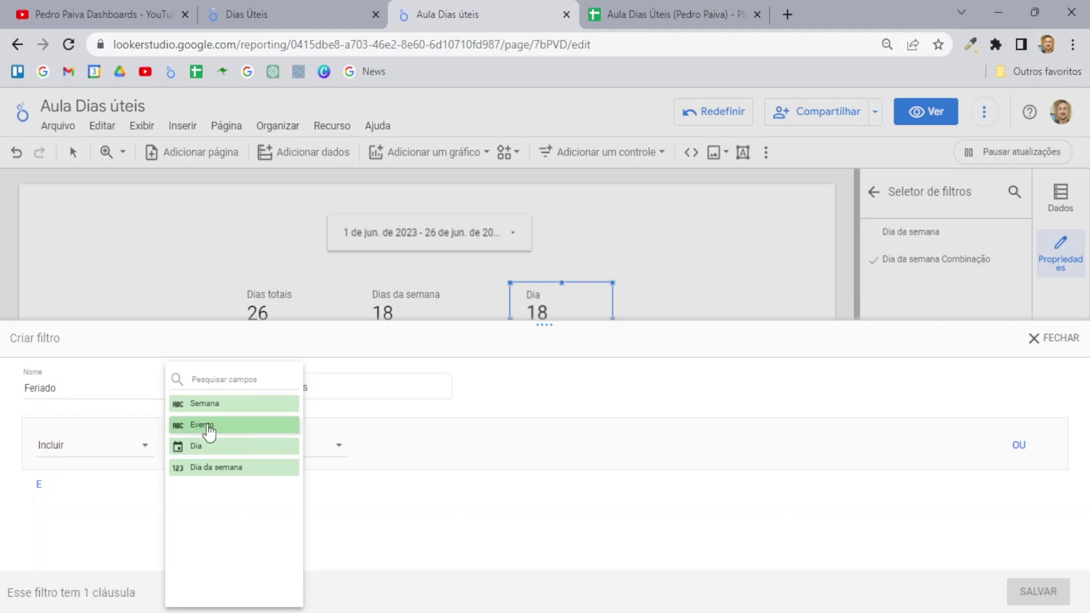
click(210, 432)
click(385, 451)
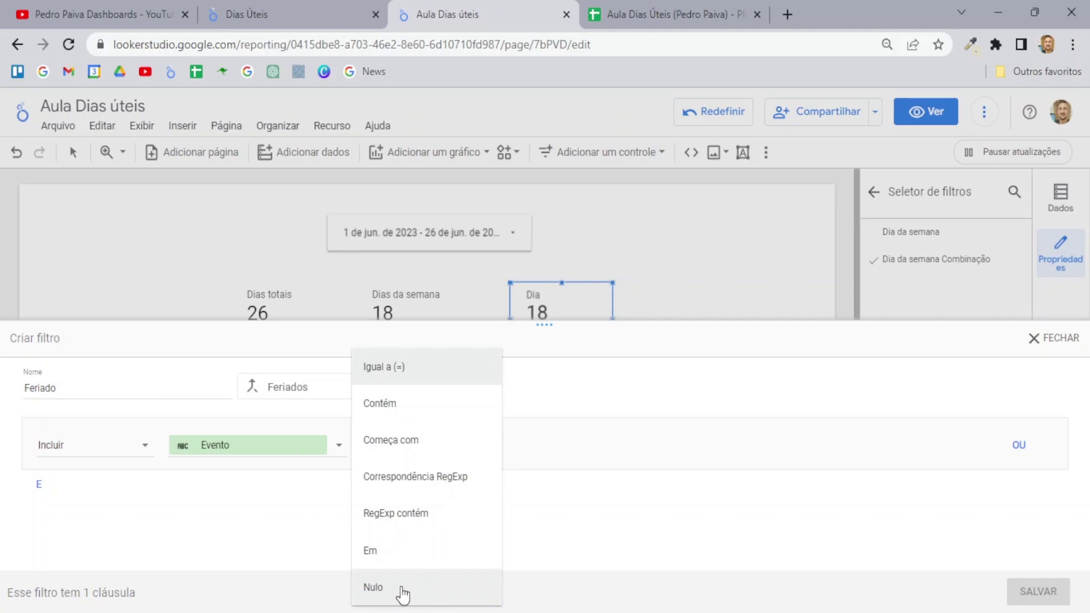
click(402, 595)
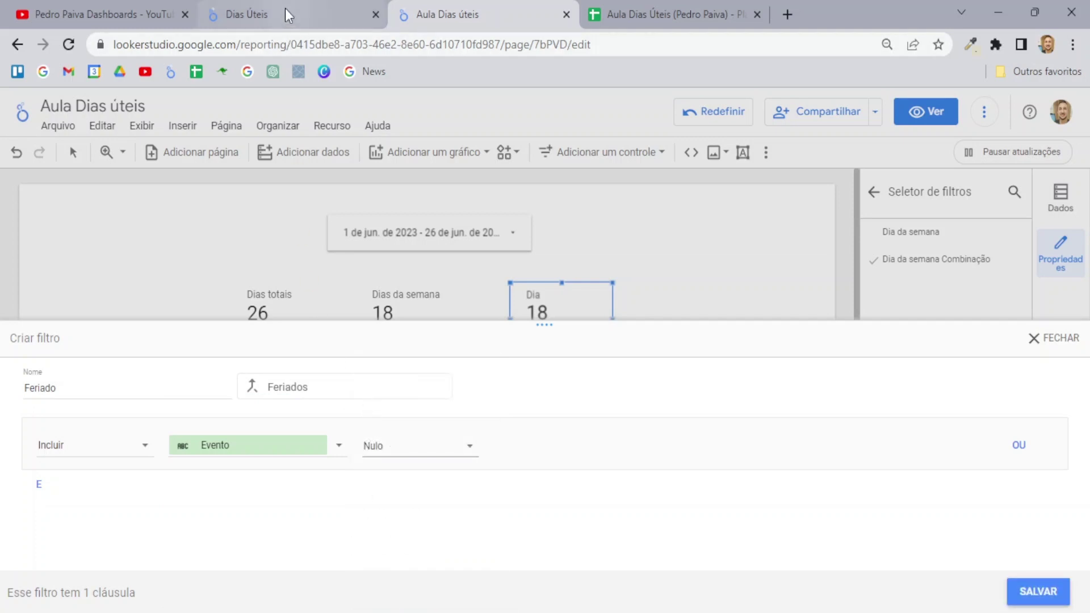
Step: Check the condition against the Evento column in the finished Dias Úteis report, and save the Feriado filter
click(285, 8)
scroll(891, 487, up, 1)
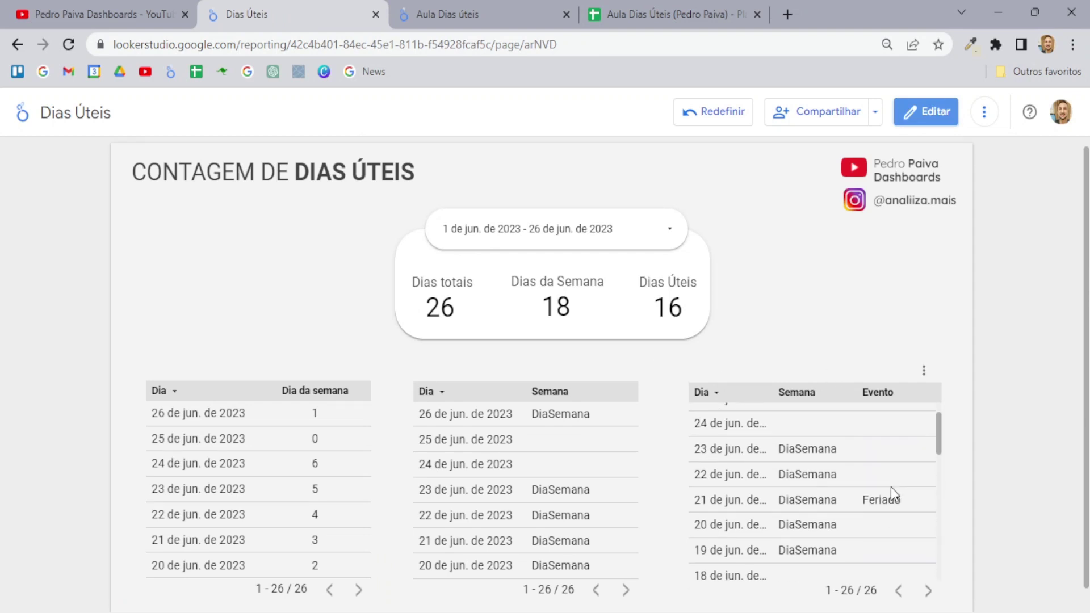
scroll(894, 465, up, 3)
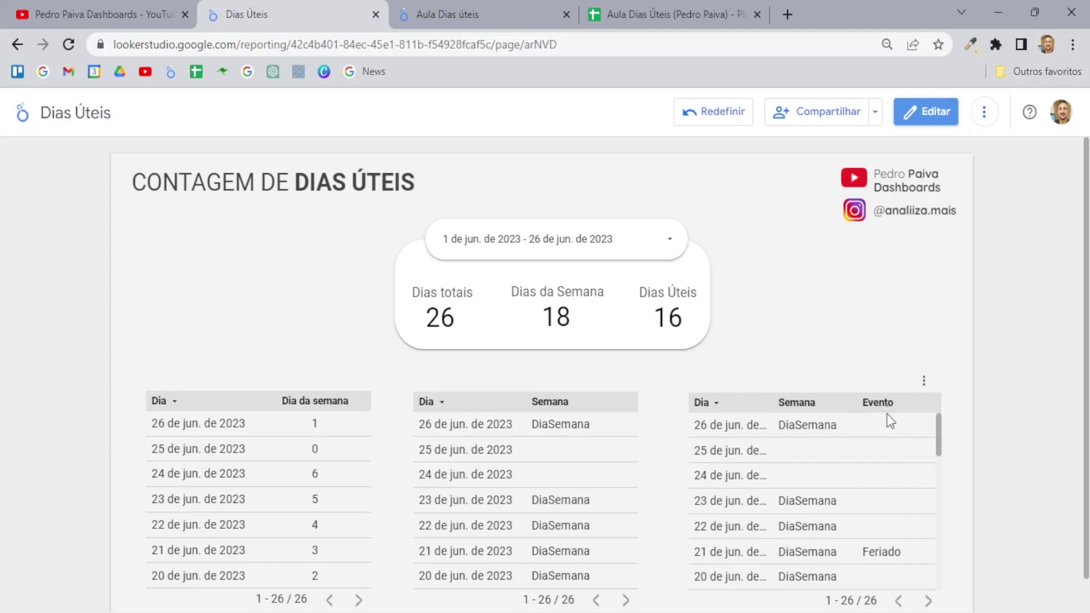
scroll(885, 423, down, 3)
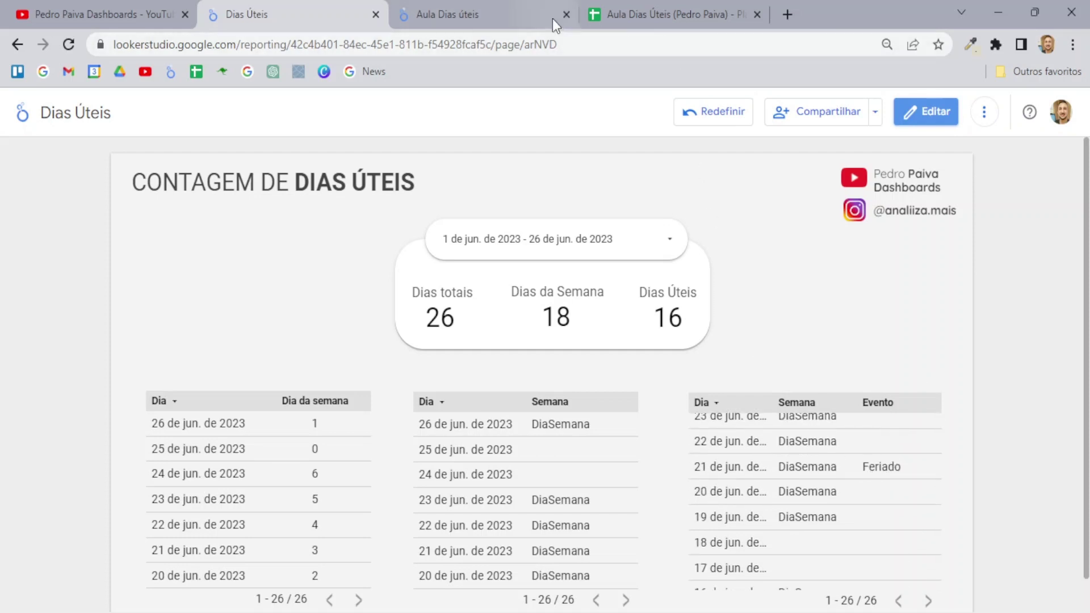
click(503, 18)
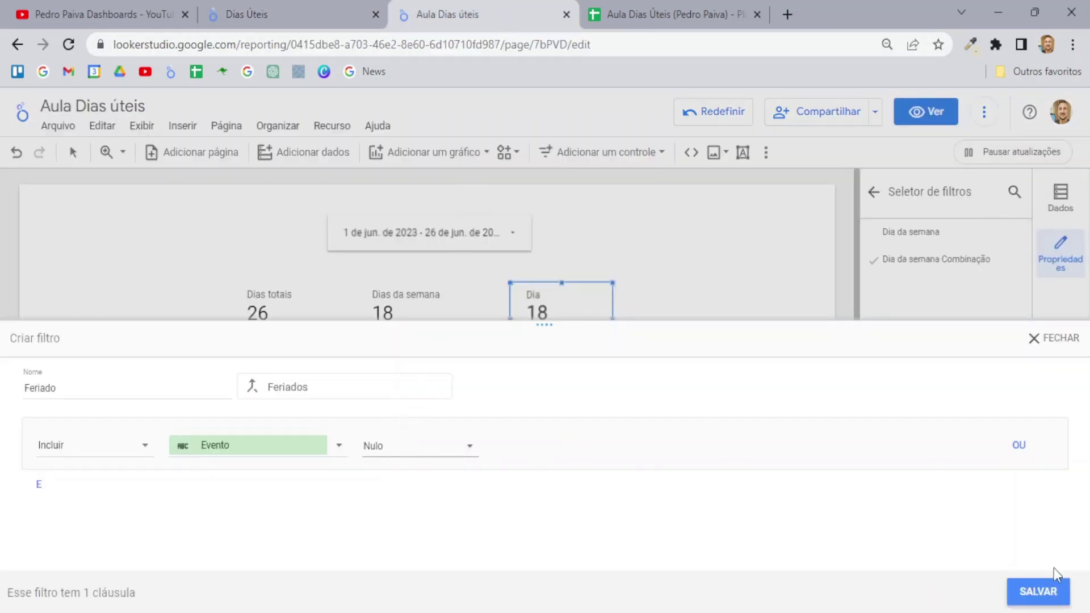
click(1051, 601)
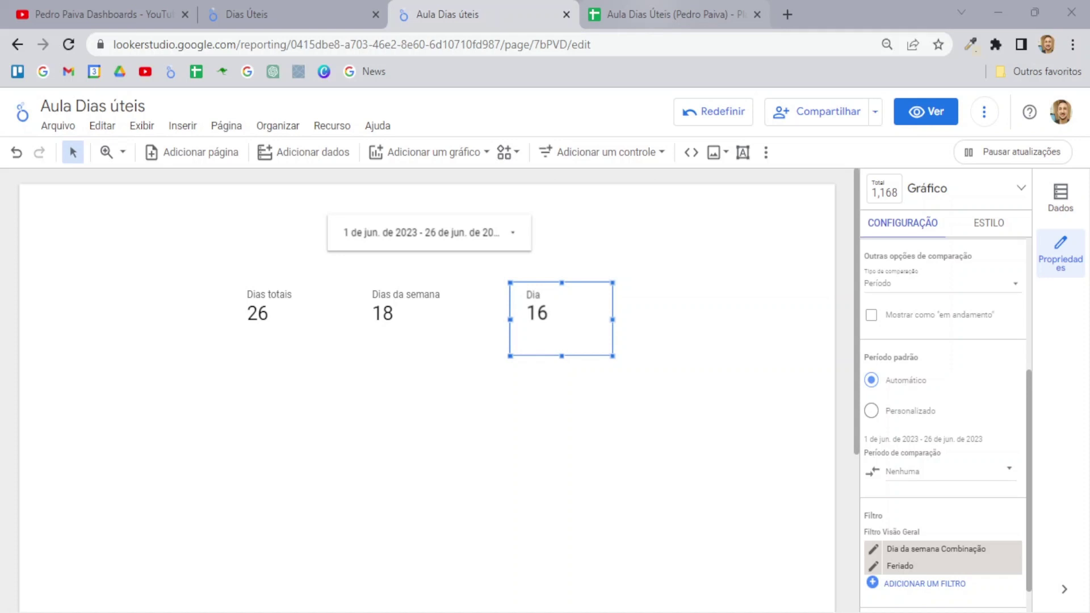
Step: Check the two June 2023 holiday rows in the spreadsheet's Feriados sheet and return to the Aula Dias úteis report
click(652, 1)
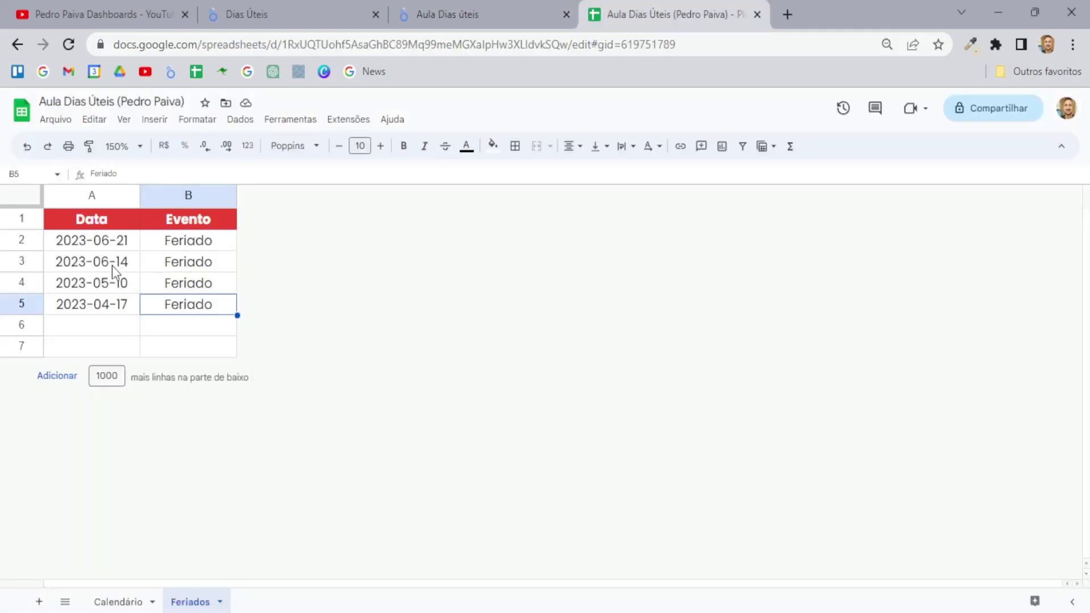
drag(101, 265, 189, 247)
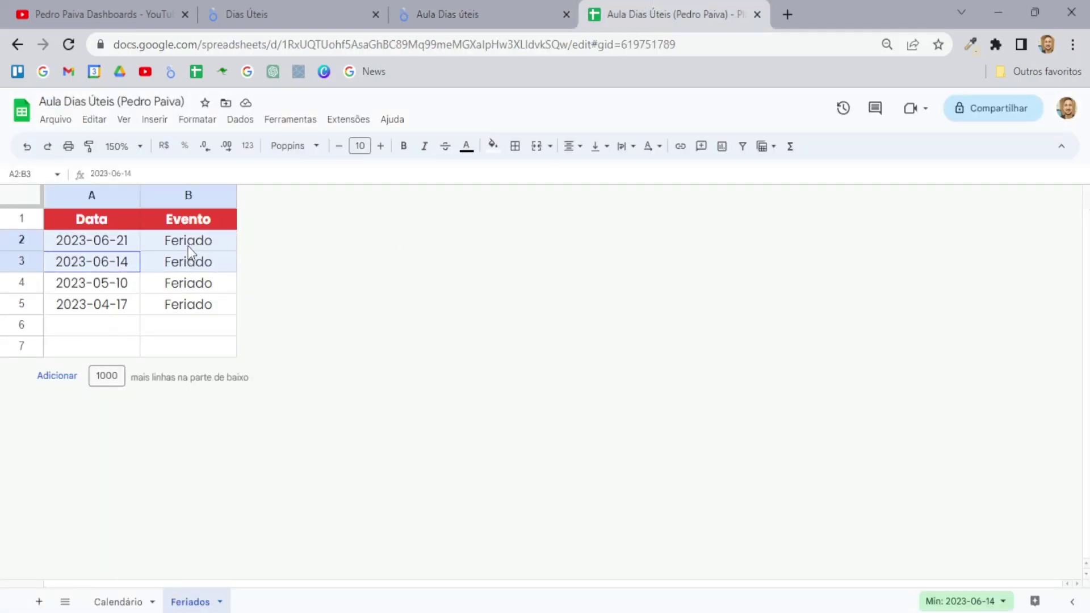
click(485, 7)
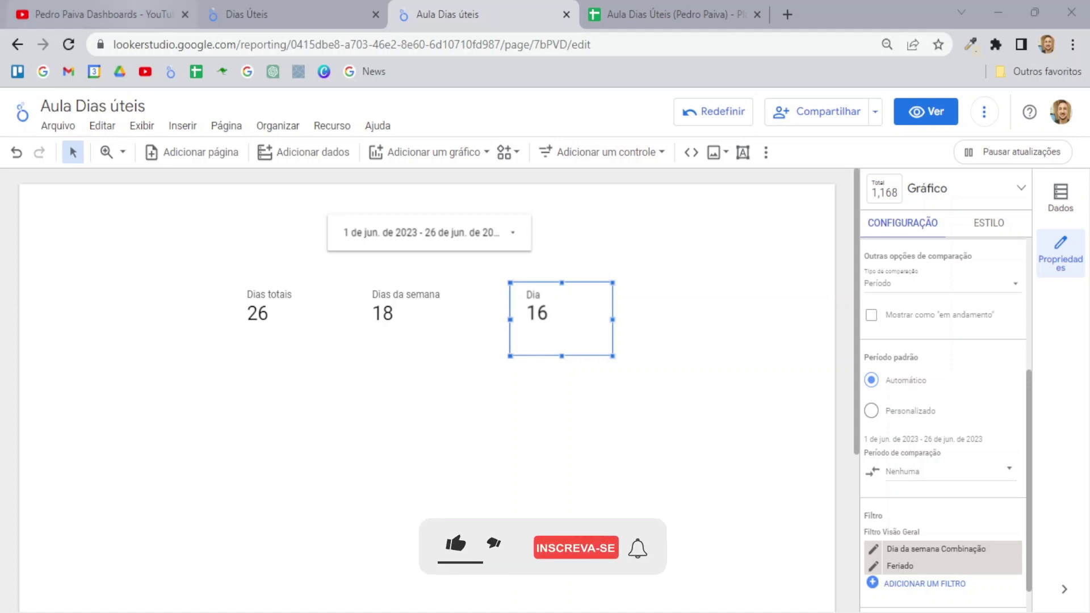
Step: Switch to the YouTube channel's videos page
click(135, 1)
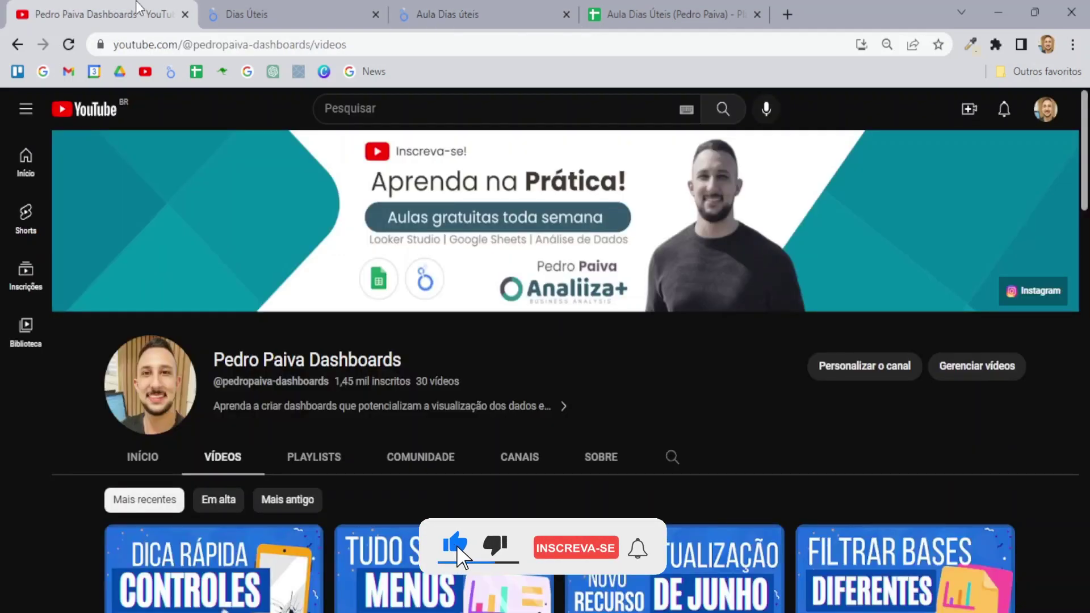